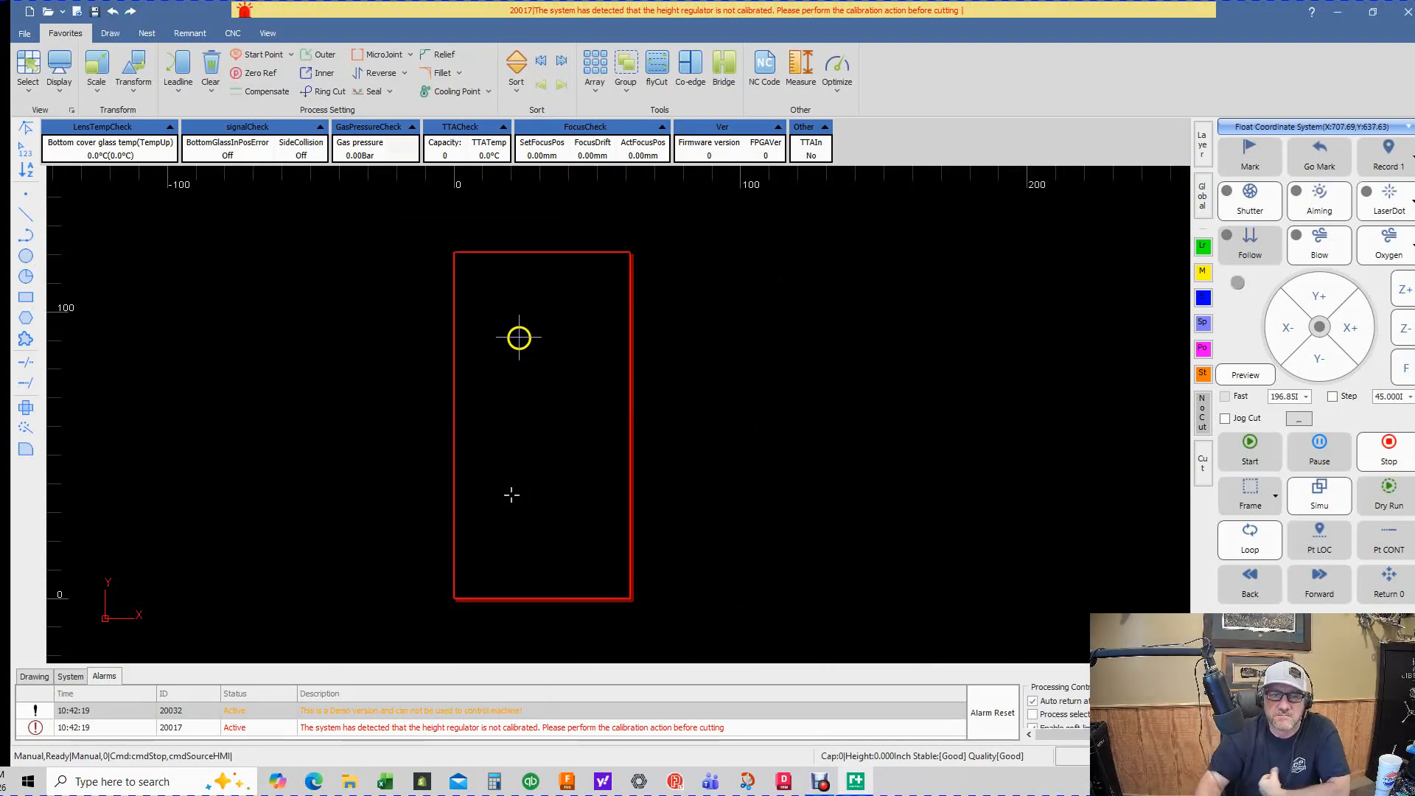
pyautogui.scroll(2, 510, 336)
pyautogui.scroll(-2, 510, 336)
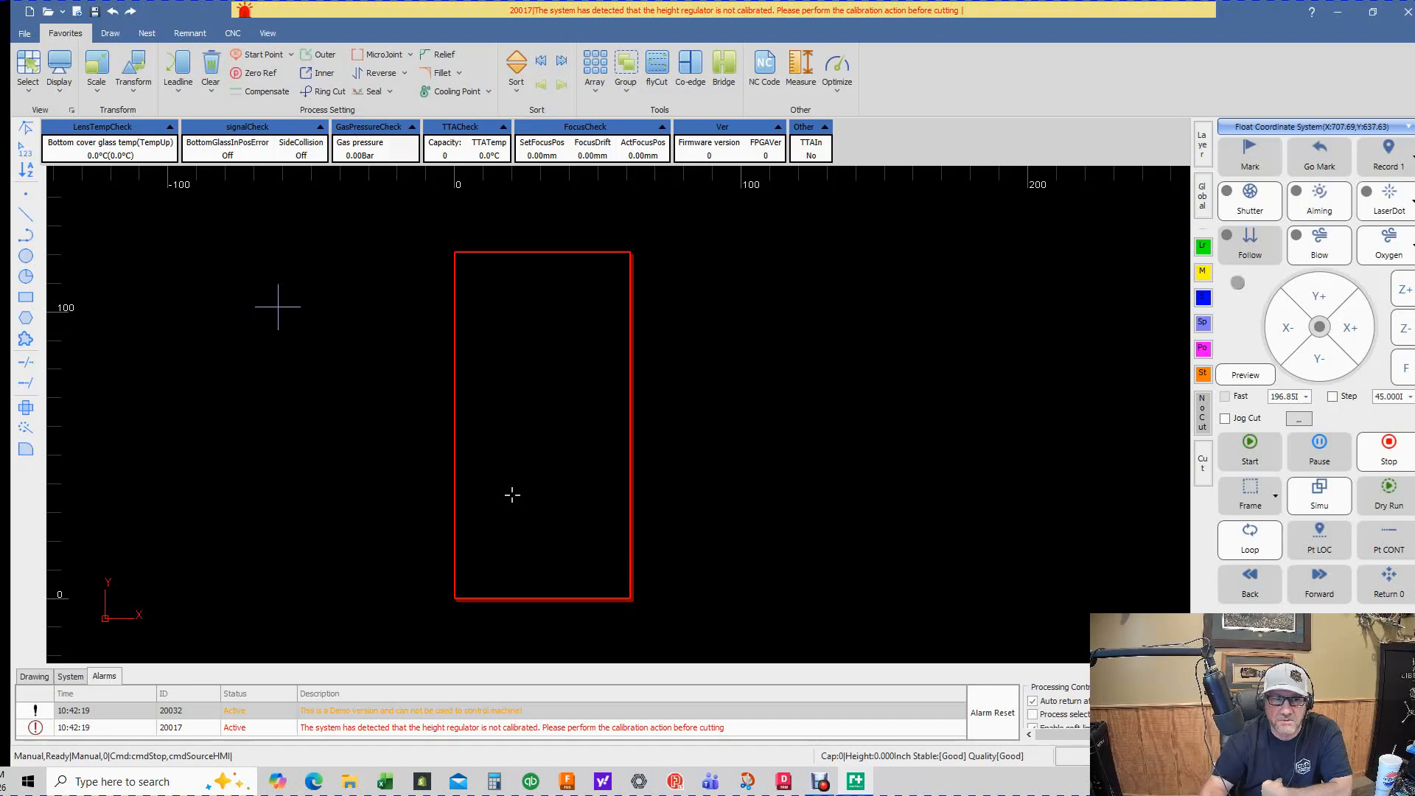
pyautogui.click(277, 306)
# Step: Draw a plain rectangle about 5.35 × 4.6 inches inside the red sheet outline, near its left edge and about halfway up
pyautogui.click(143, 36)
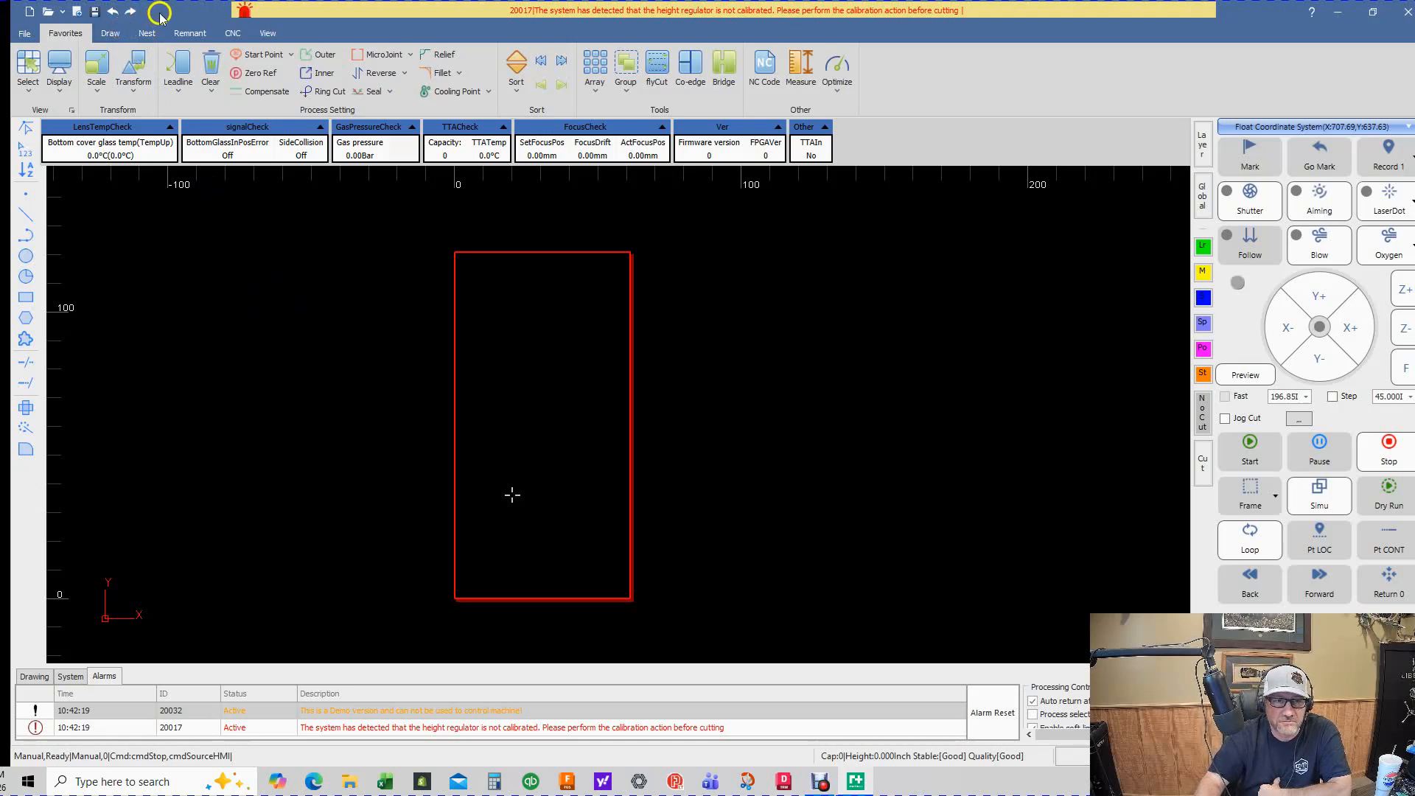
pyautogui.click(109, 34)
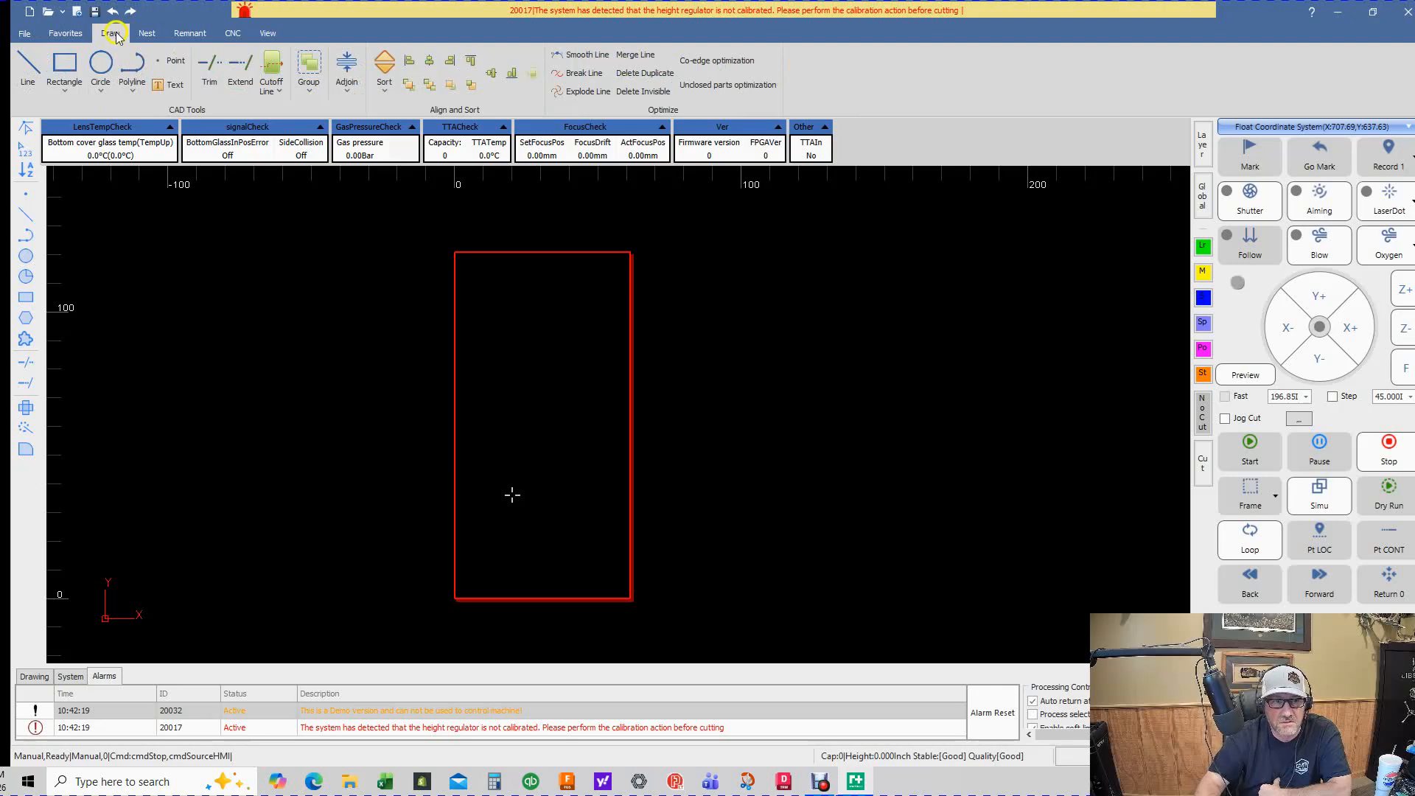
pyautogui.click(66, 93)
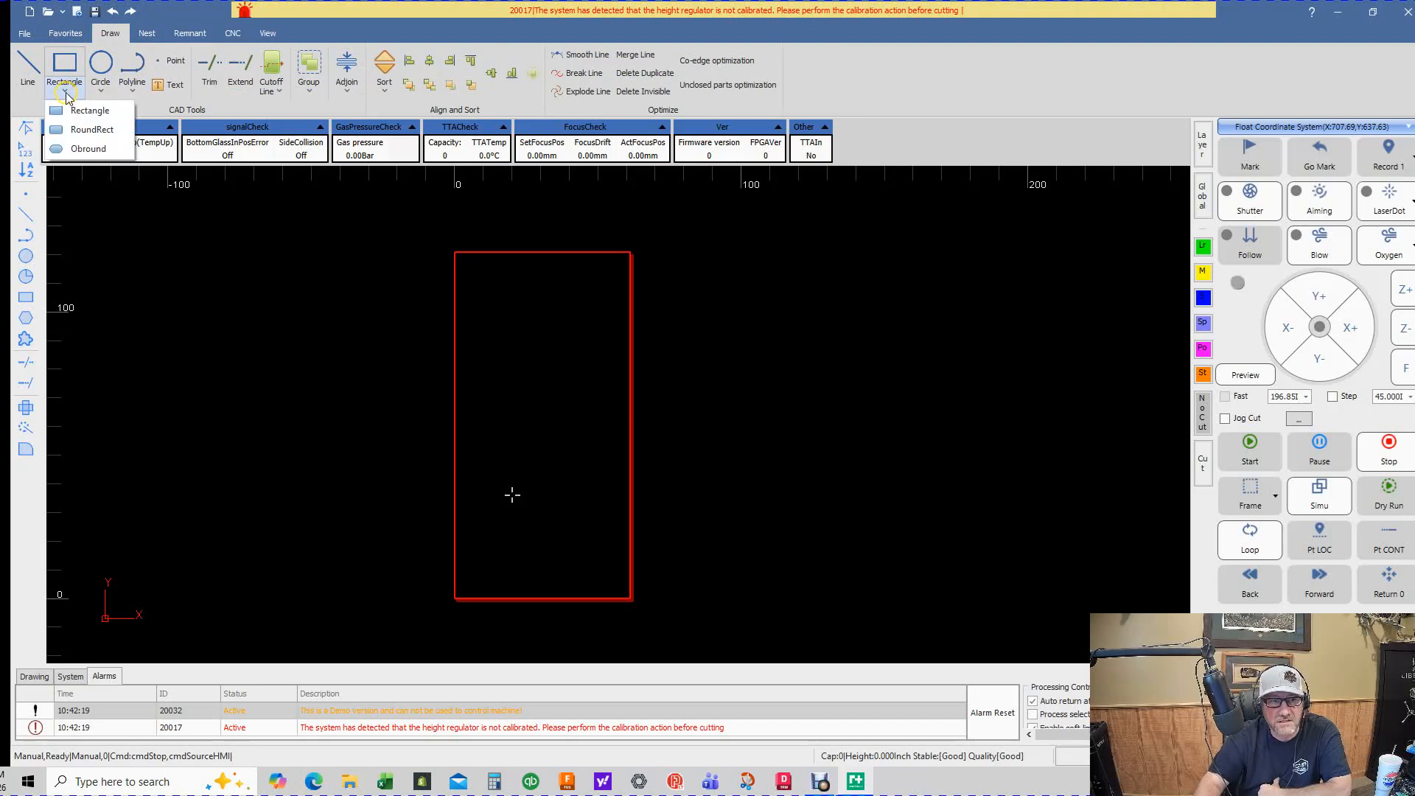
pyautogui.click(89, 115)
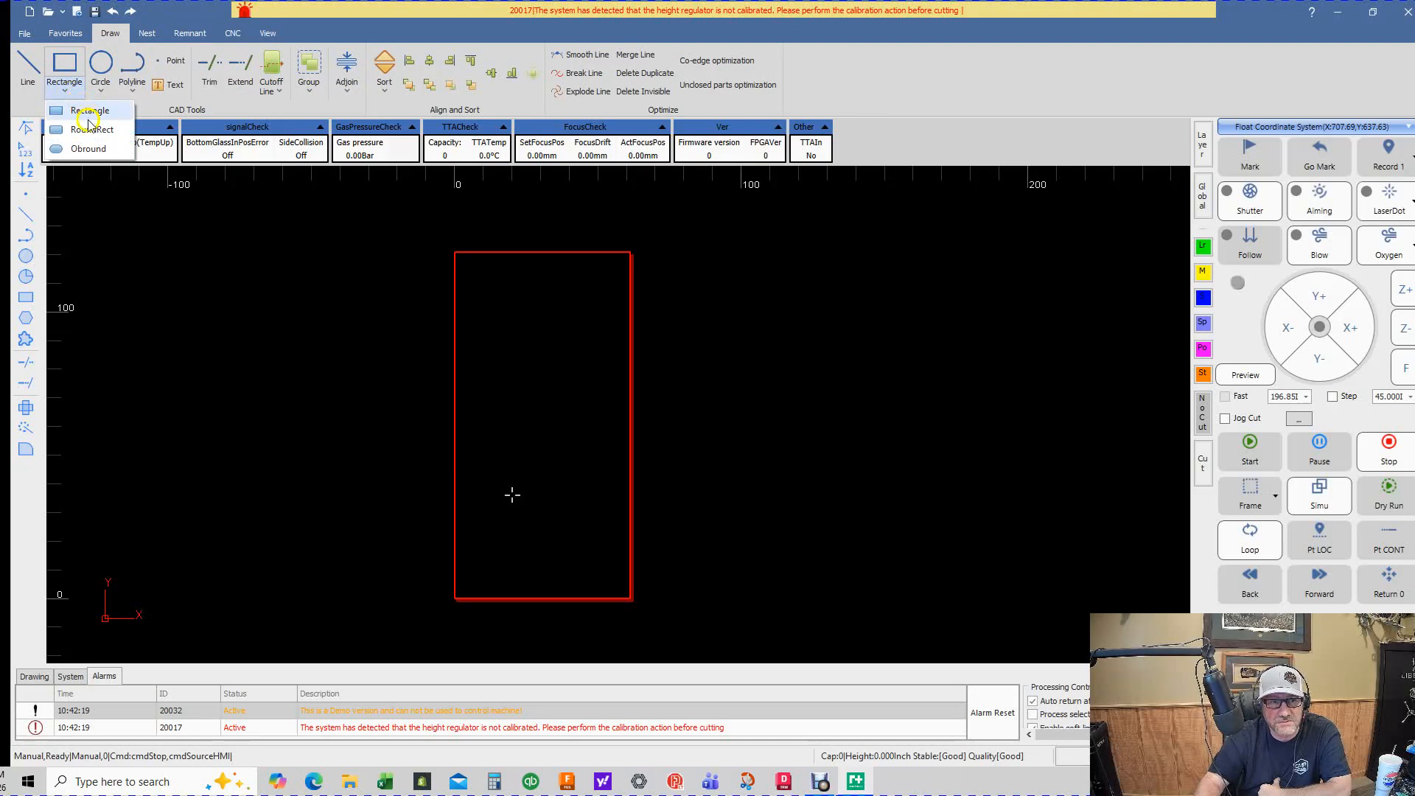
pyautogui.click(89, 136)
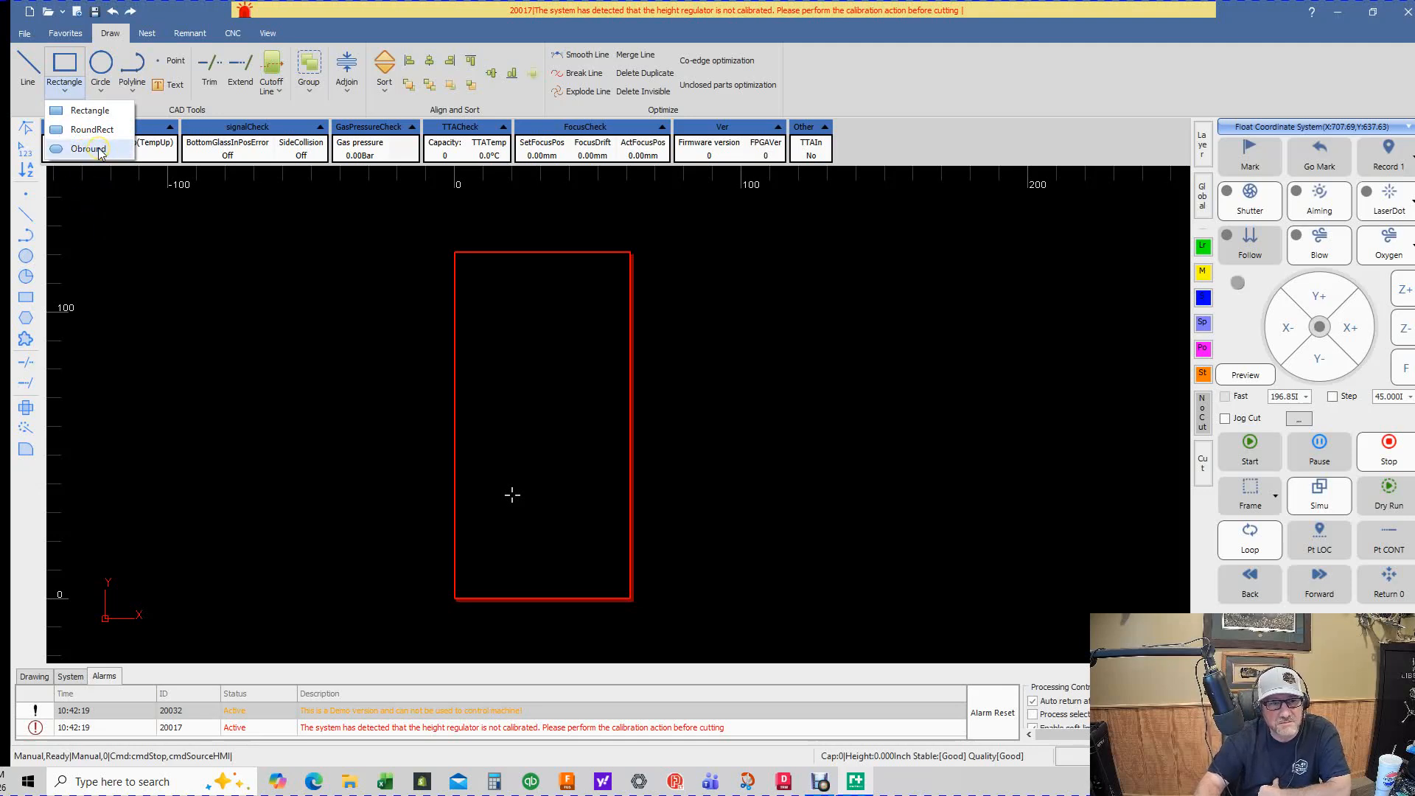
pyautogui.click(92, 115)
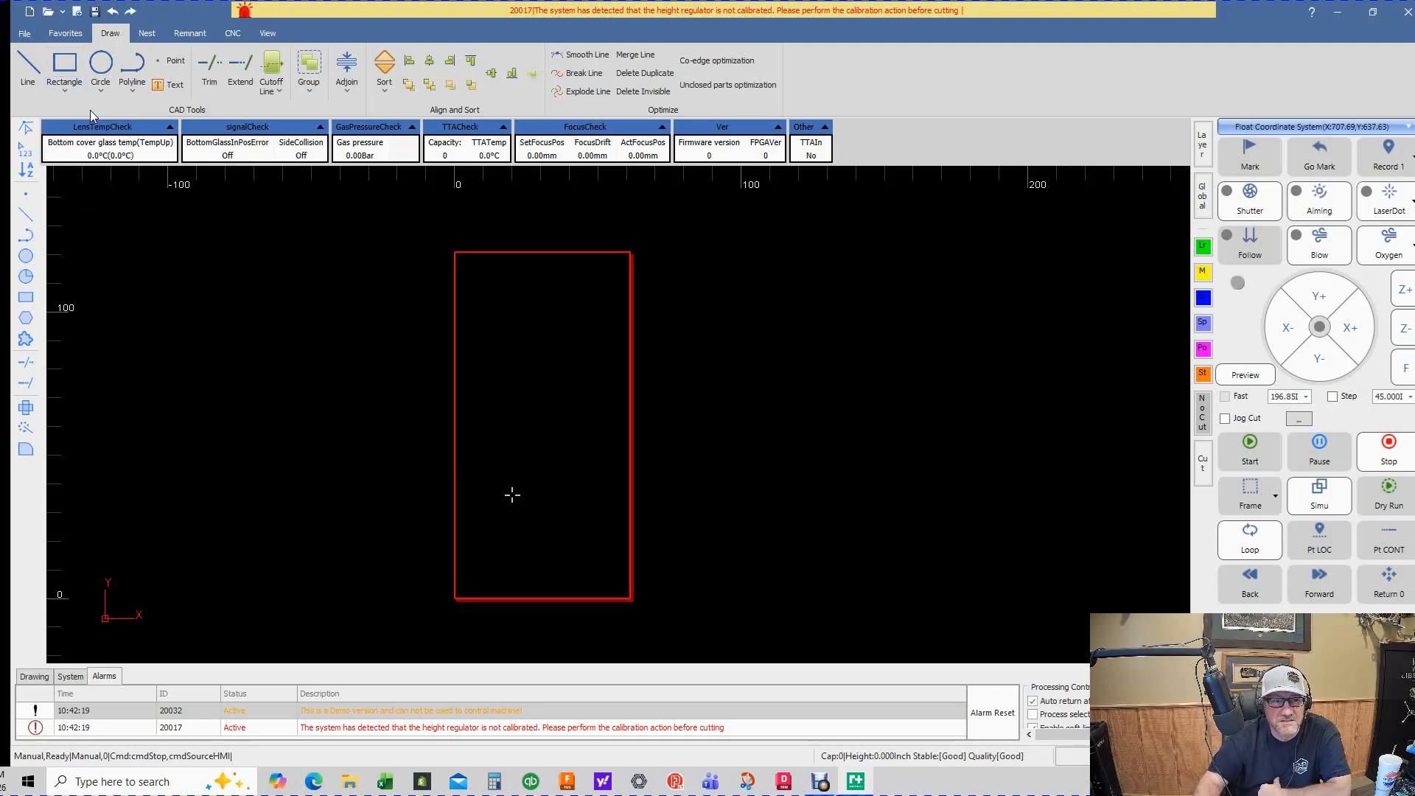
pyautogui.scroll(3, 537, 557)
pyautogui.scroll(2, 493, 444)
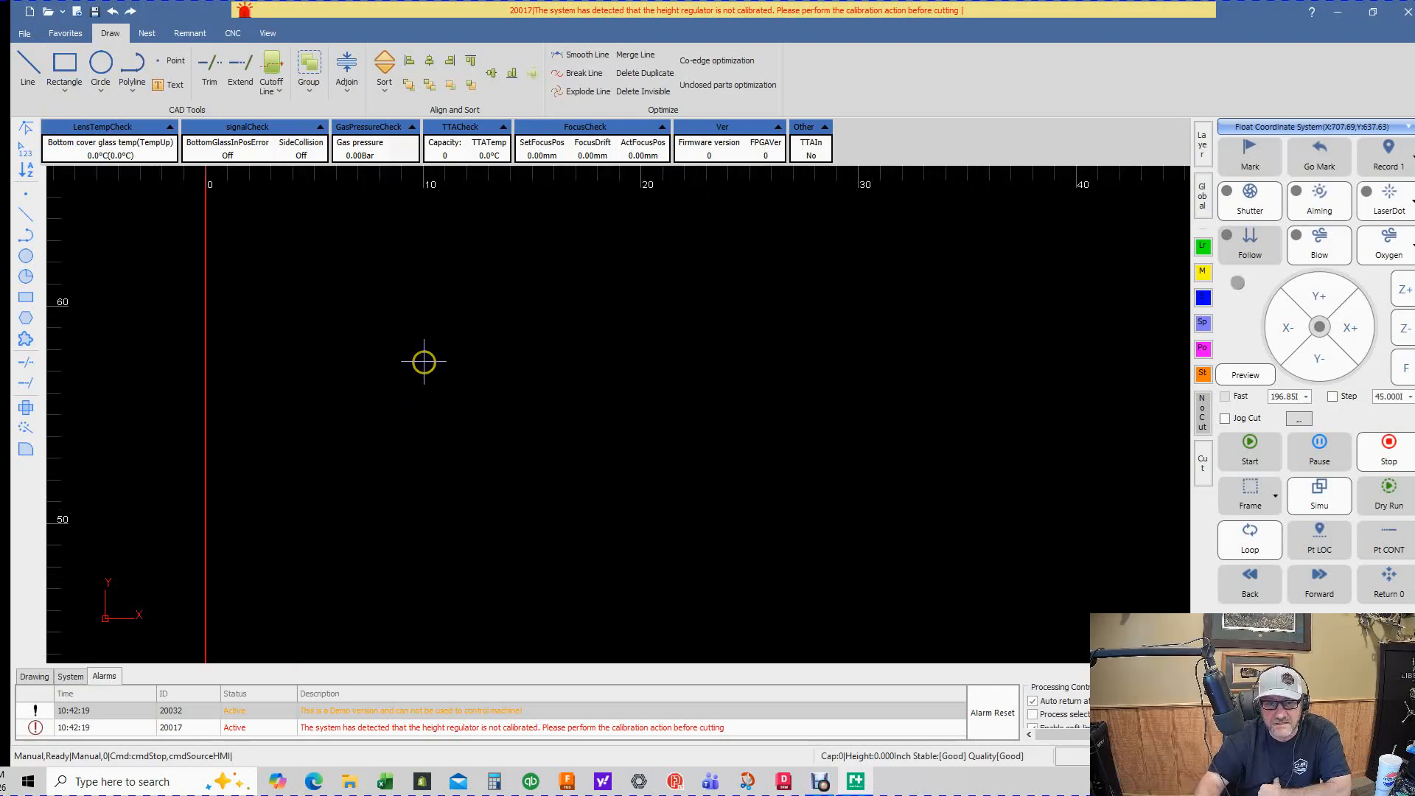
pyautogui.moveTo(498, 382)
pyautogui.mouseDown()
pyautogui.moveTo(410, 382)
pyautogui.moveTo(398, 464)
pyautogui.moveTo(312, 457)
pyautogui.moveTo(332, 480)
pyautogui.moveTo(382, 484)
pyautogui.mouseUp()
pyautogui.scroll(5, 423, 405)
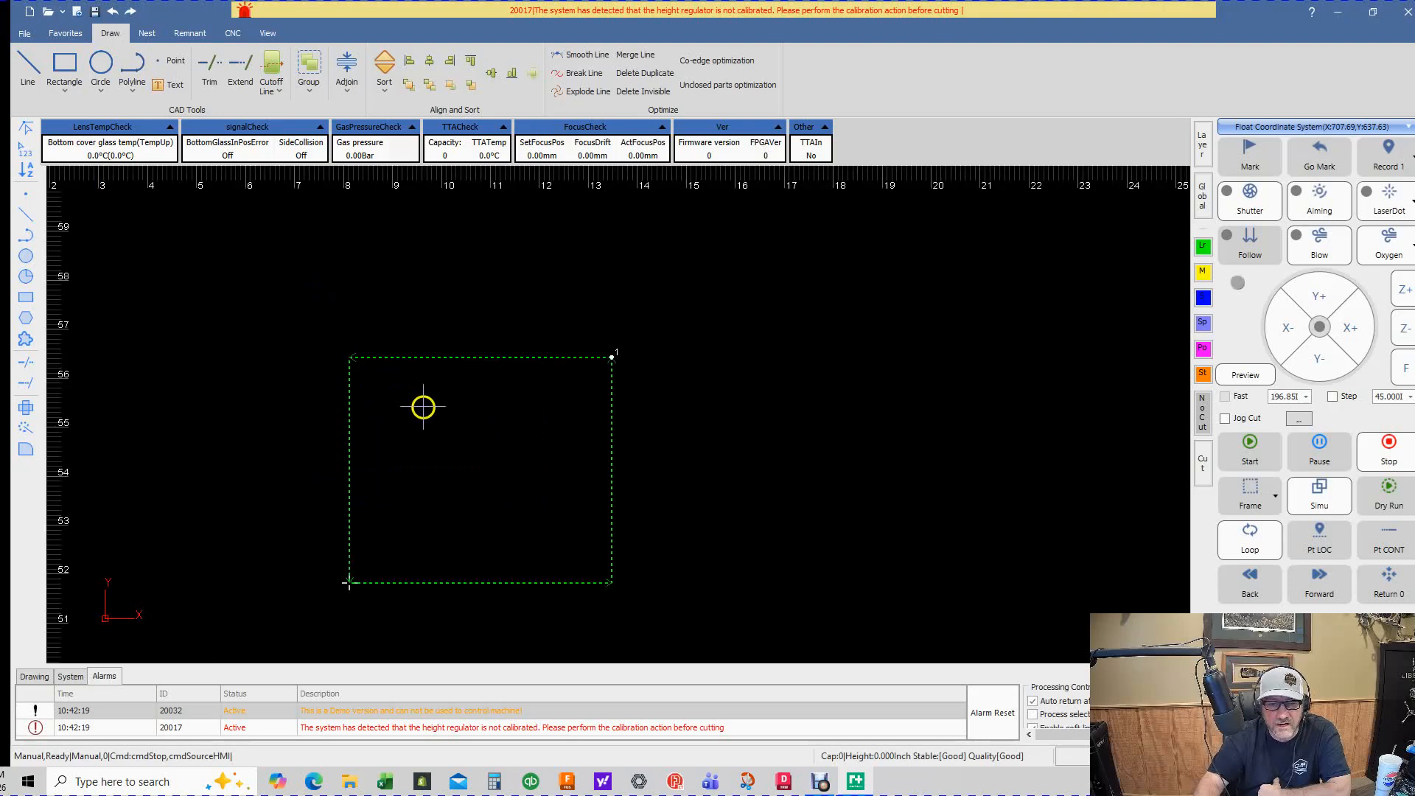
pyautogui.scroll(-5, 426, 400)
pyautogui.scroll(2, 489, 407)
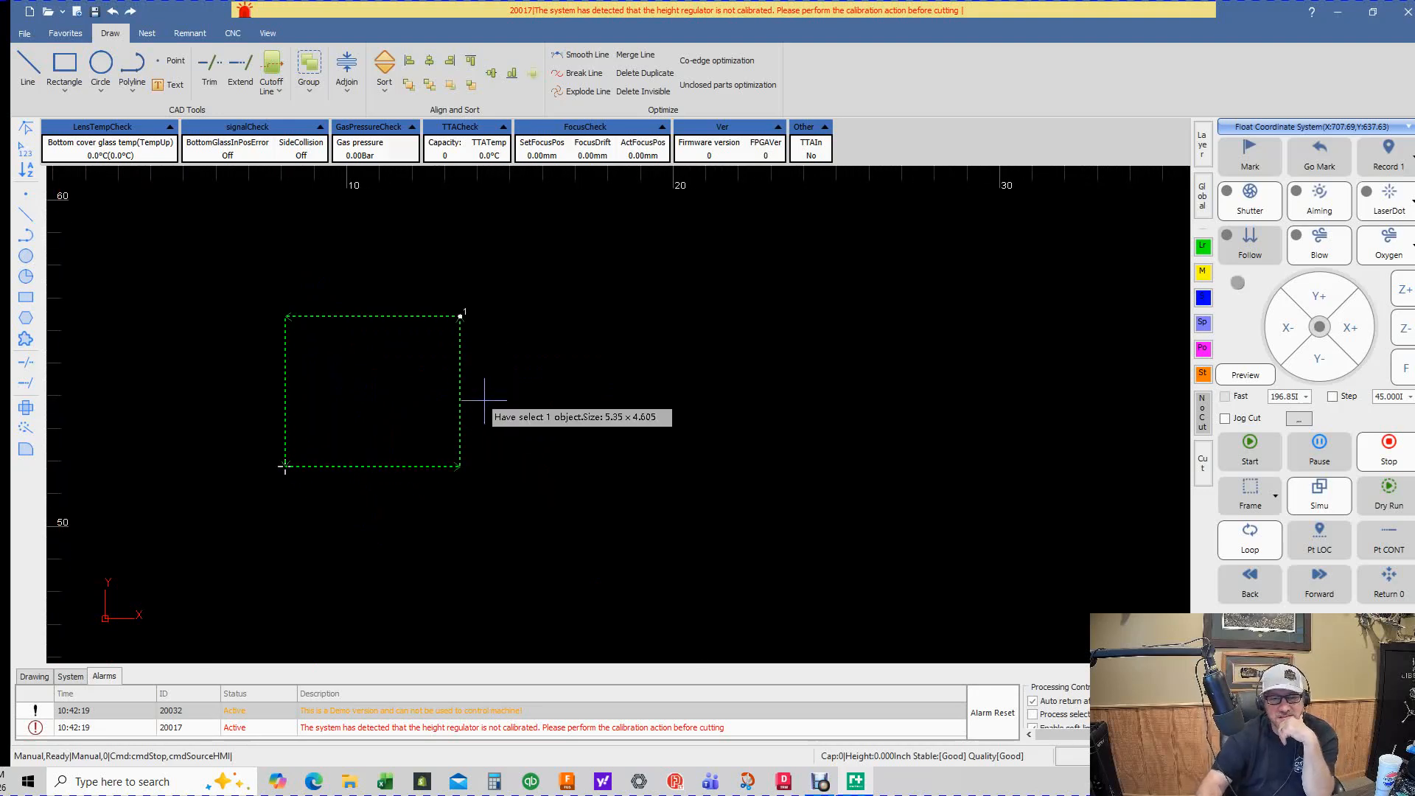
pyautogui.scroll(2, 280, 325)
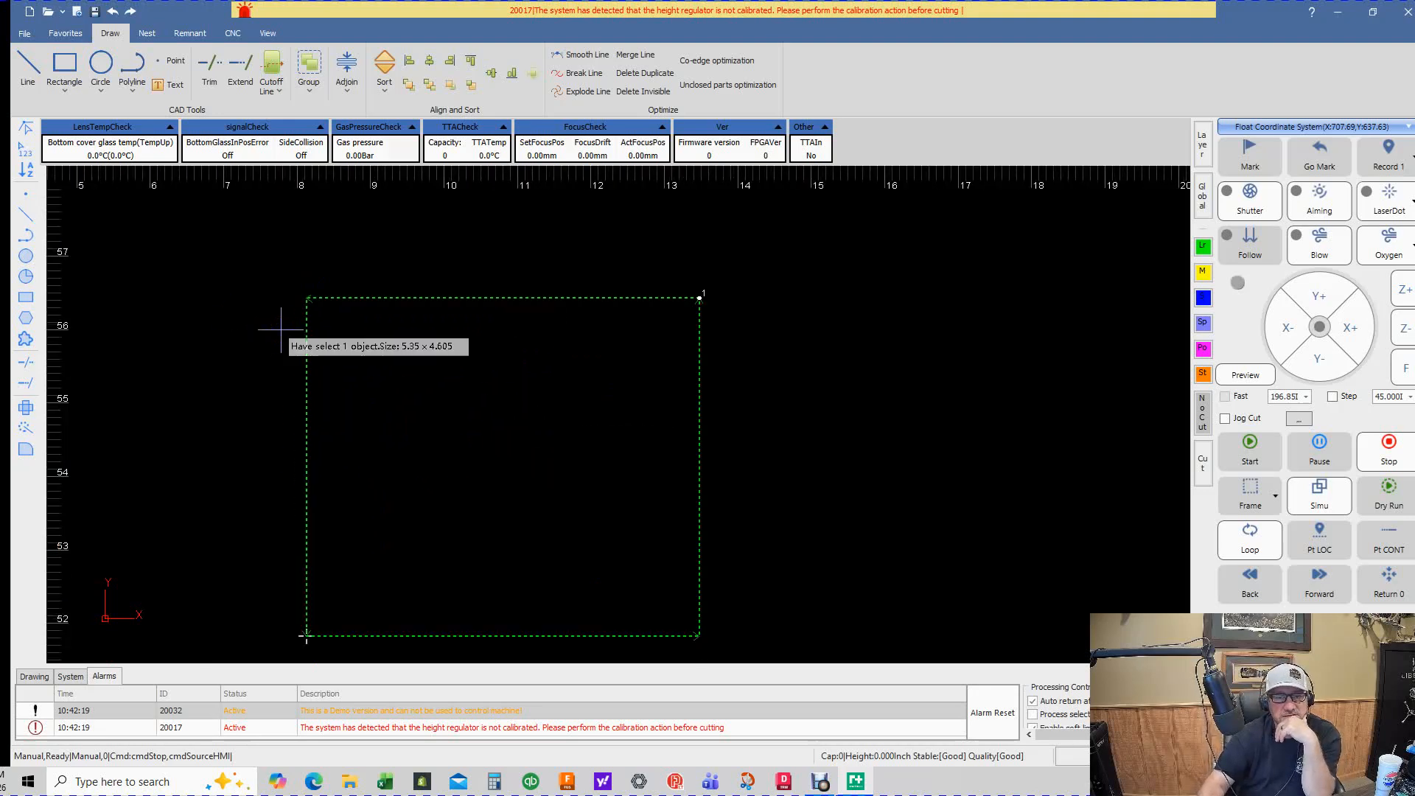
pyautogui.scroll(-2, 280, 329)
pyautogui.click(214, 287)
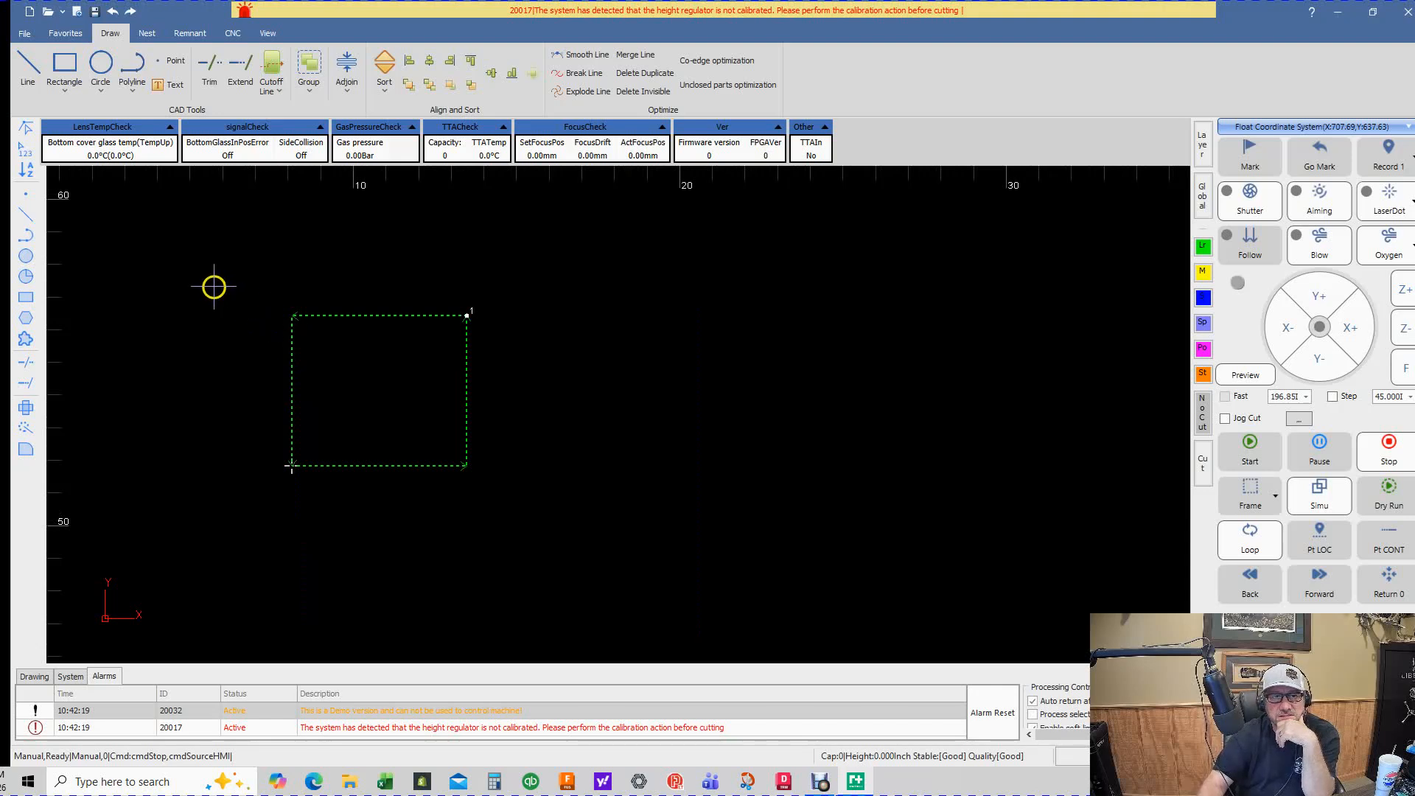
pyautogui.click(220, 281)
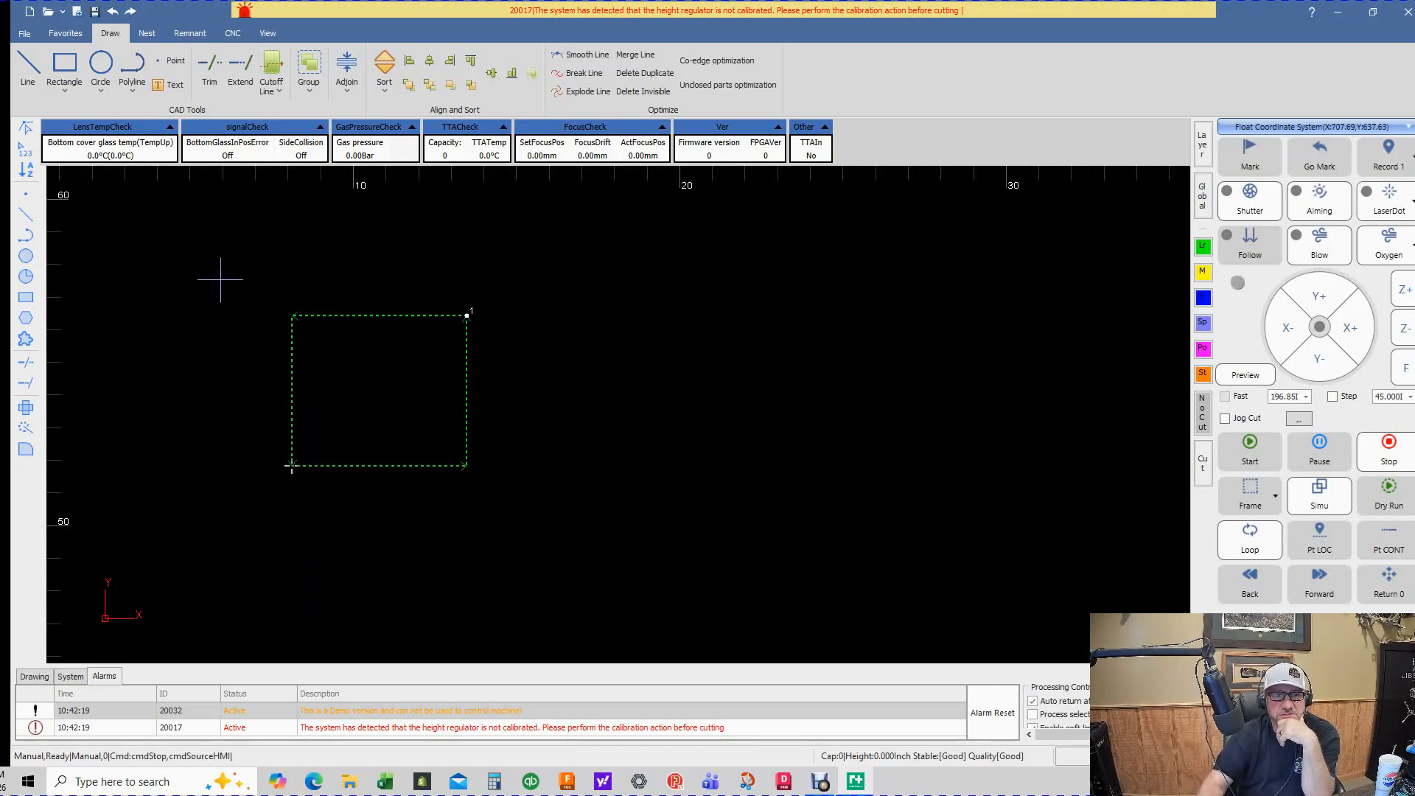
pyautogui.click(211, 253)
pyautogui.click(199, 196)
pyautogui.click(214, 294)
pyautogui.click(107, 196)
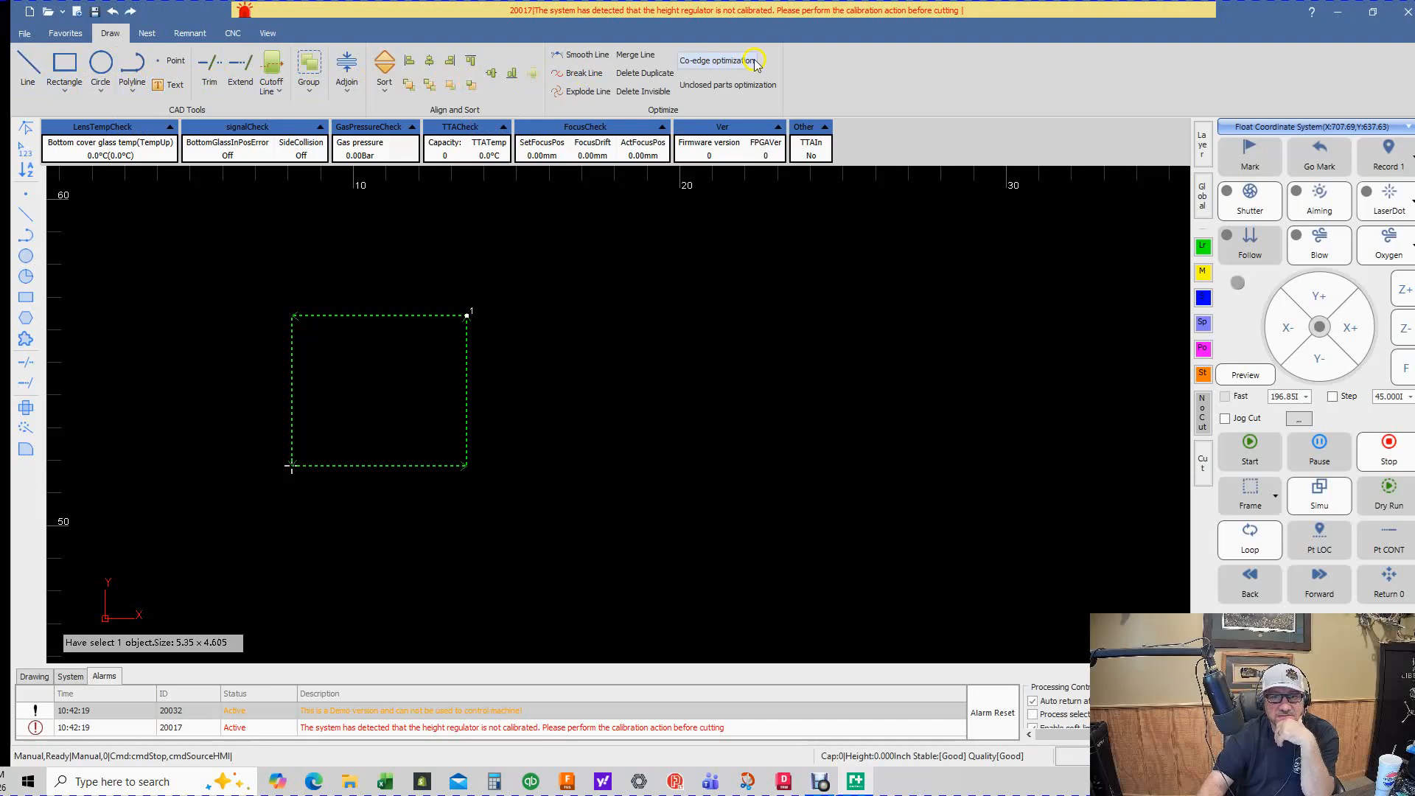
pyautogui.click(210, 77)
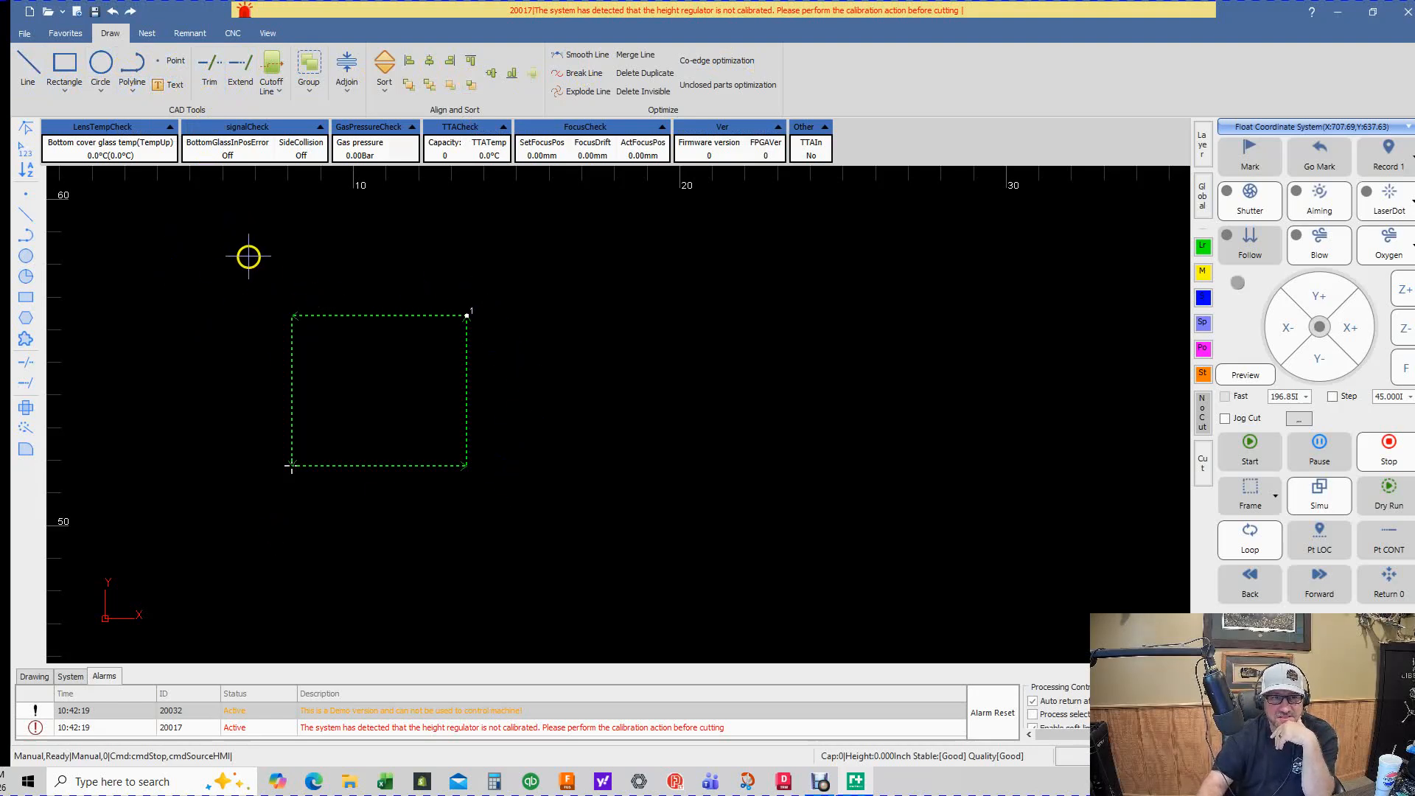
# Step: Start scaling the selected rectangle and enter 3 inches as its new width
pyautogui.click(76, 34)
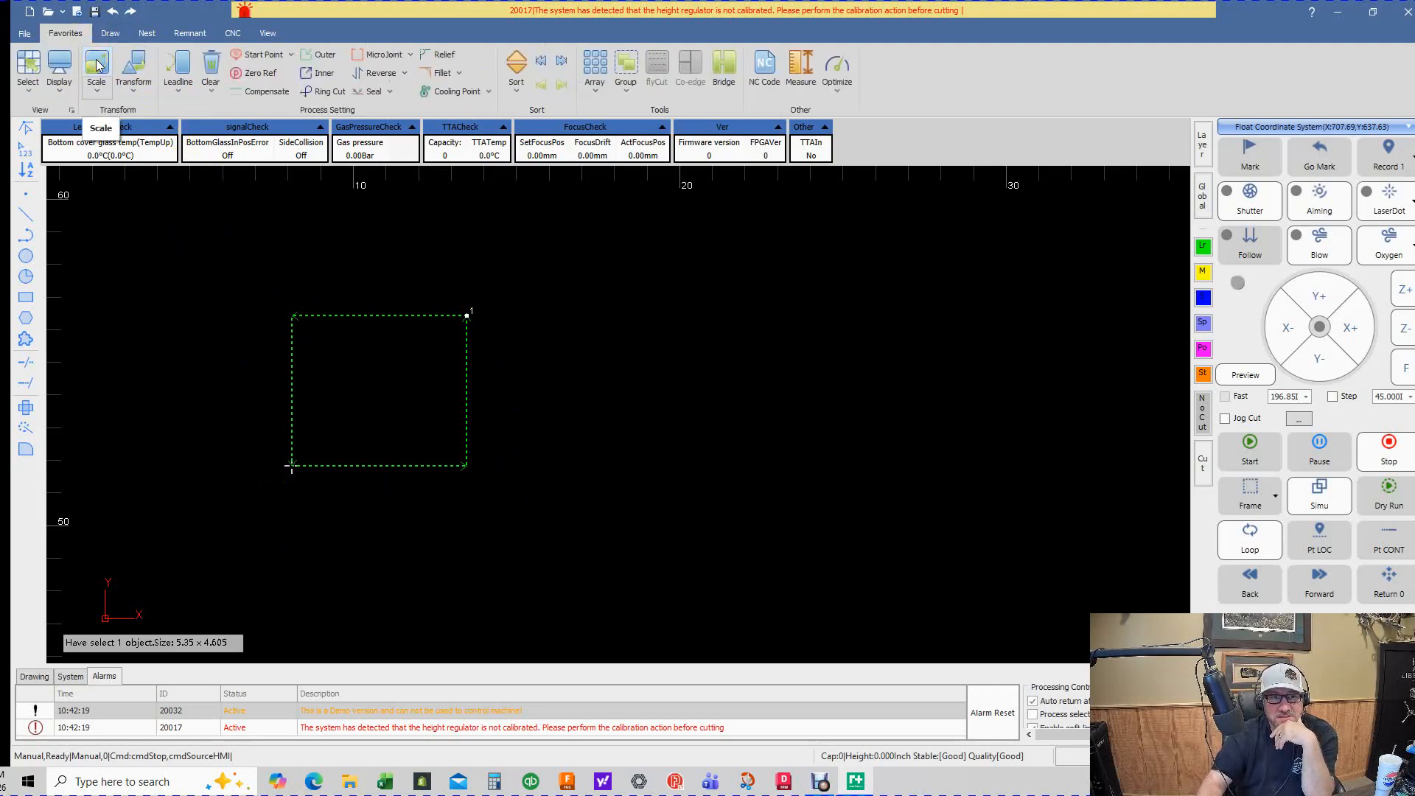
pyautogui.click(96, 65)
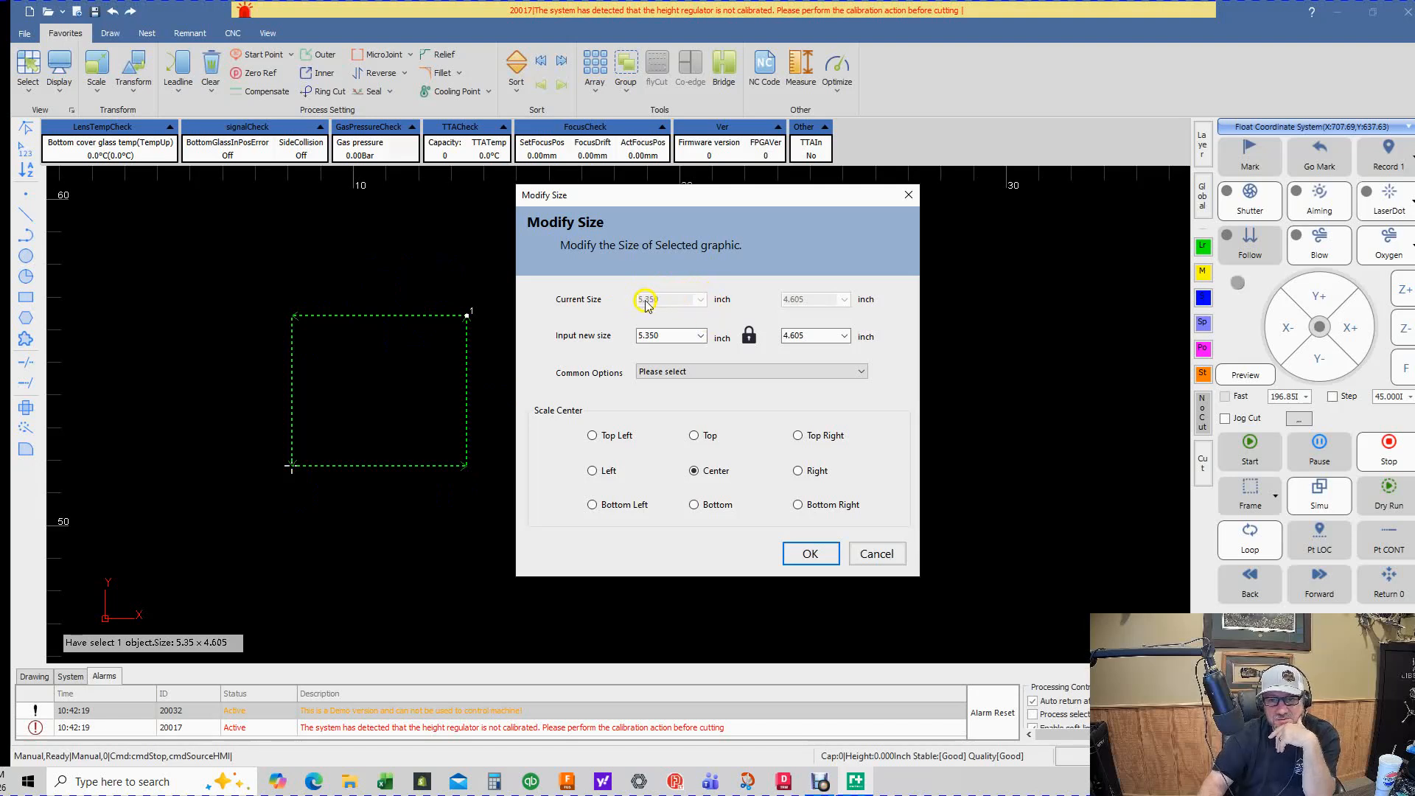
pyautogui.click(701, 336)
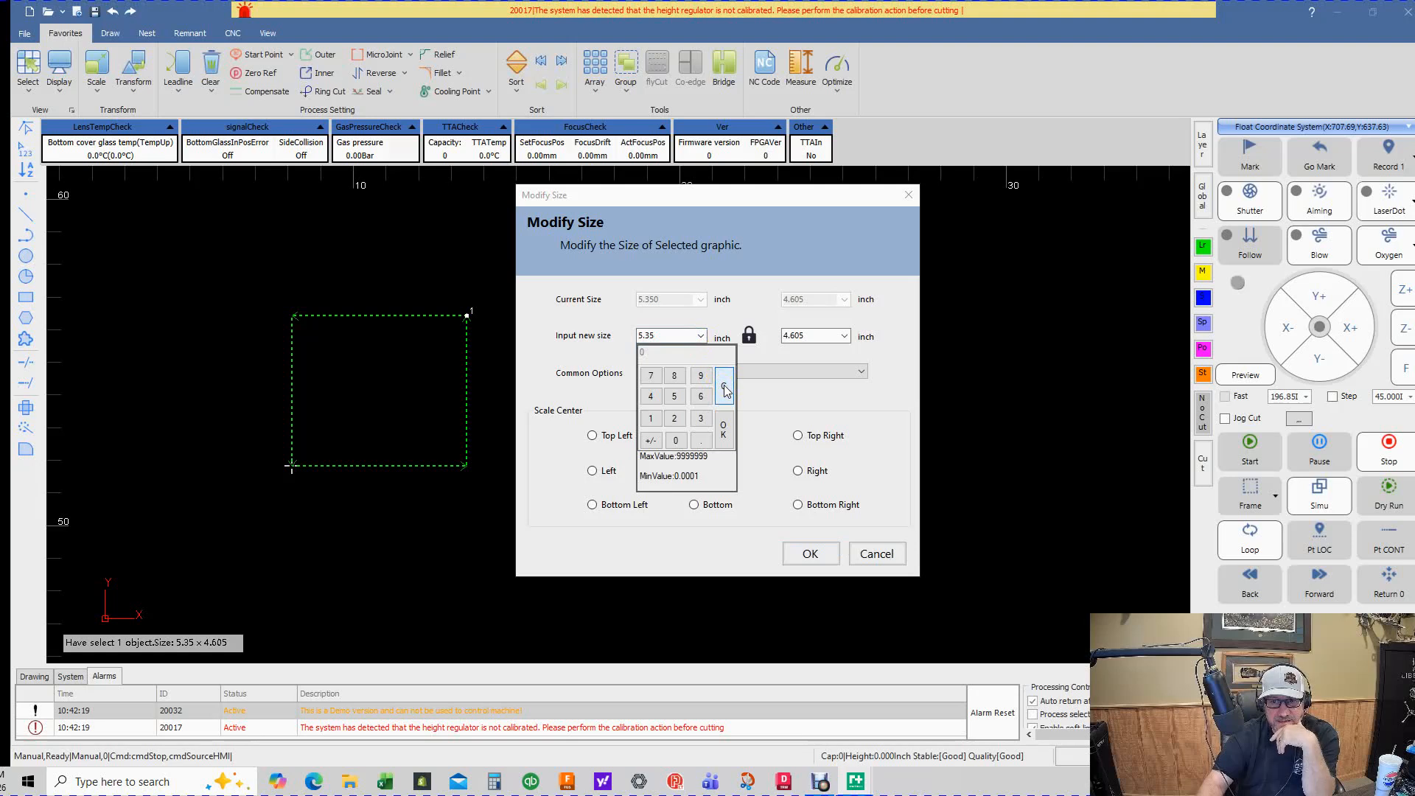
pyautogui.click(701, 417)
pyautogui.click(675, 440)
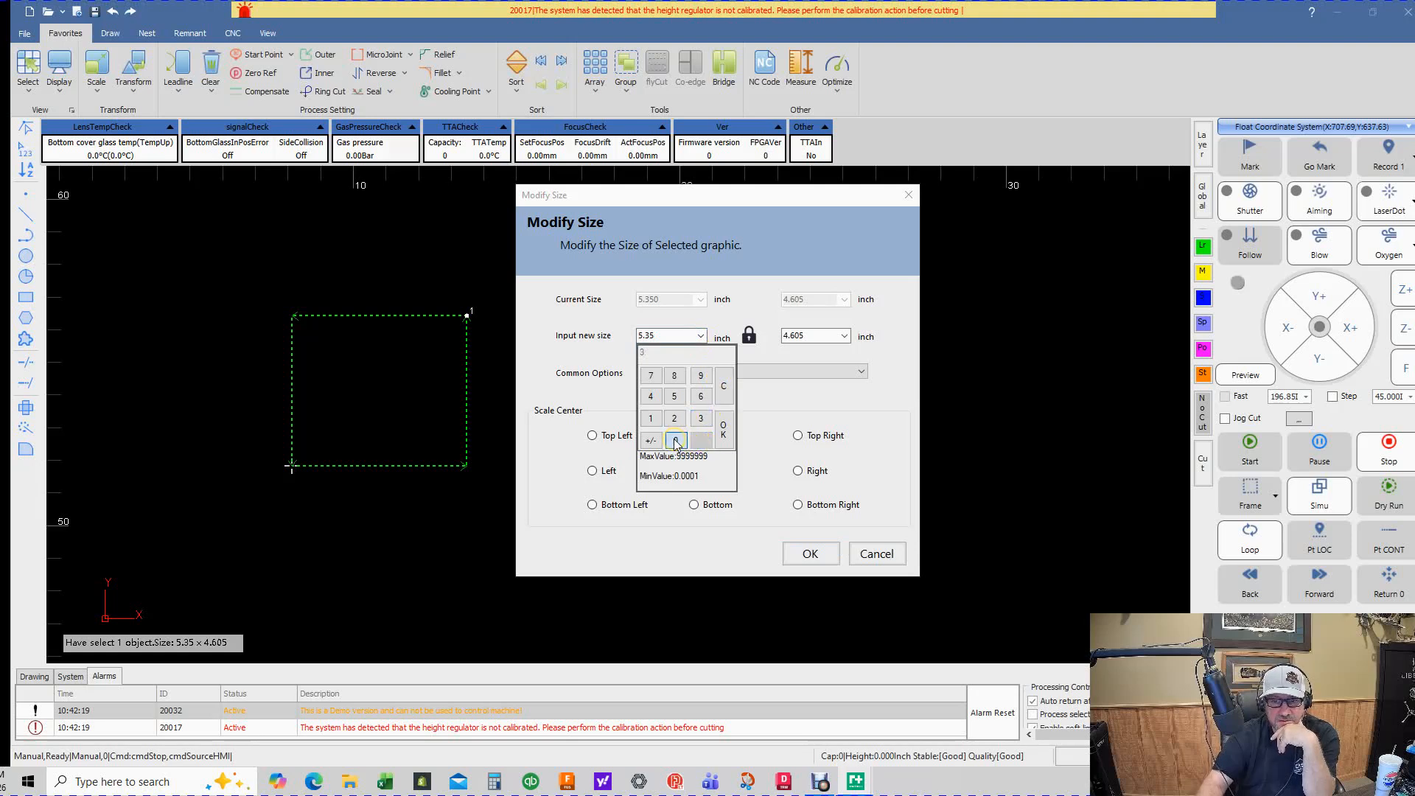
pyautogui.click(723, 430)
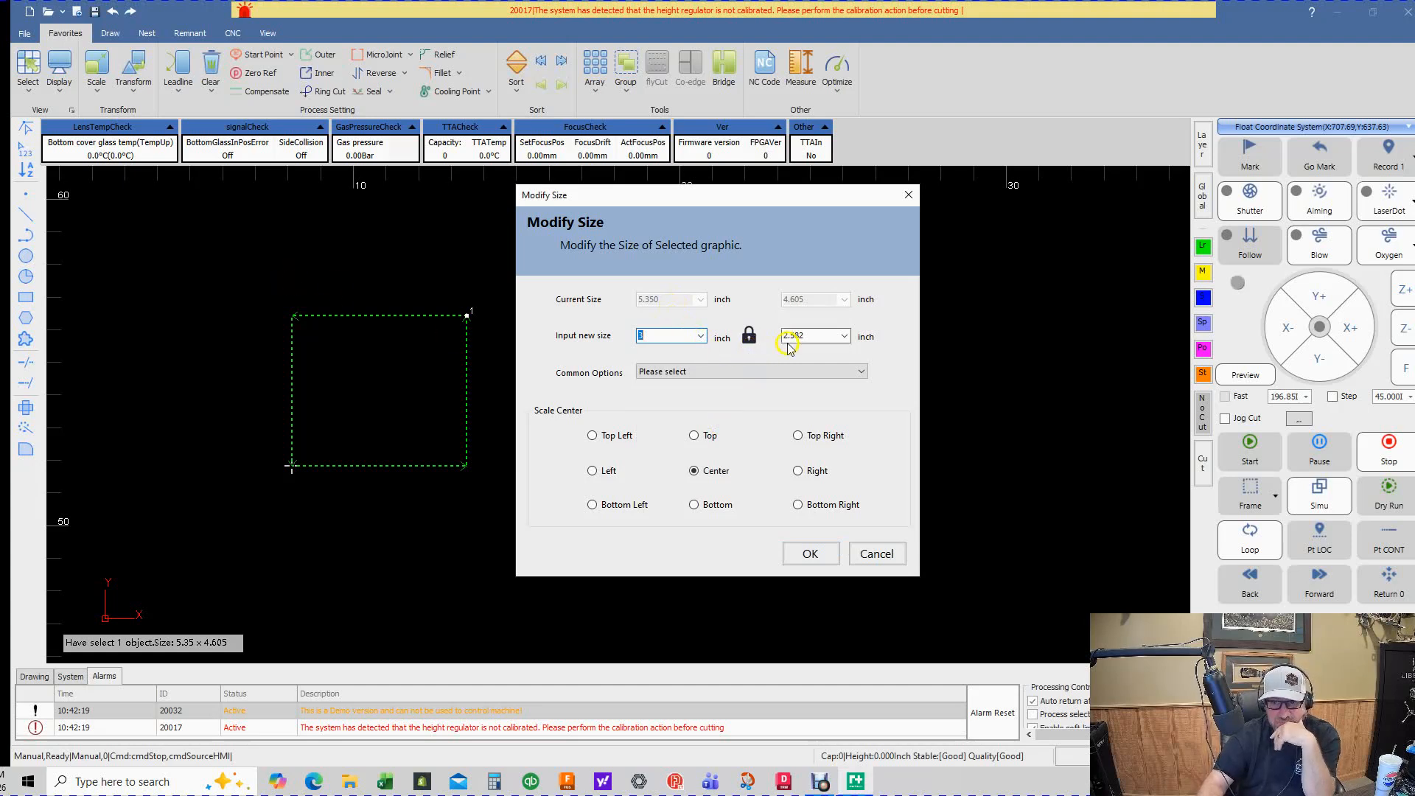
pyautogui.click(813, 335)
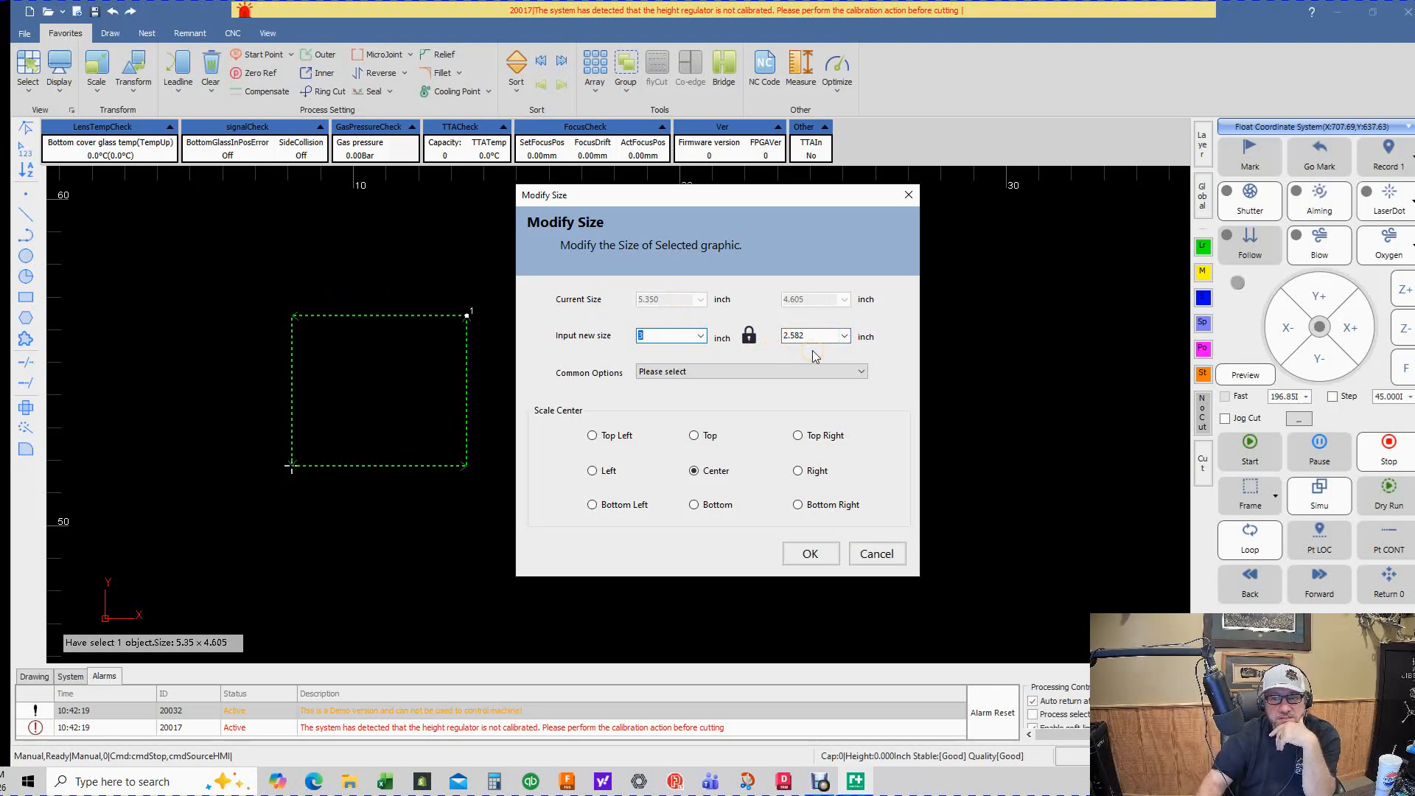
# Step: Unlock the aspect ratio, set the rectangle's new height to 3 inches and apply the resize
pyautogui.click(748, 339)
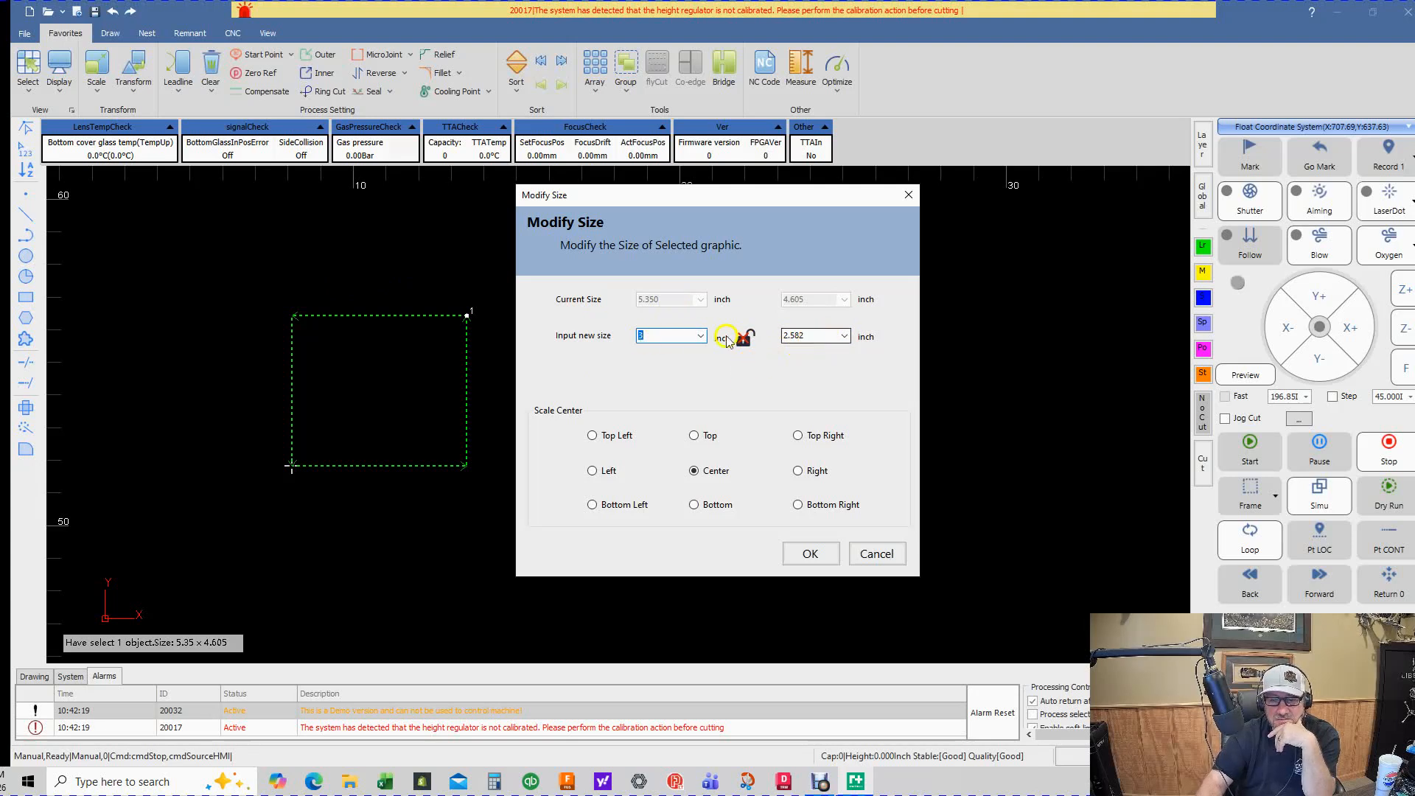
pyautogui.doubleClick(806, 335)
pyautogui.write('3')
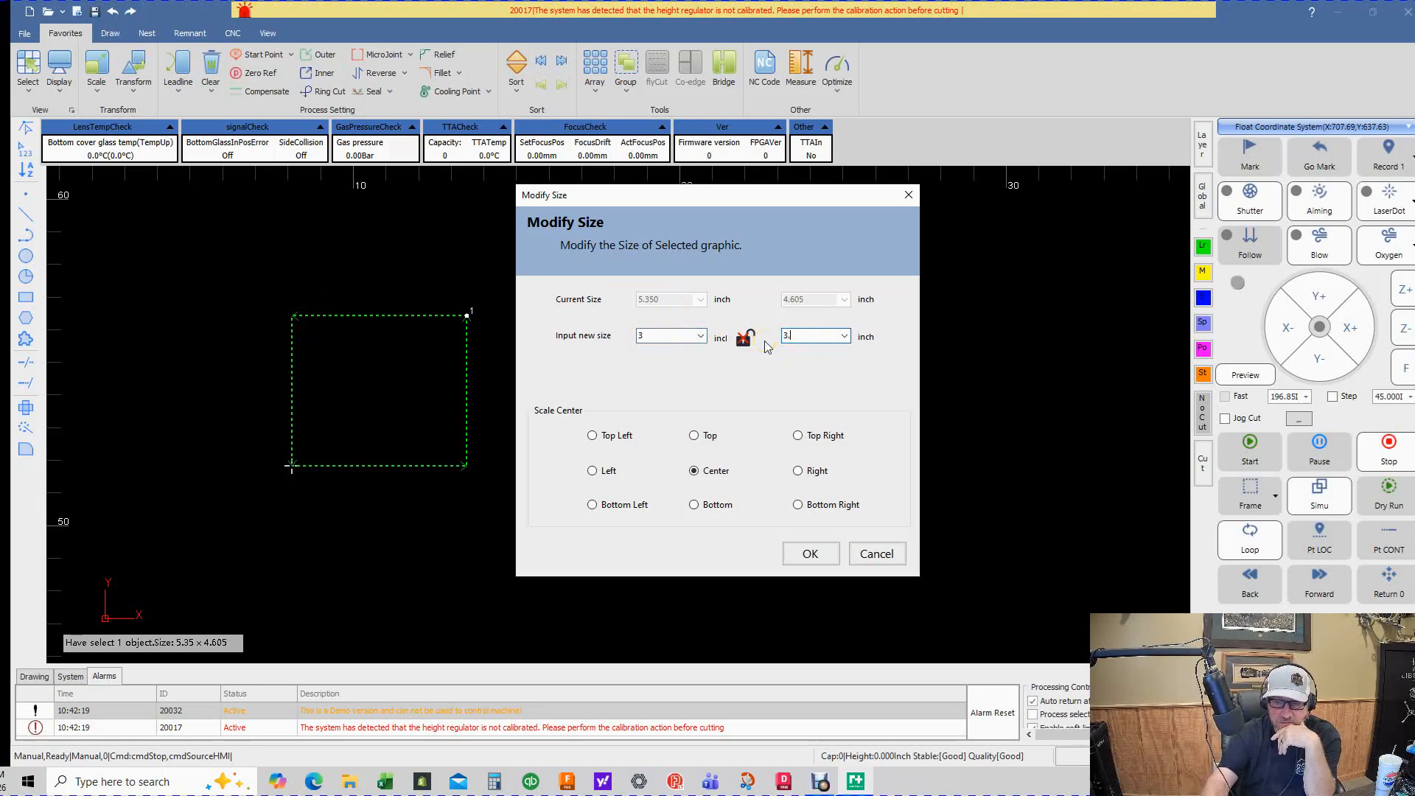
pyautogui.press('Return')
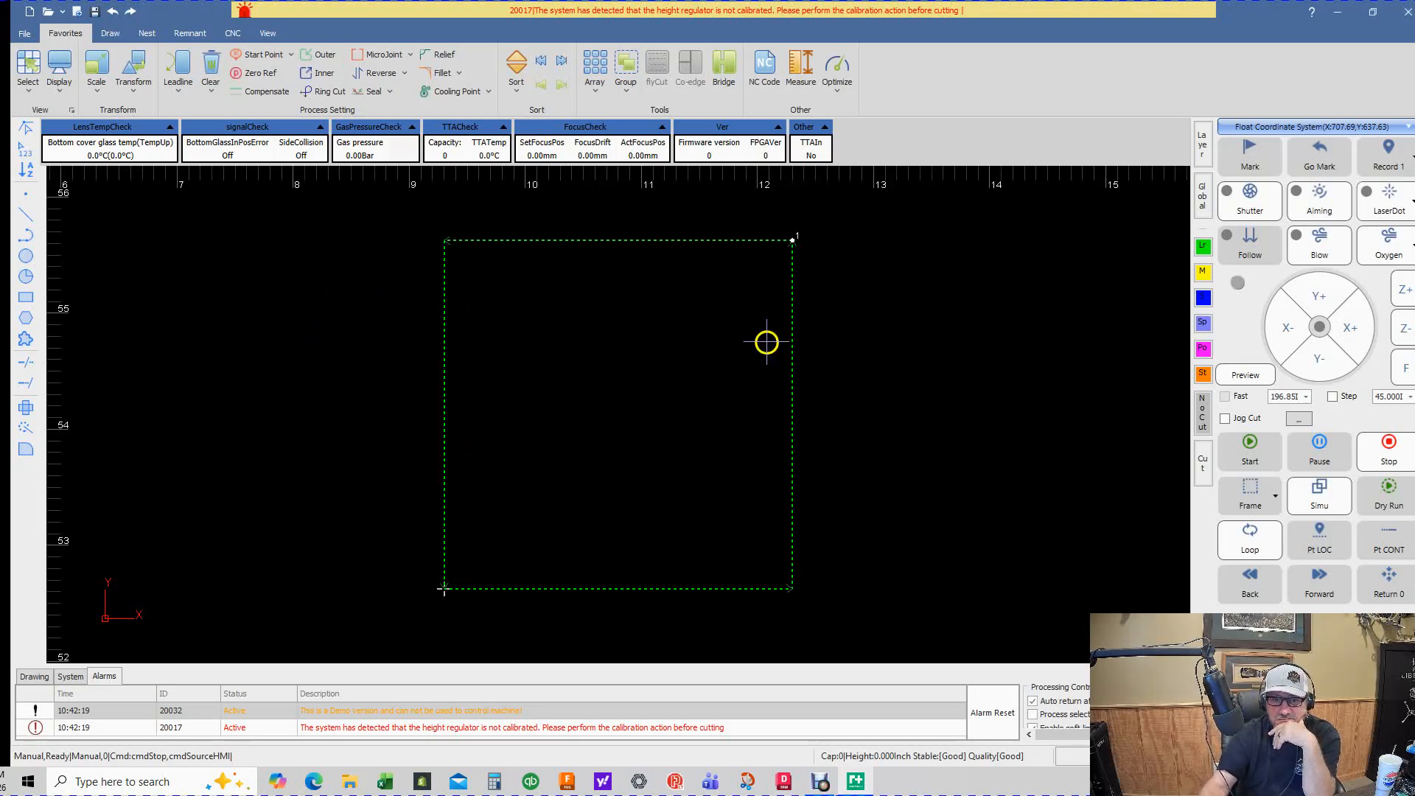
# Step: Reselect the square and review the preset sizes and scale factors offered for resizing it, keeping its current size
pyautogui.scroll(-2, 645, 428)
pyautogui.scroll(3, 655, 396)
pyautogui.scroll(-1, 647, 391)
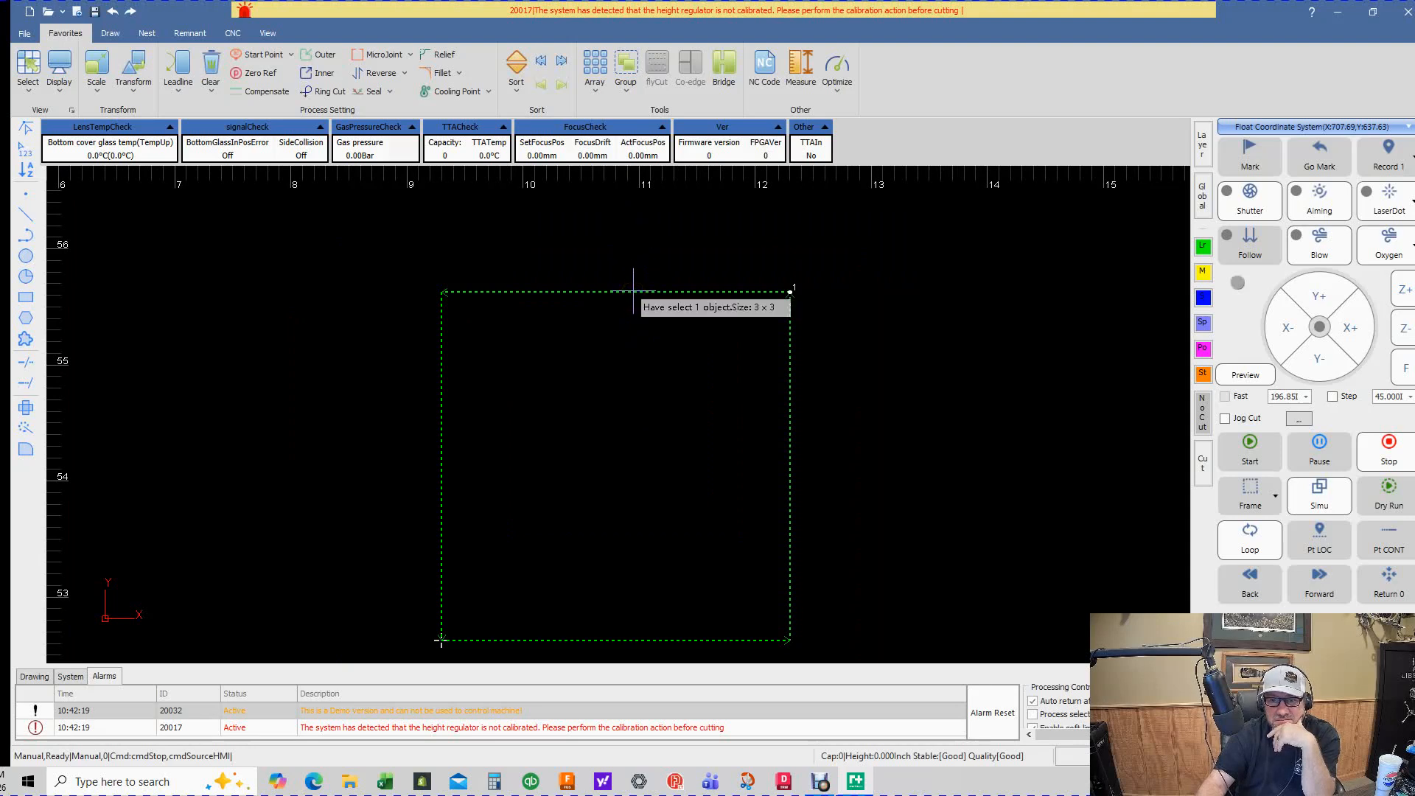
pyautogui.click(631, 264)
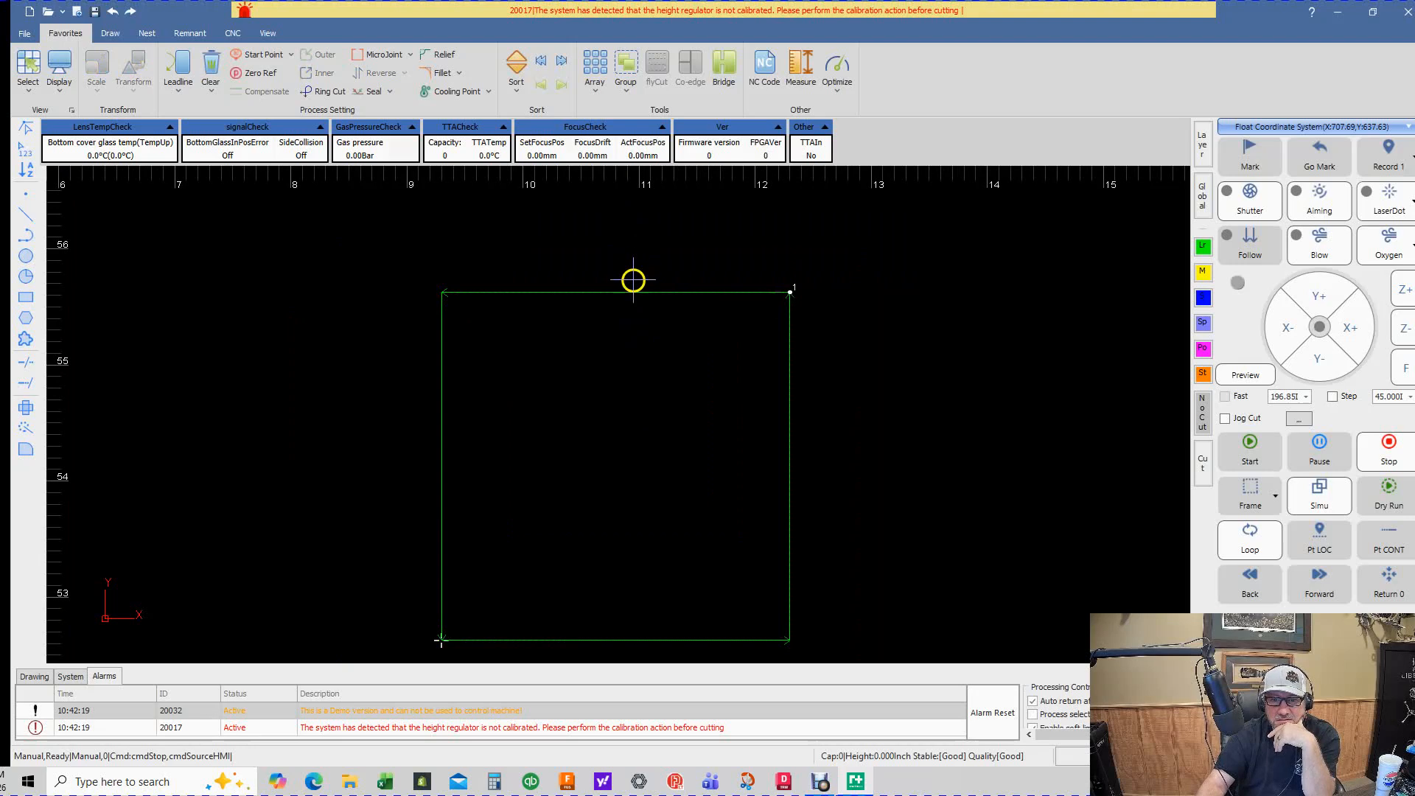
pyautogui.click(633, 292)
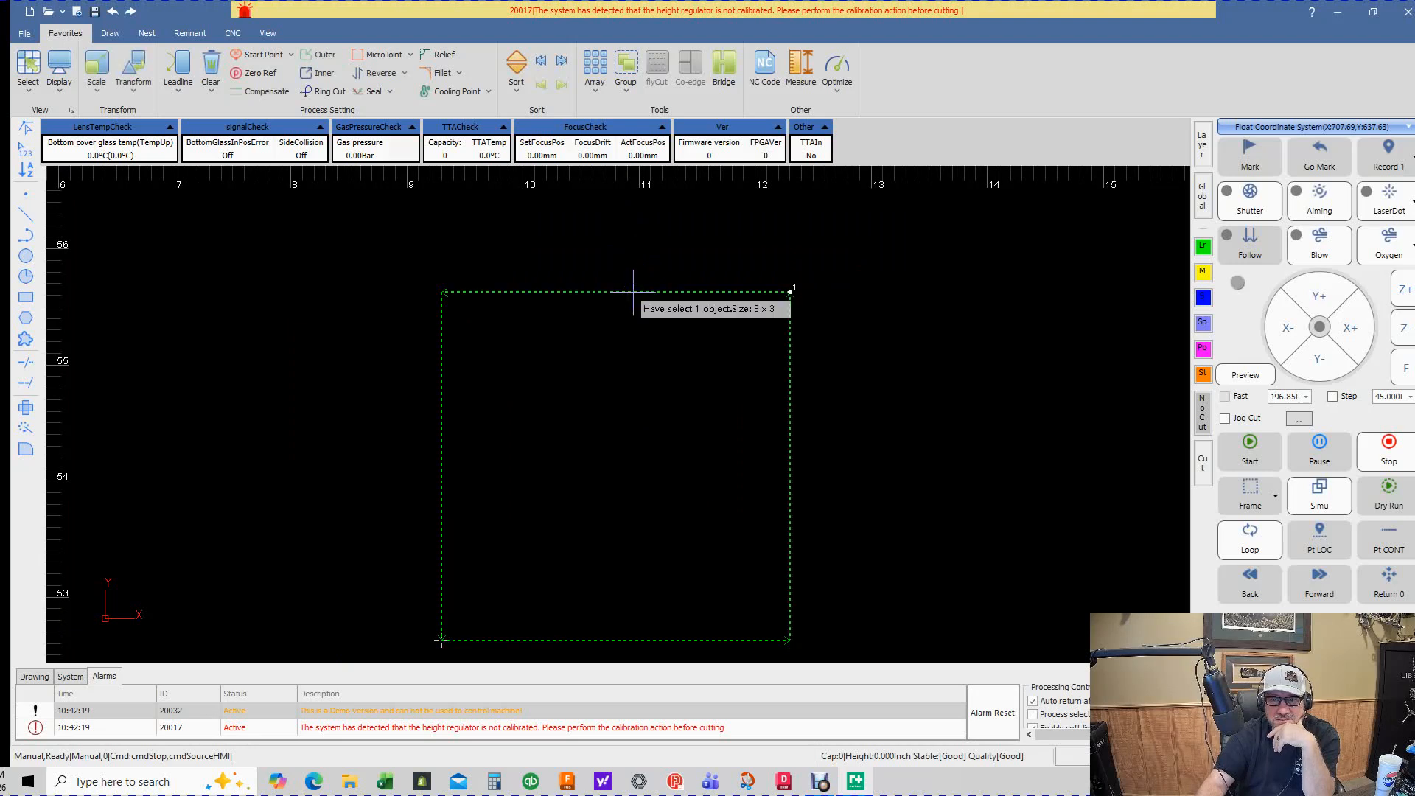
pyautogui.click(100, 64)
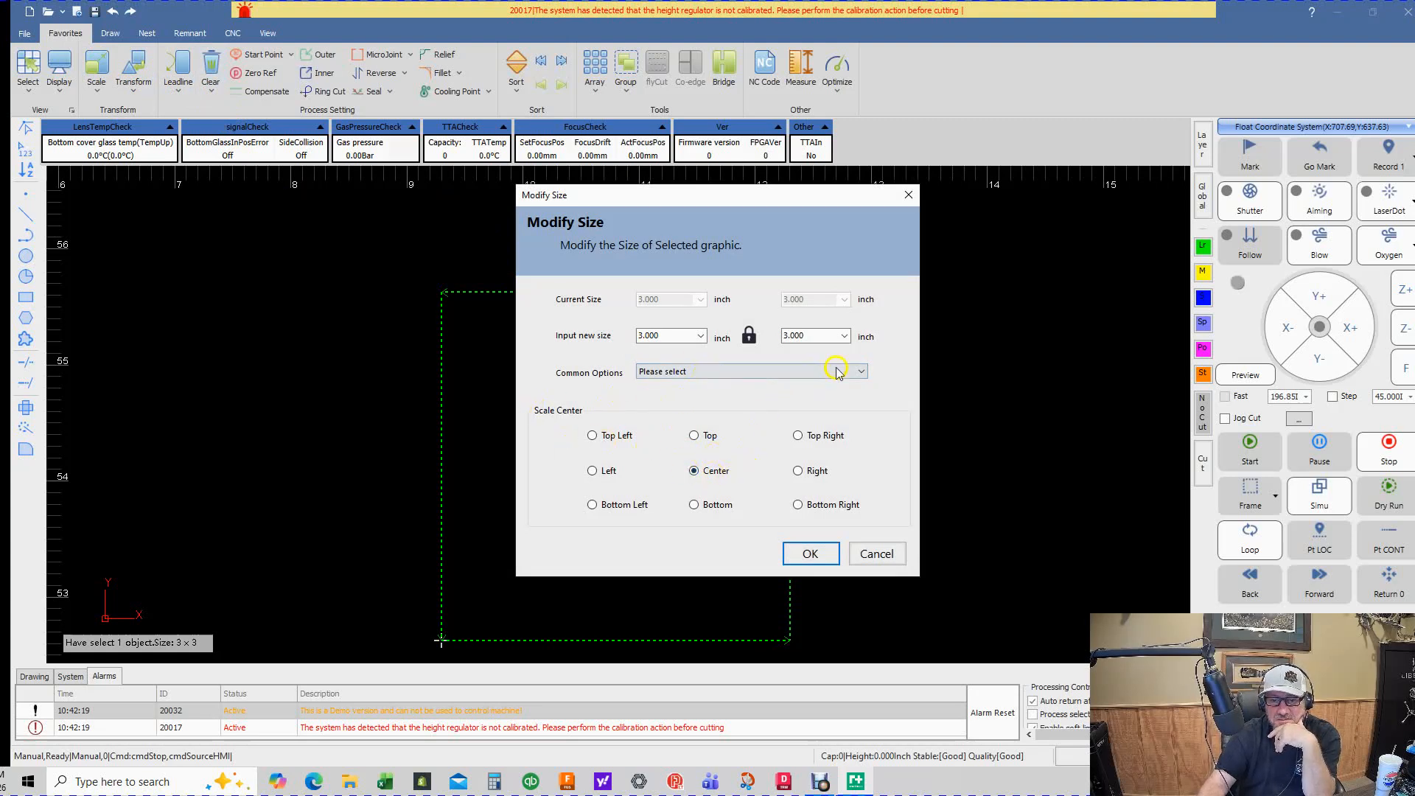
pyautogui.click(862, 372)
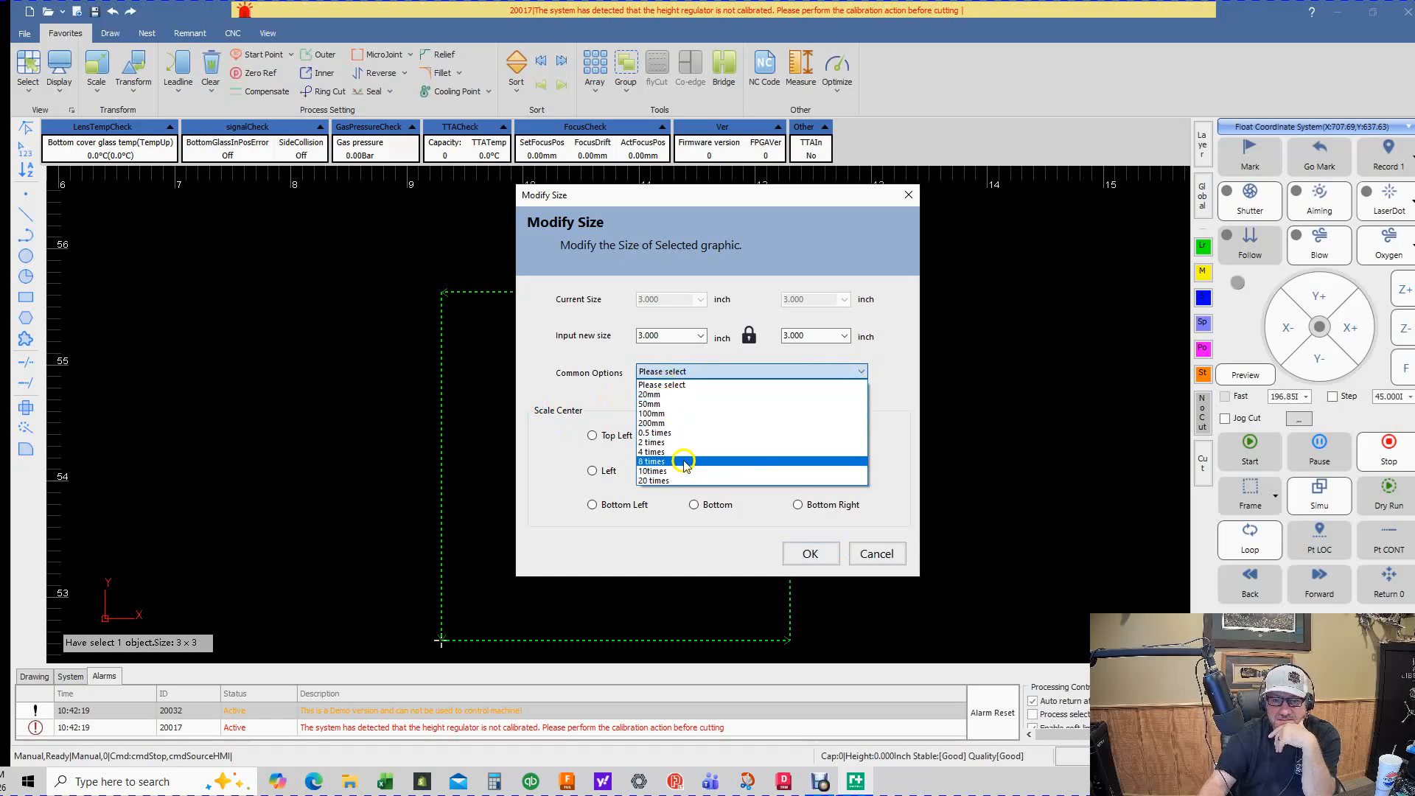
pyautogui.click(904, 368)
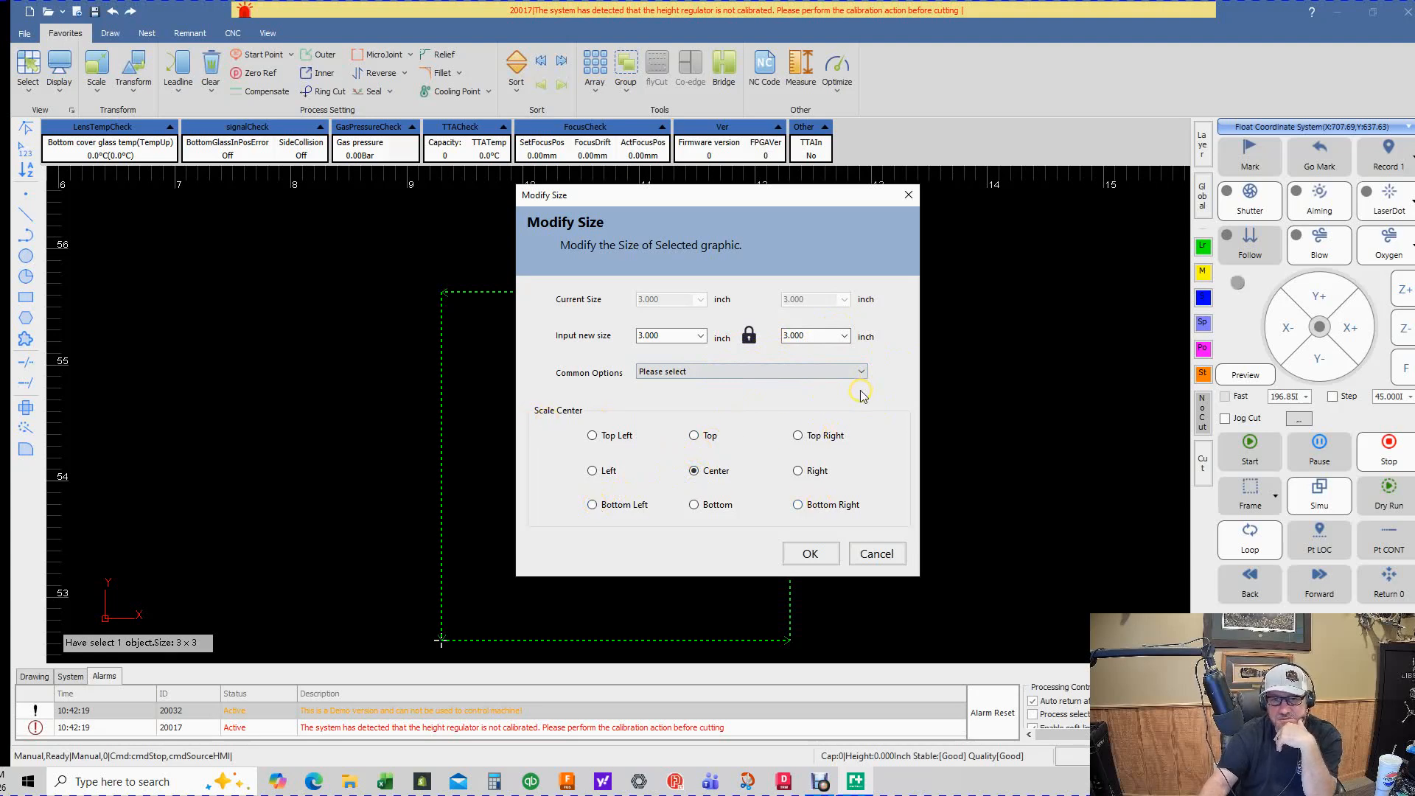
pyautogui.click(809, 553)
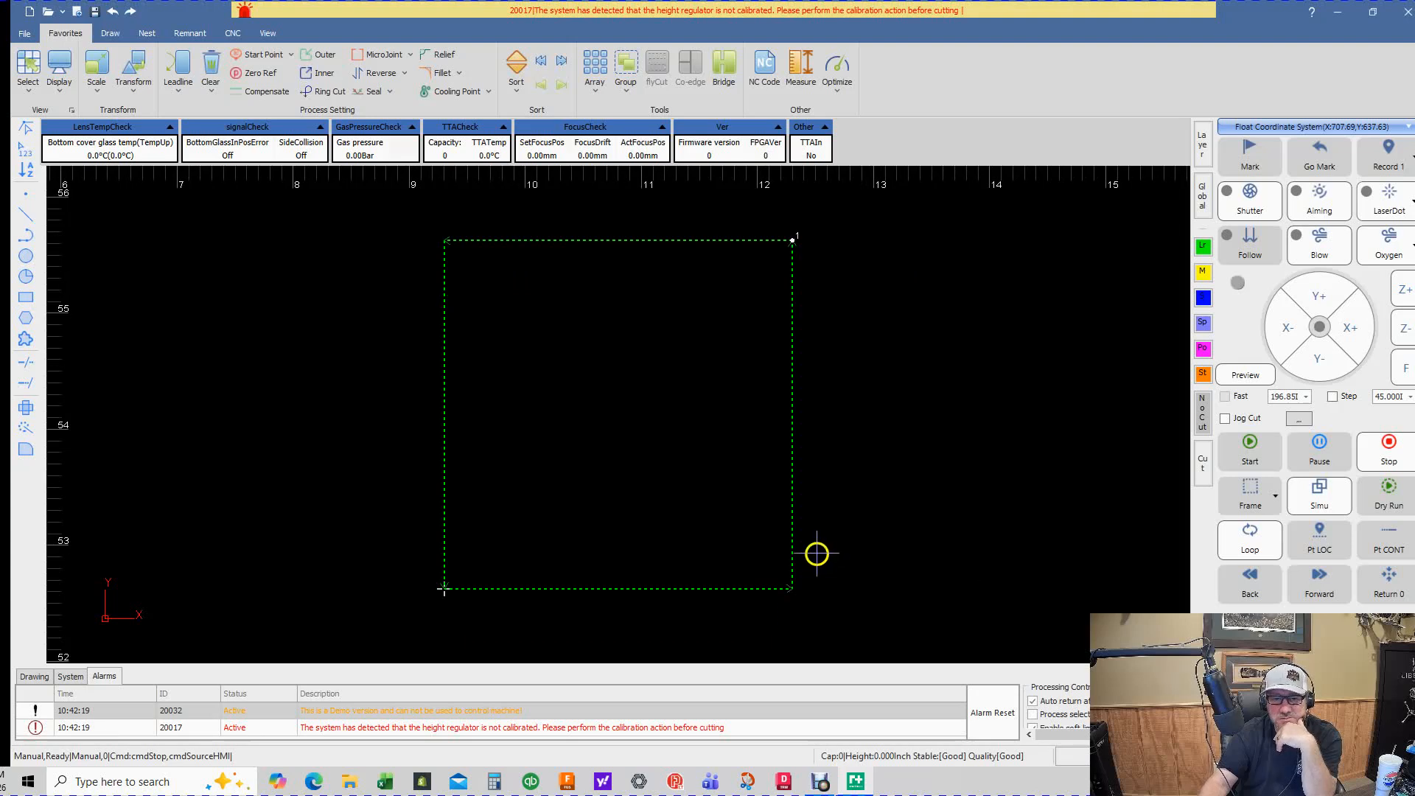
# Step: Draw a circle about 1.27 inches in diameter at roughly the centre of the square
pyautogui.moveTo(893, 484); pyautogui.dragTo(840, 496, button='middle')
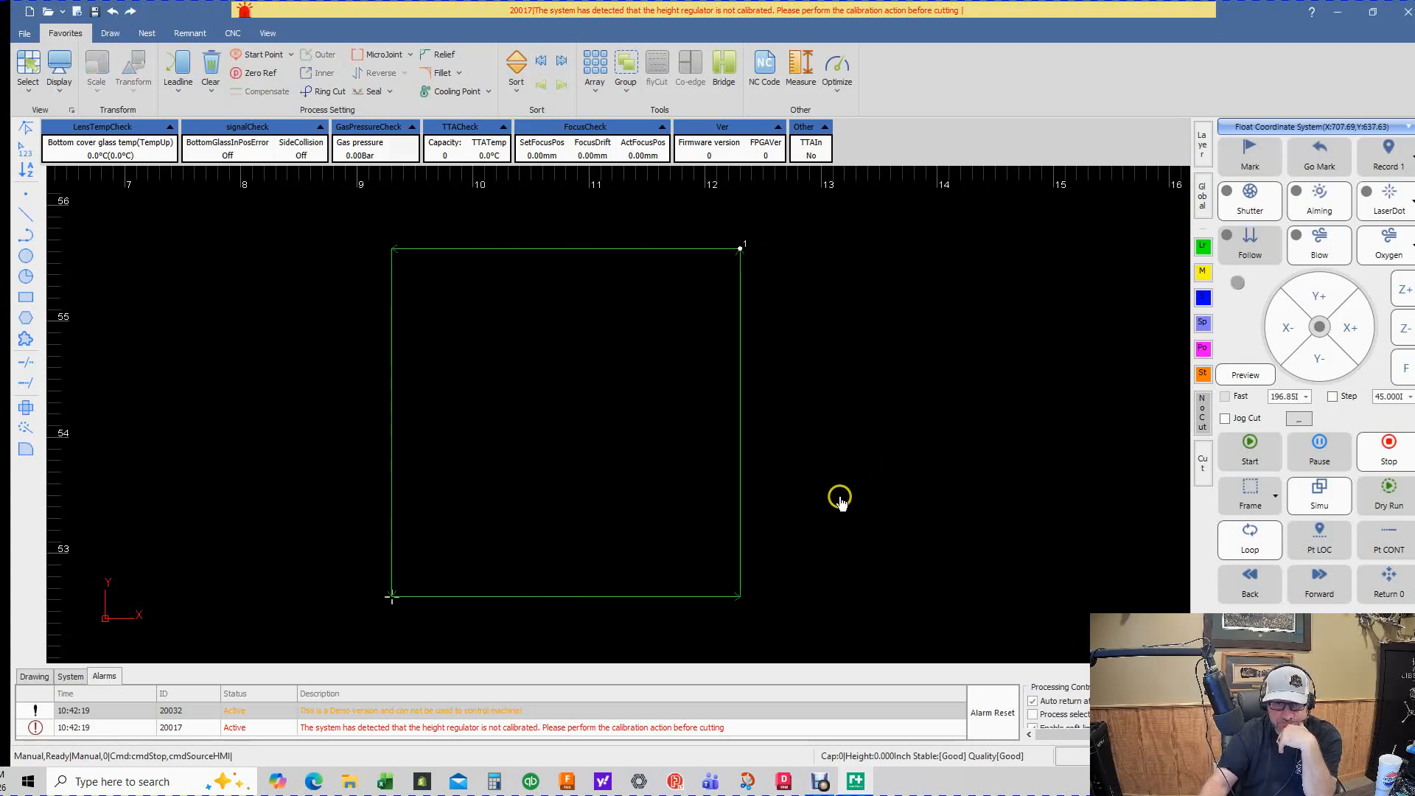
pyautogui.scroll(-1, 844, 466)
pyautogui.scroll(1, 843, 467)
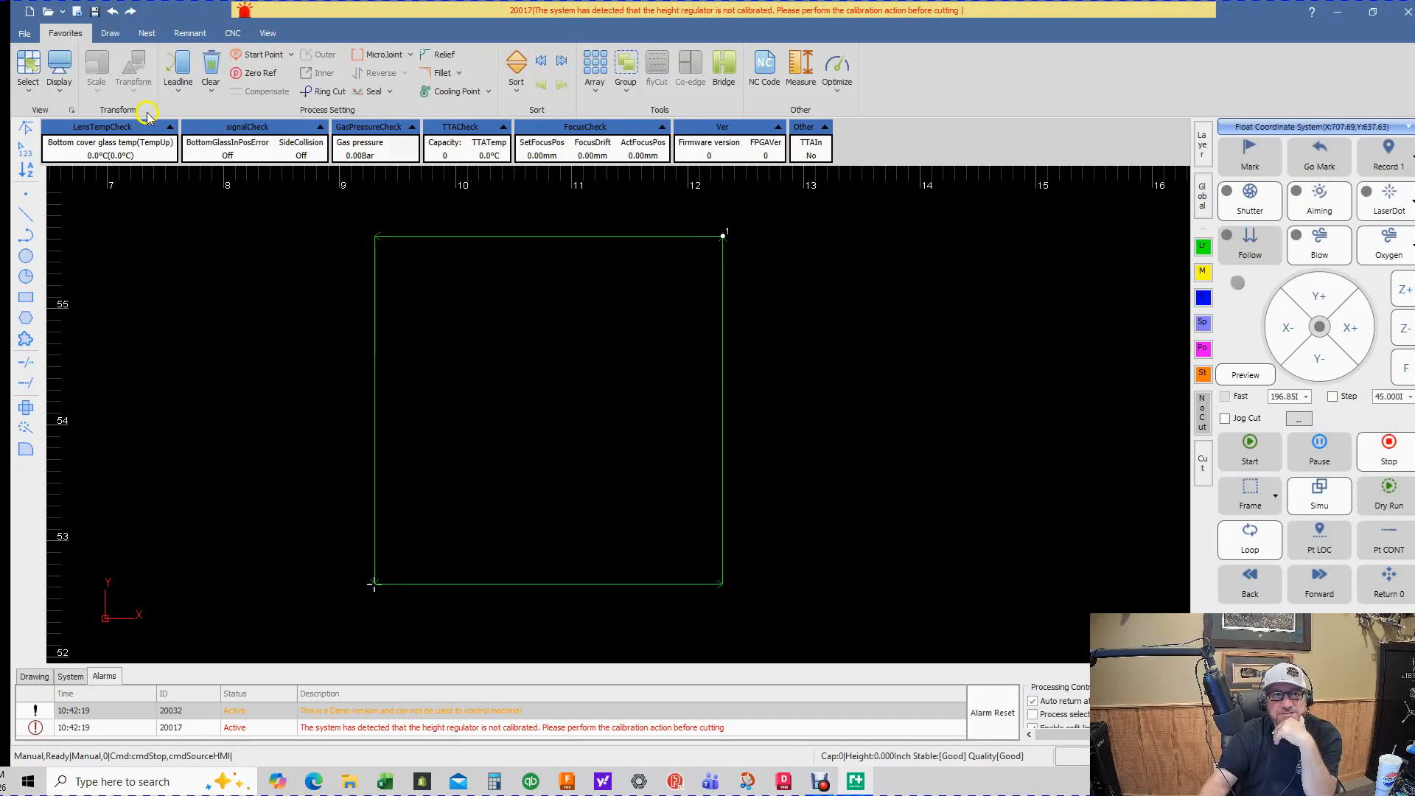
pyautogui.click(111, 35)
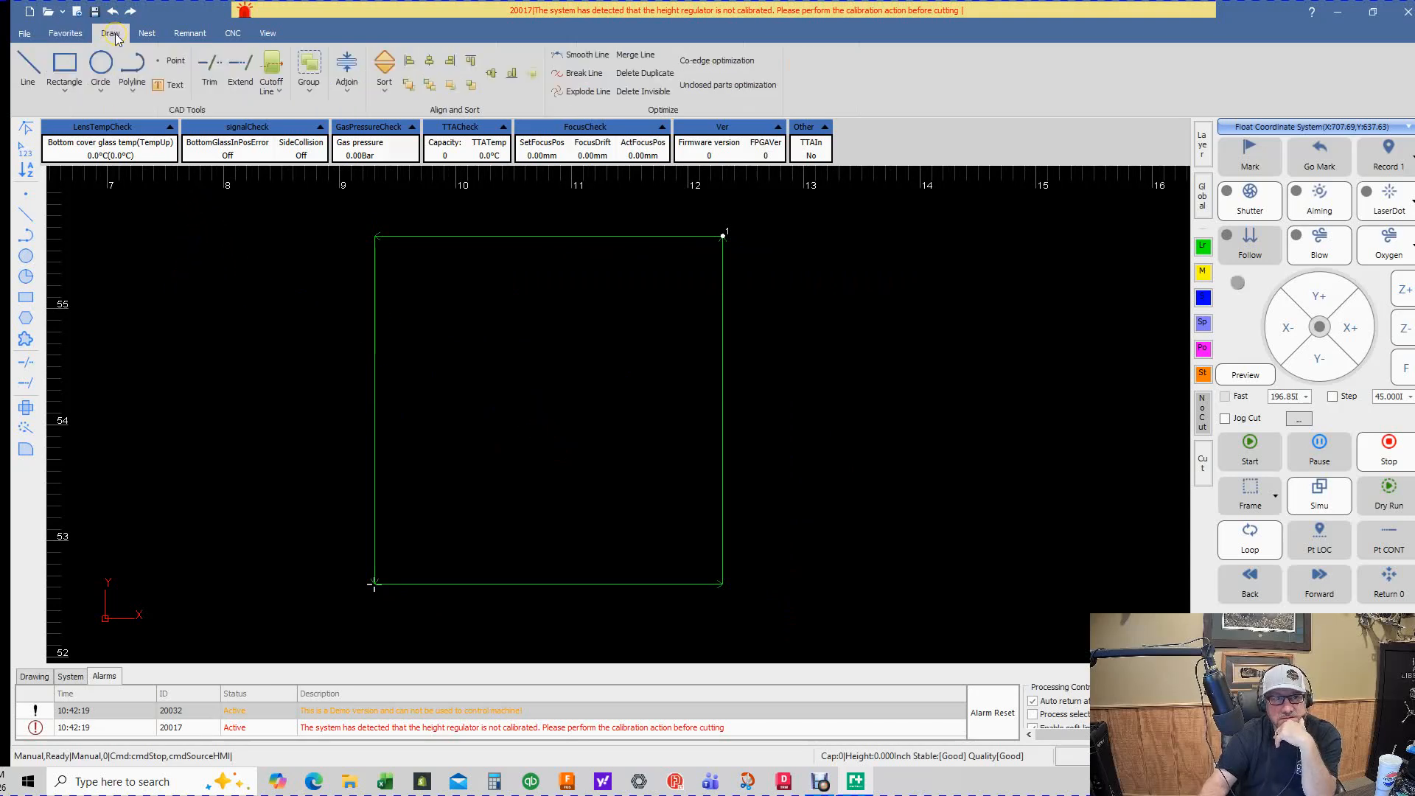
pyautogui.click(106, 94)
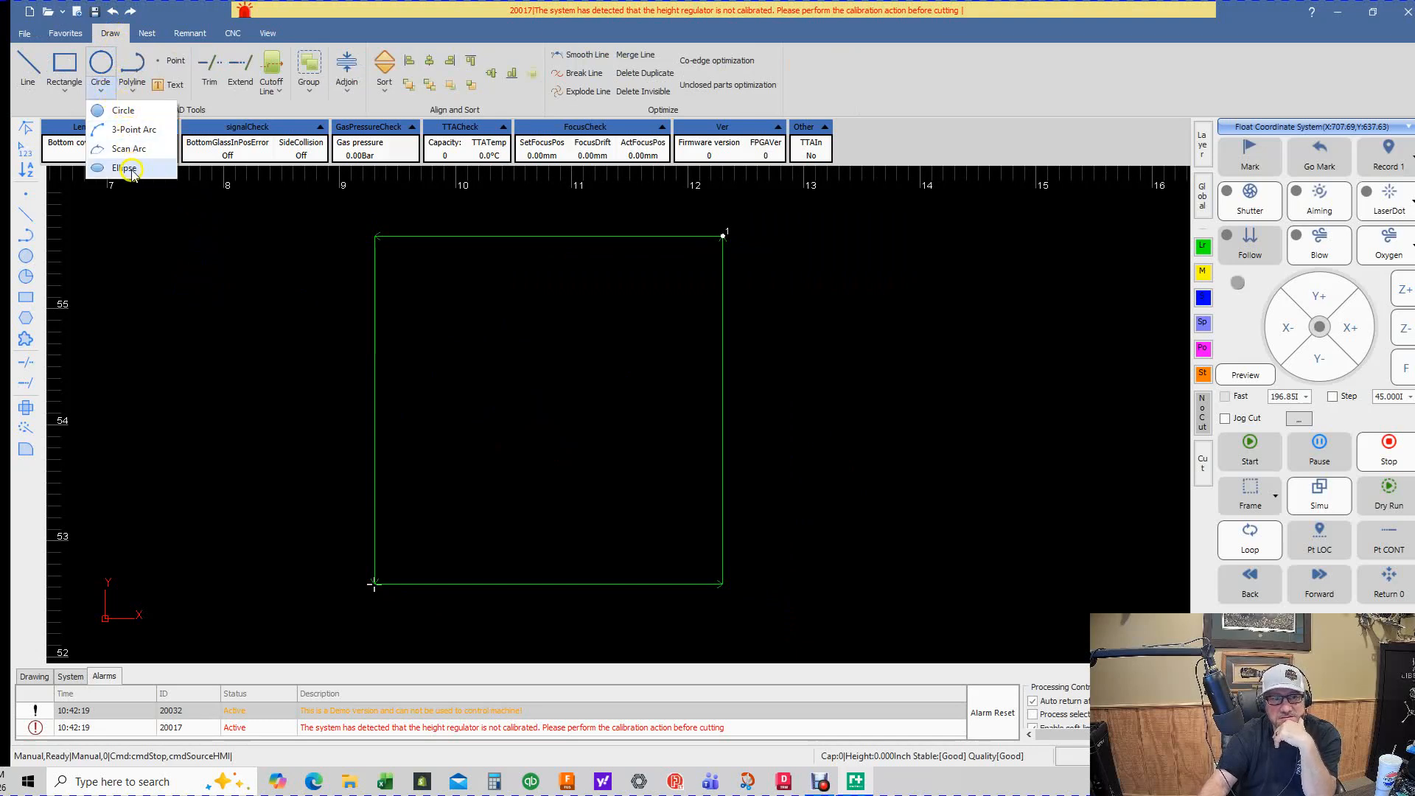
pyautogui.click(149, 223)
pyautogui.click(104, 68)
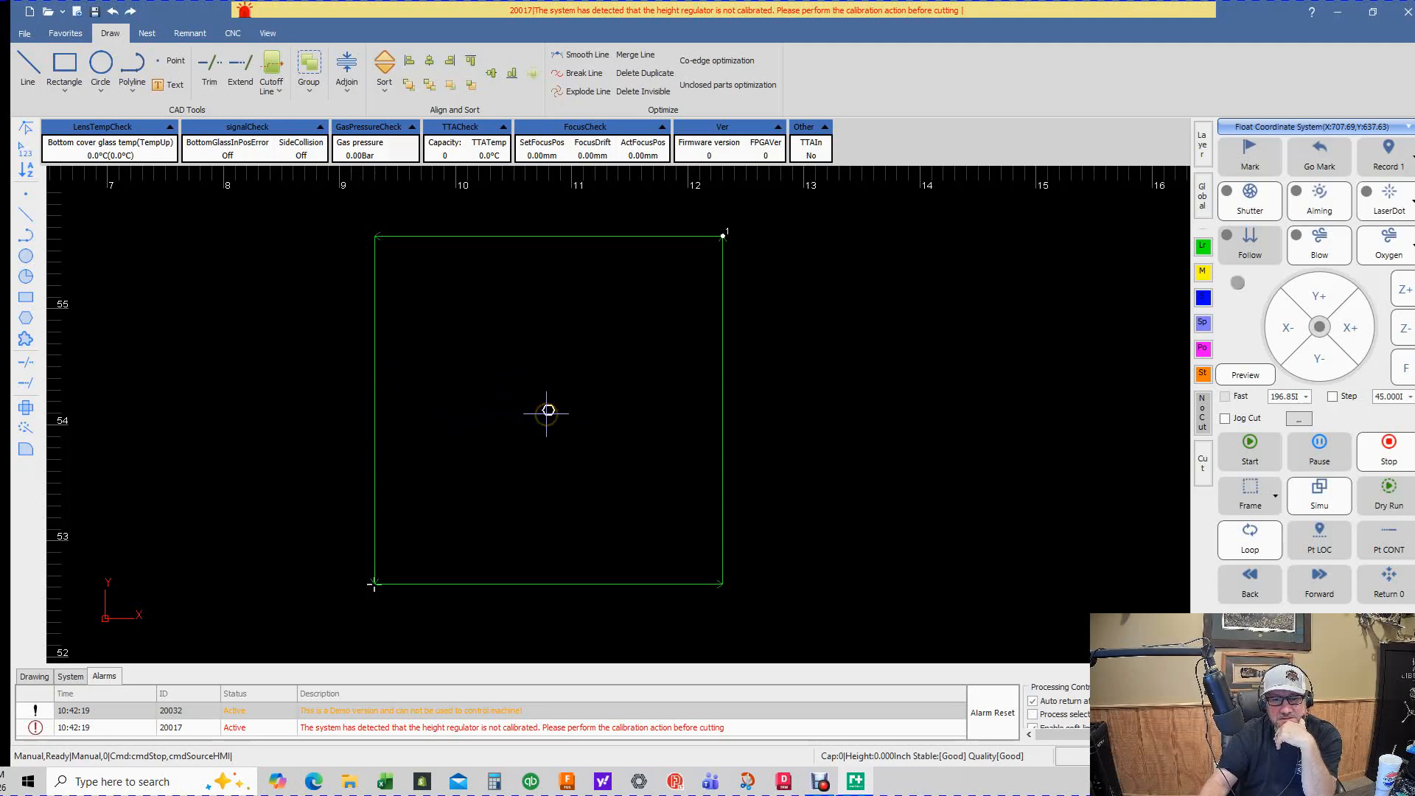
pyautogui.click(548, 410)
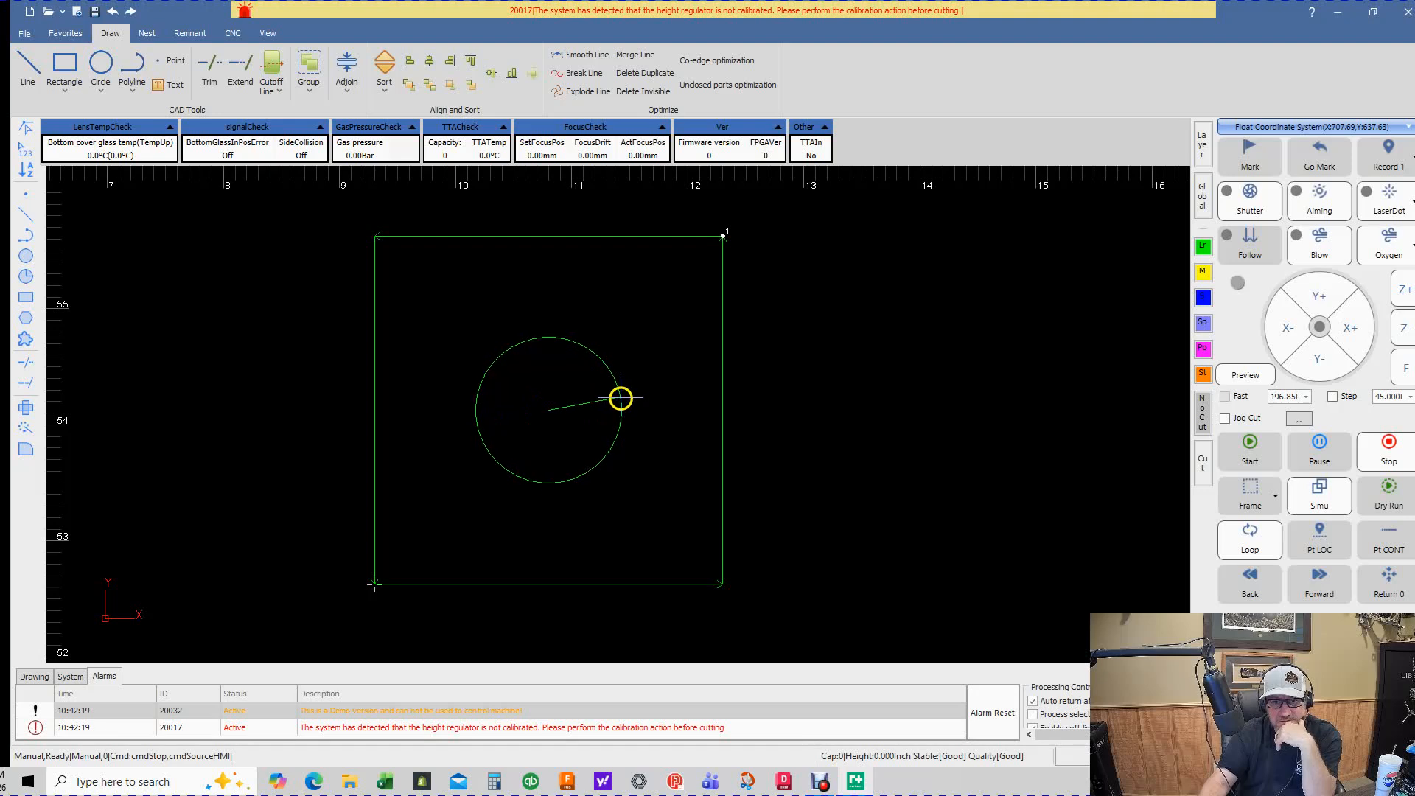
pyautogui.click(622, 396)
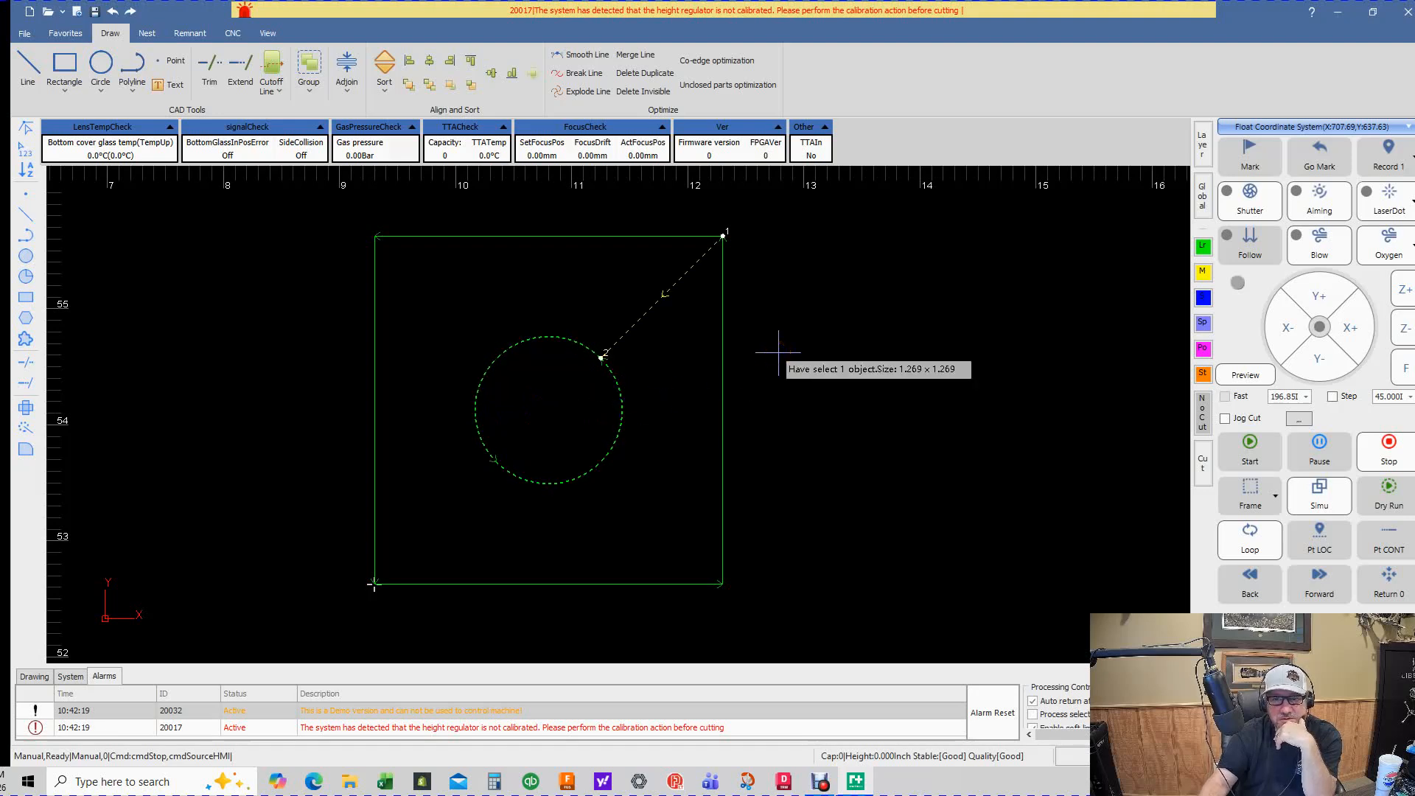
pyautogui.click(769, 380)
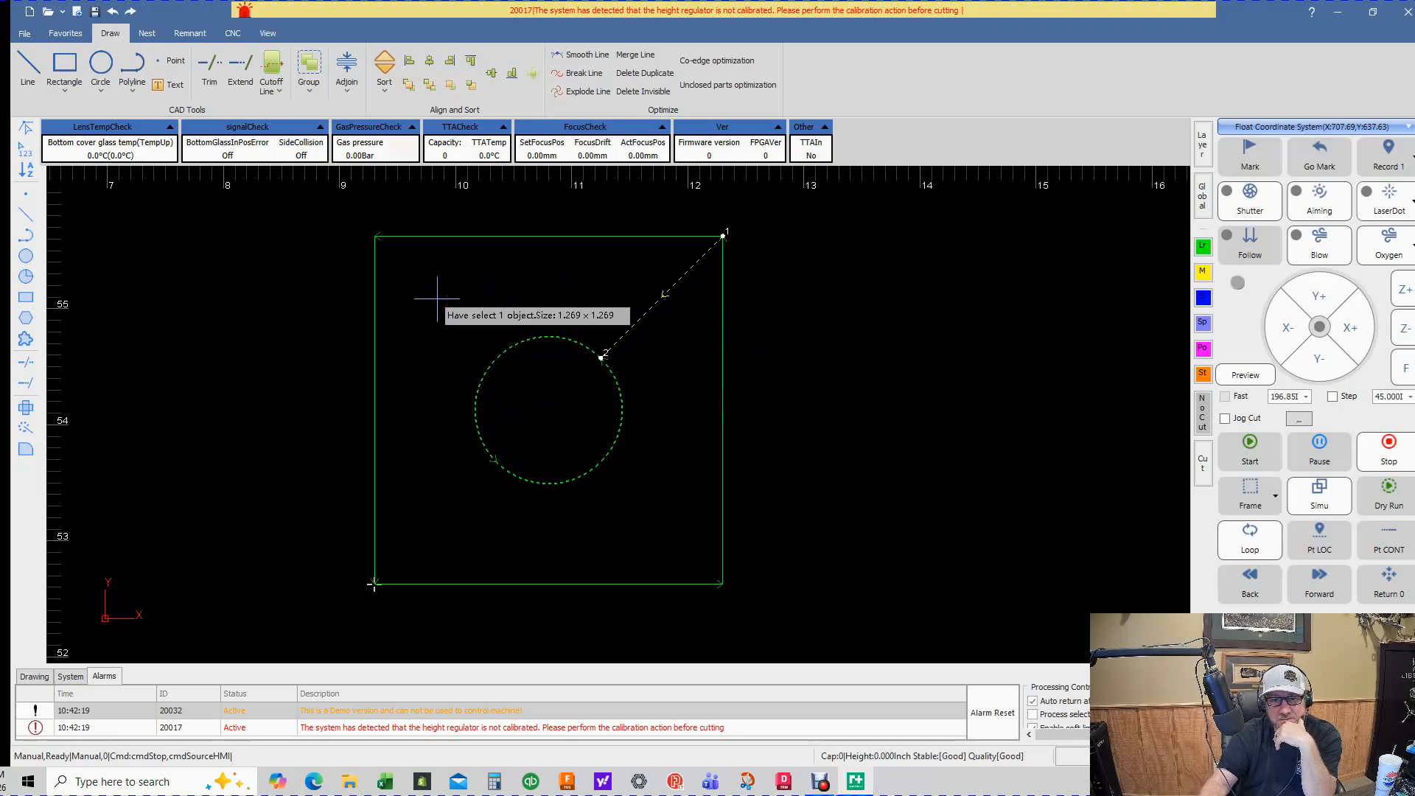
# Step: Scale the circle about its center to 1 × 1 inch, keeping the aspect ratio locked
pyautogui.click(65, 34)
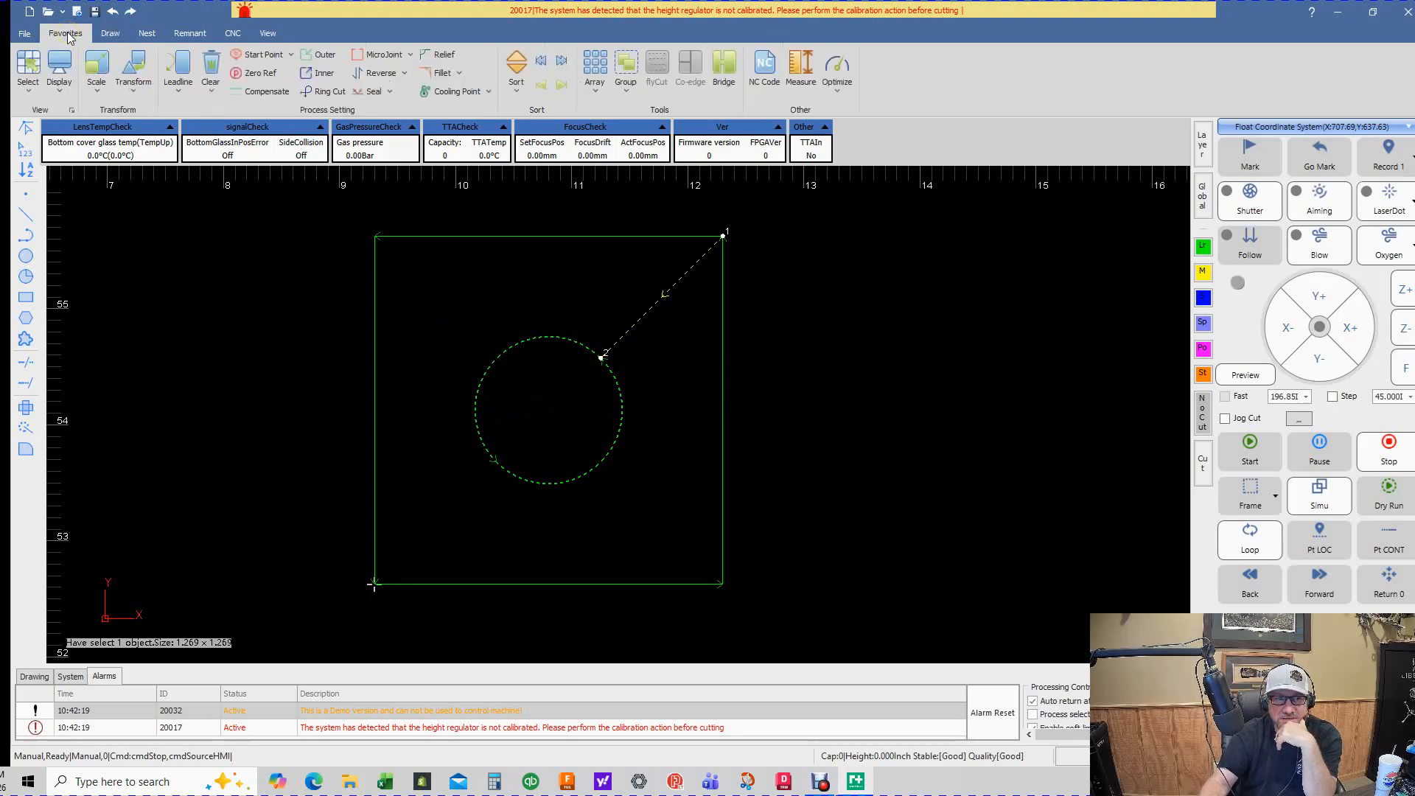
pyautogui.click(97, 65)
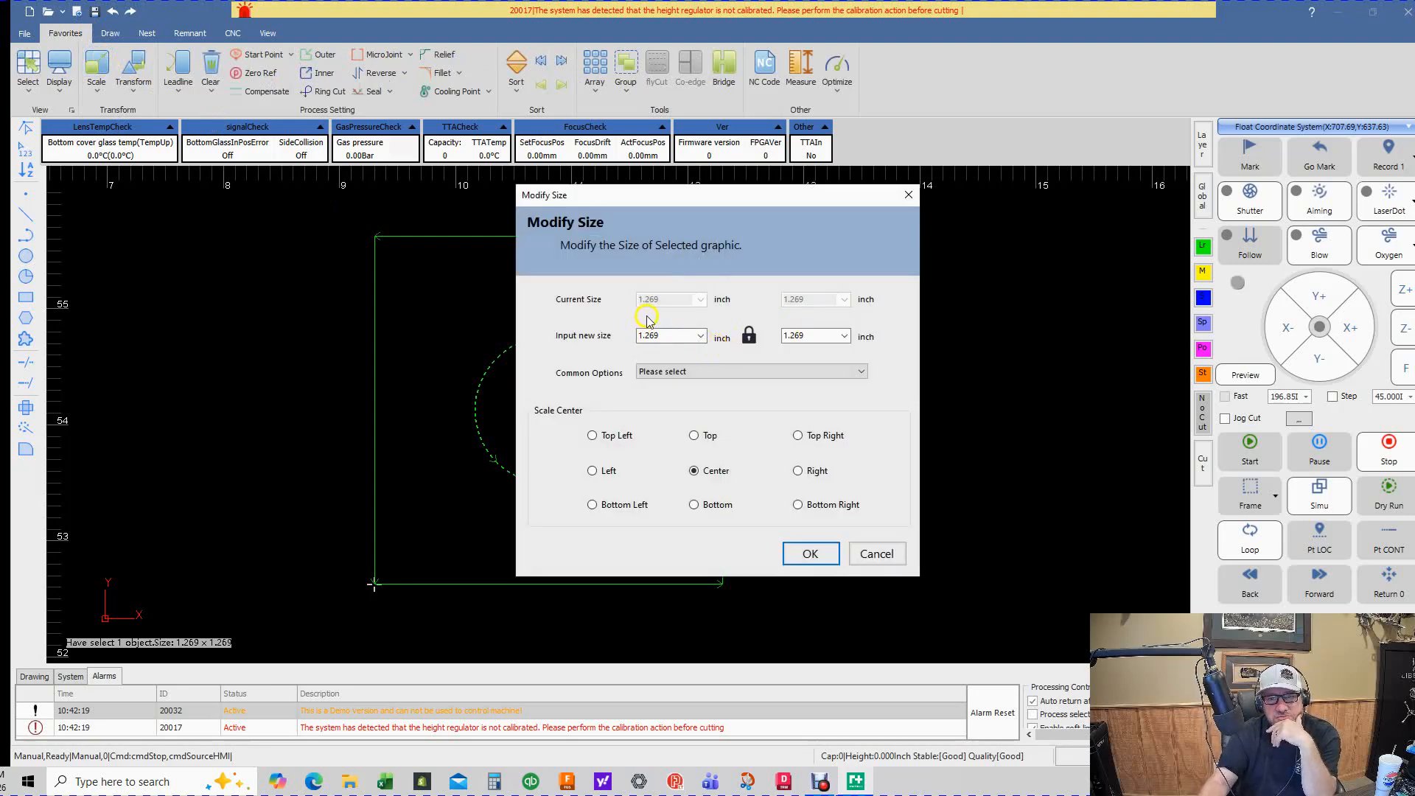
pyautogui.click(700, 335)
pyautogui.click(740, 388)
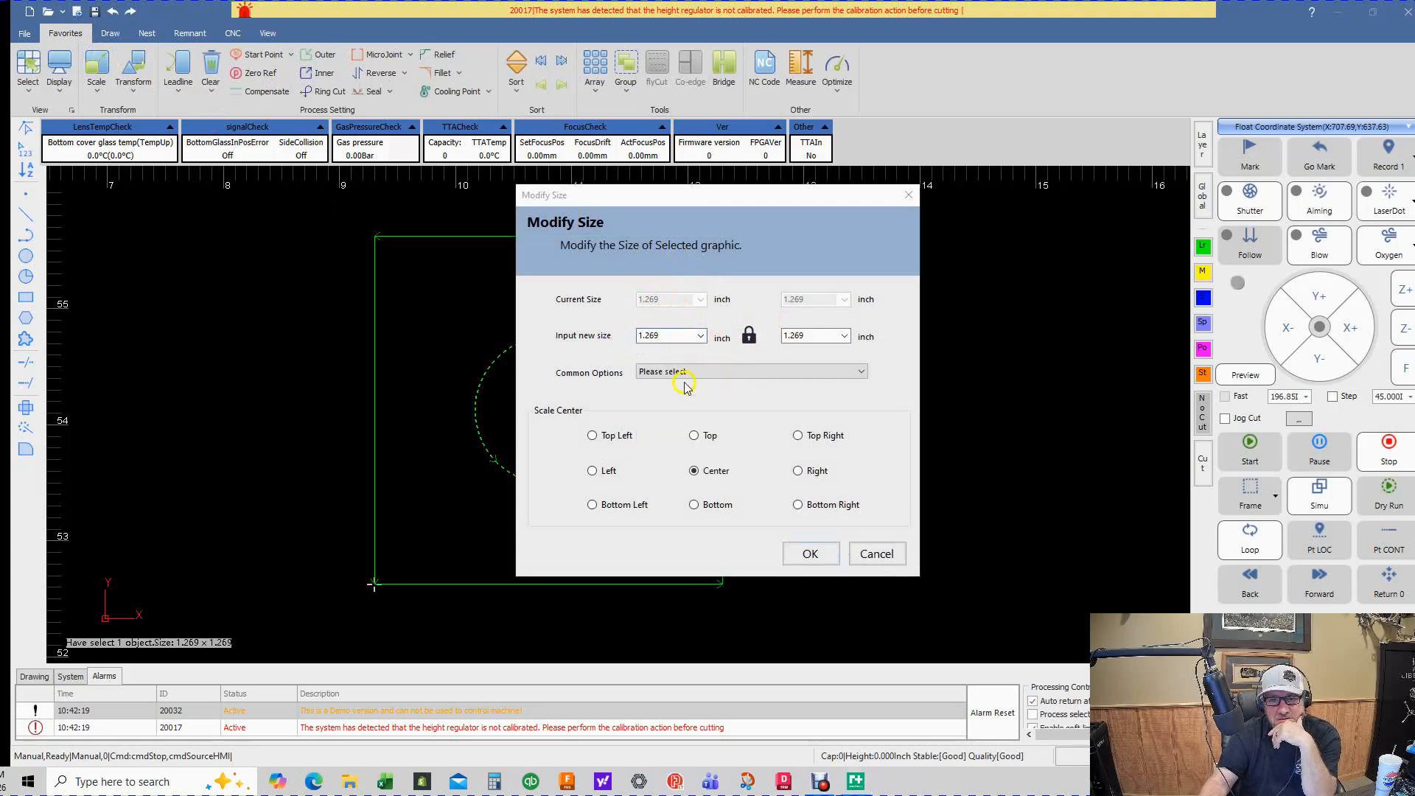
pyautogui.click(700, 336)
pyautogui.click(651, 417)
pyautogui.click(683, 439)
pyautogui.click(722, 429)
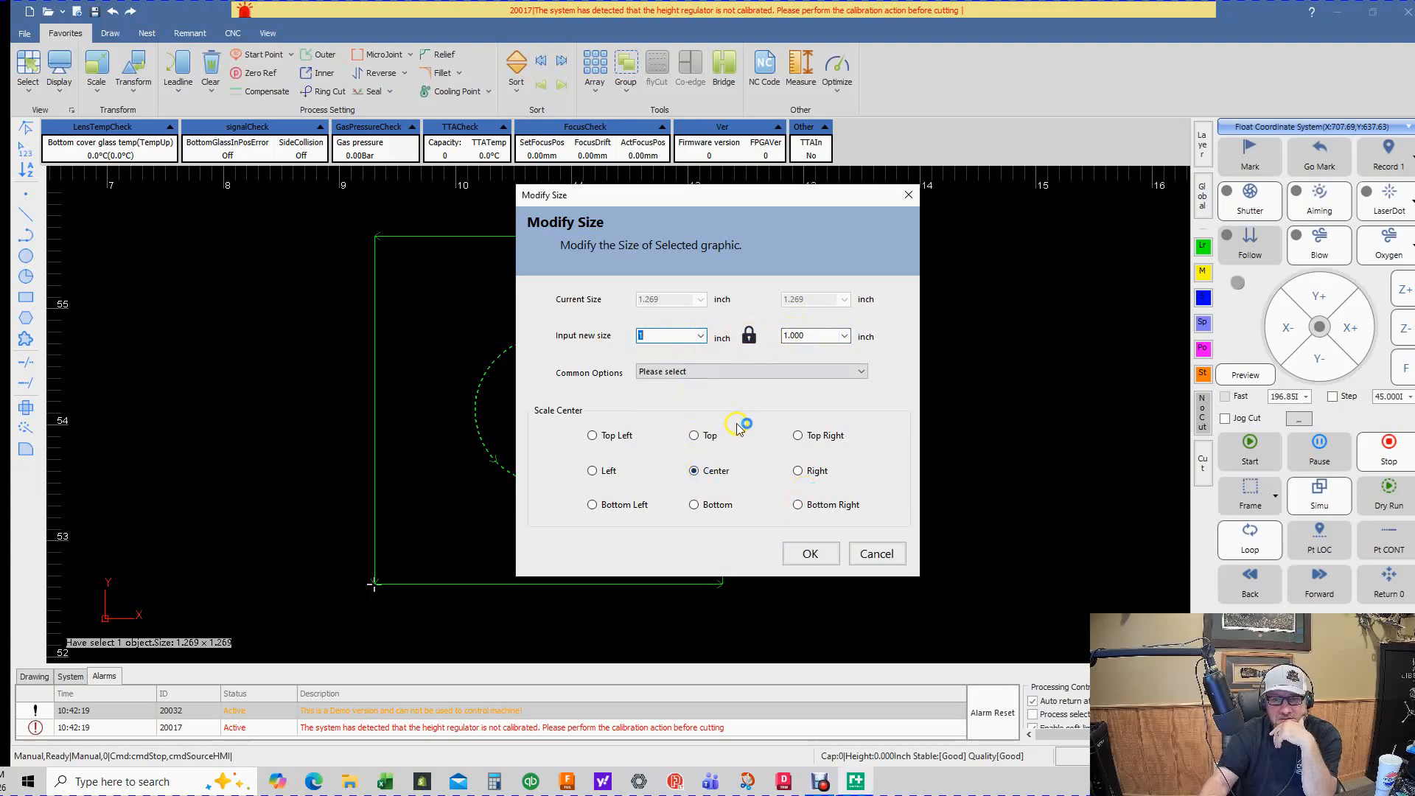
pyautogui.click(748, 336)
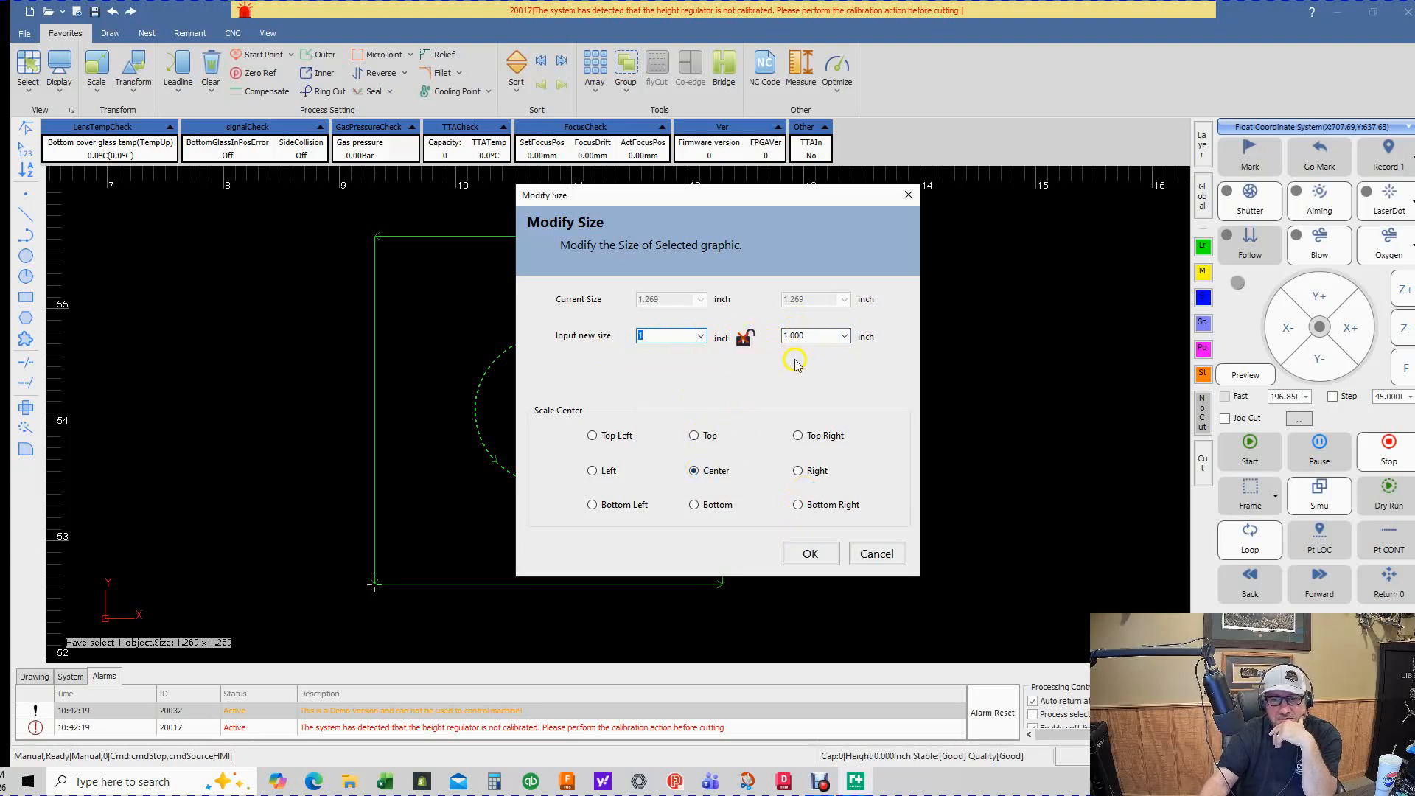
pyautogui.click(747, 341)
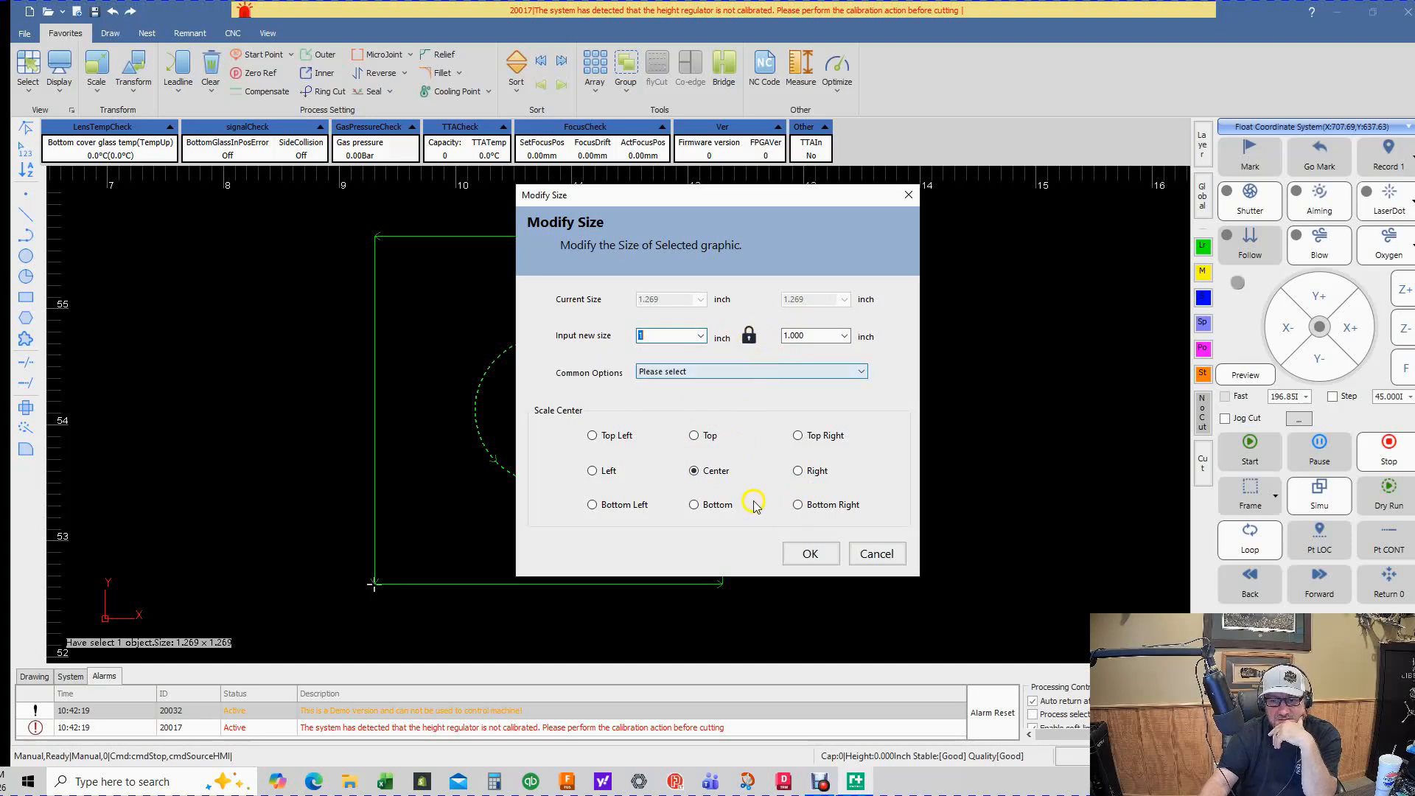
pyautogui.click(807, 552)
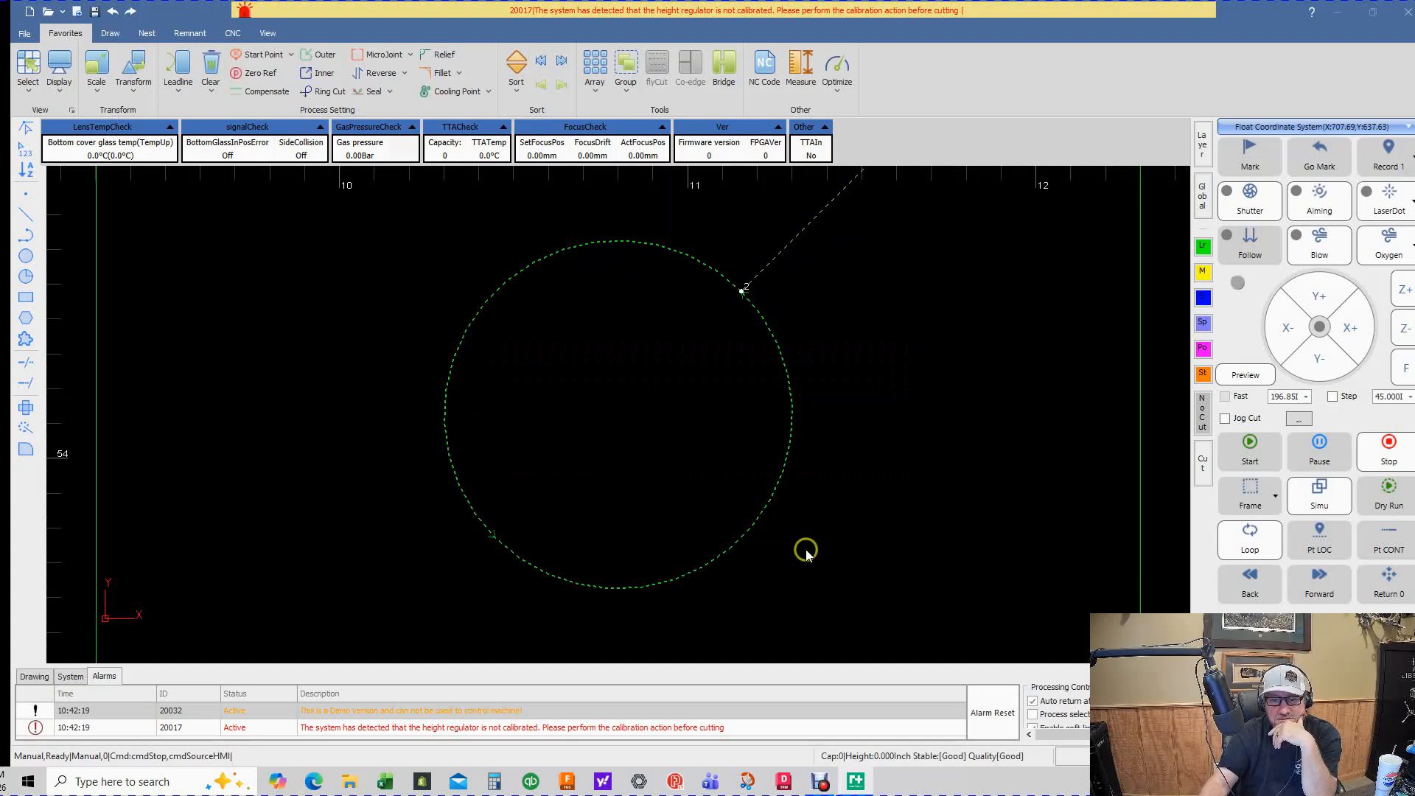
# Step: Check the resized circle's dimensions and examine the numbered cutting order between the square and the circle
pyautogui.scroll(-5, 806, 550)
pyautogui.scroll(4, 847, 508)
pyautogui.click(712, 463)
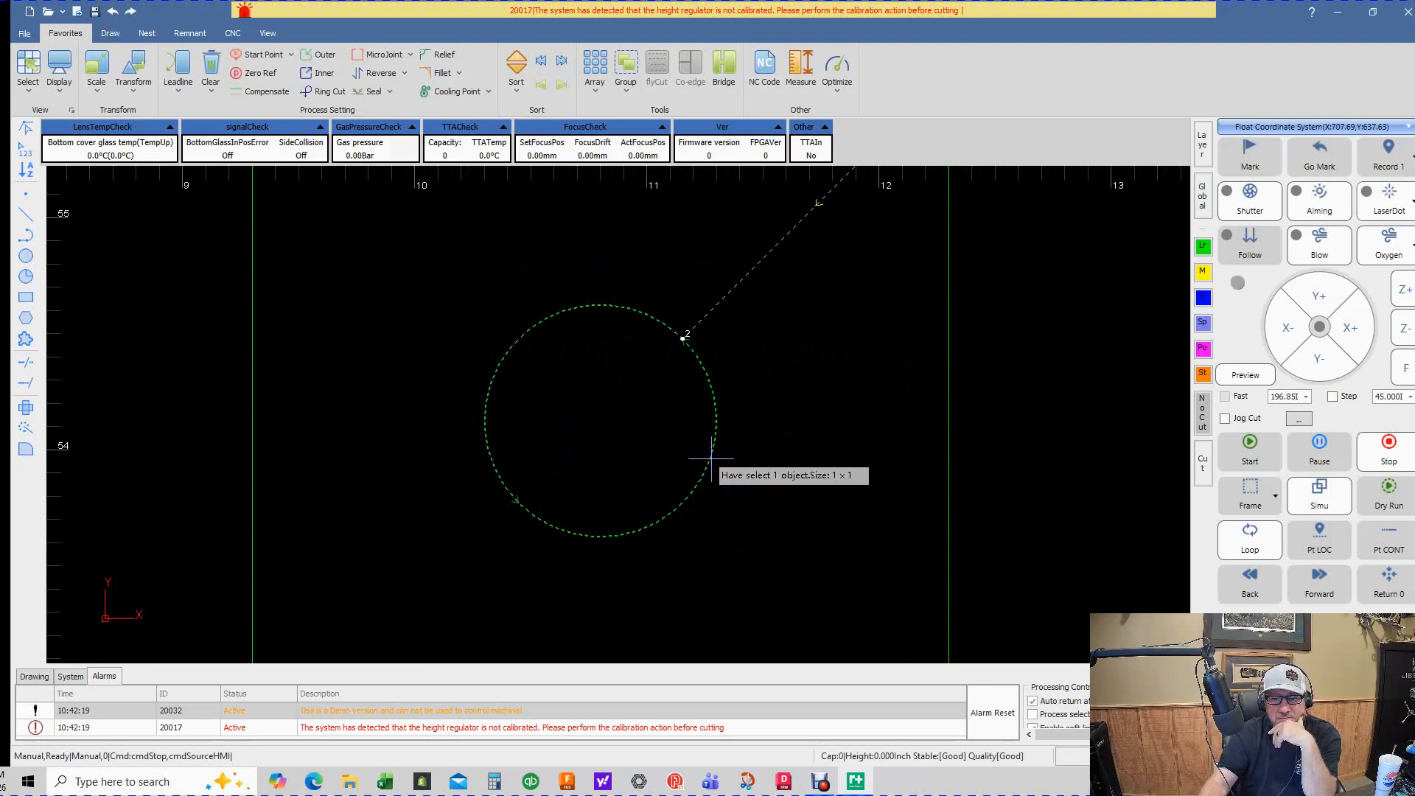
pyautogui.click(786, 442)
pyautogui.scroll(-4, 761, 414)
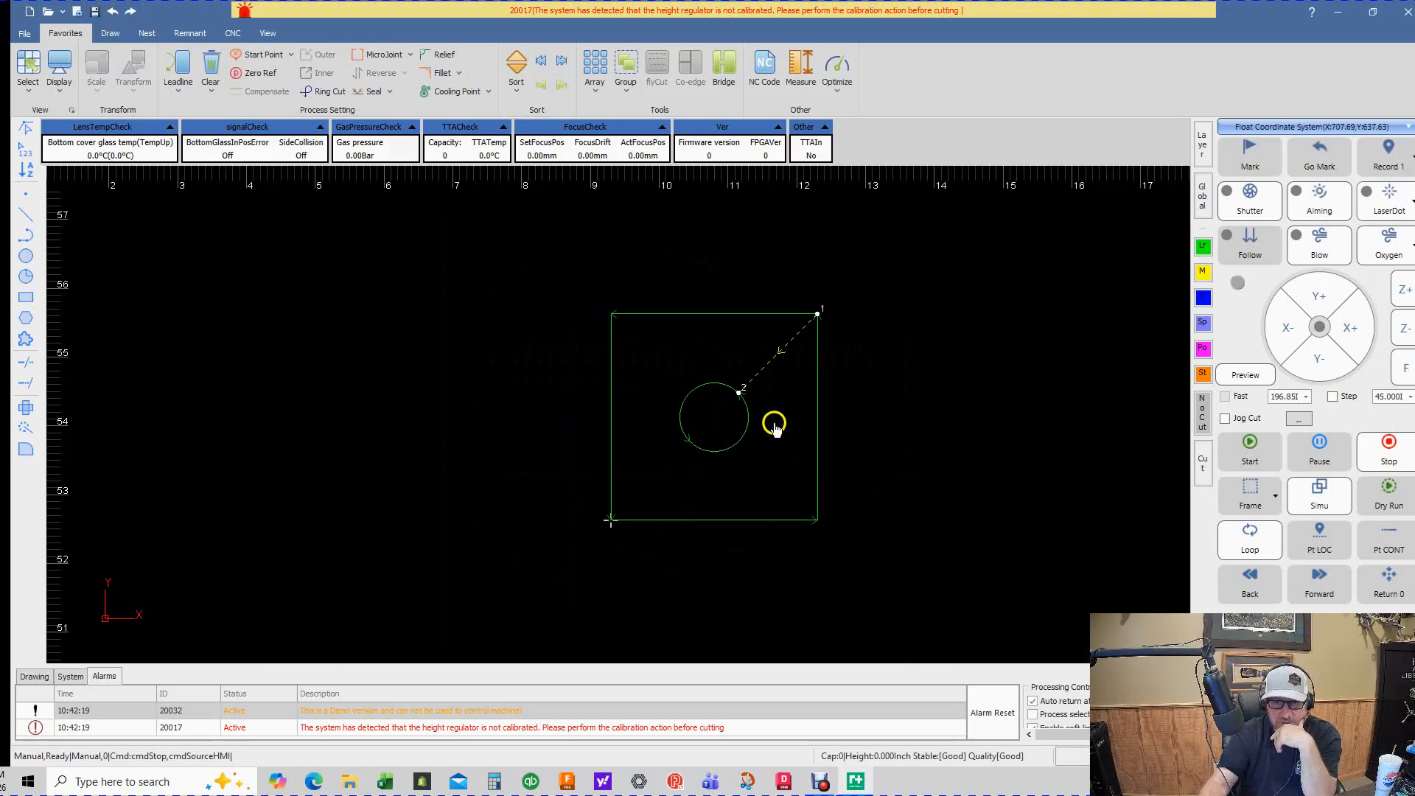
pyautogui.scroll(2, 632, 406)
pyautogui.scroll(-1, 634, 406)
pyautogui.scroll(-1, 634, 406)
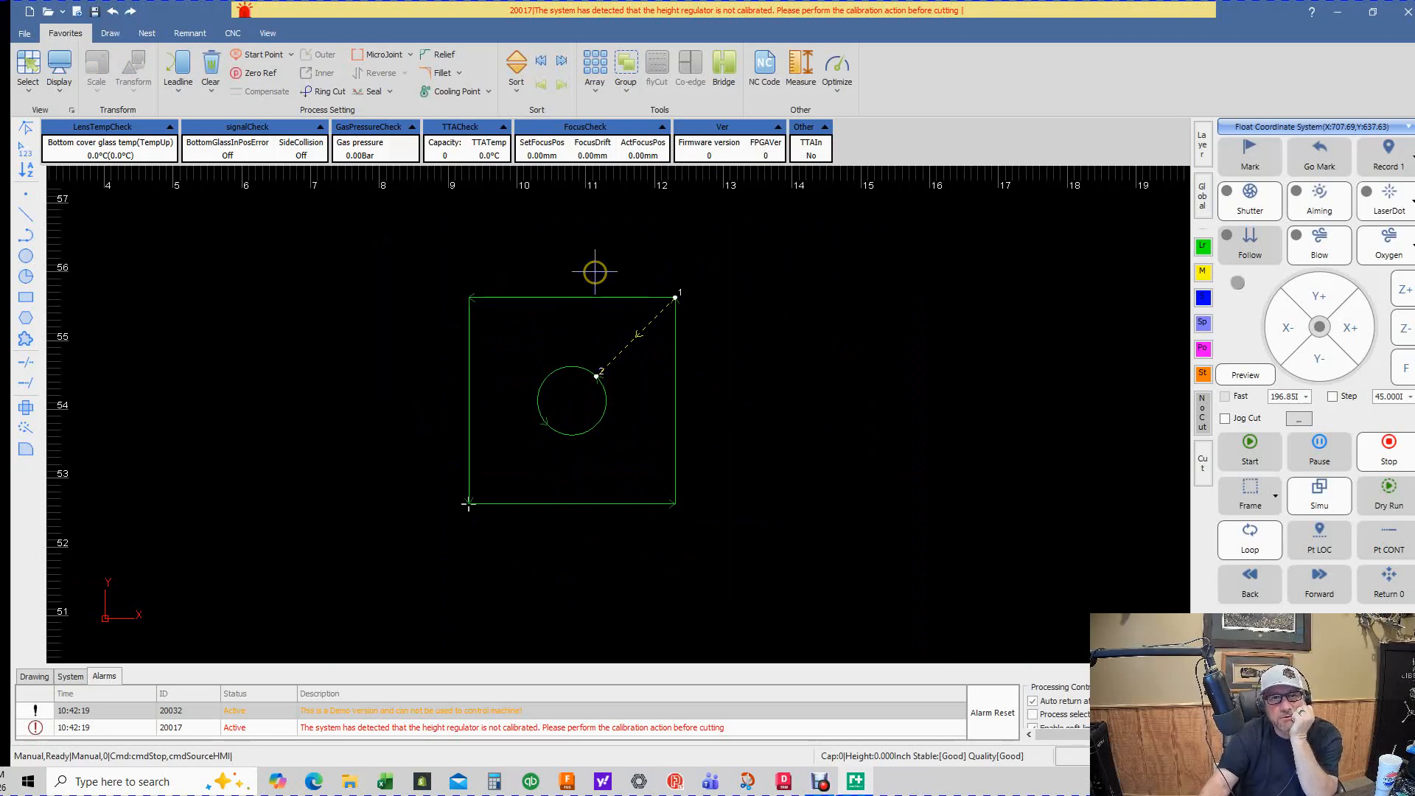
pyautogui.scroll(2, 616, 274)
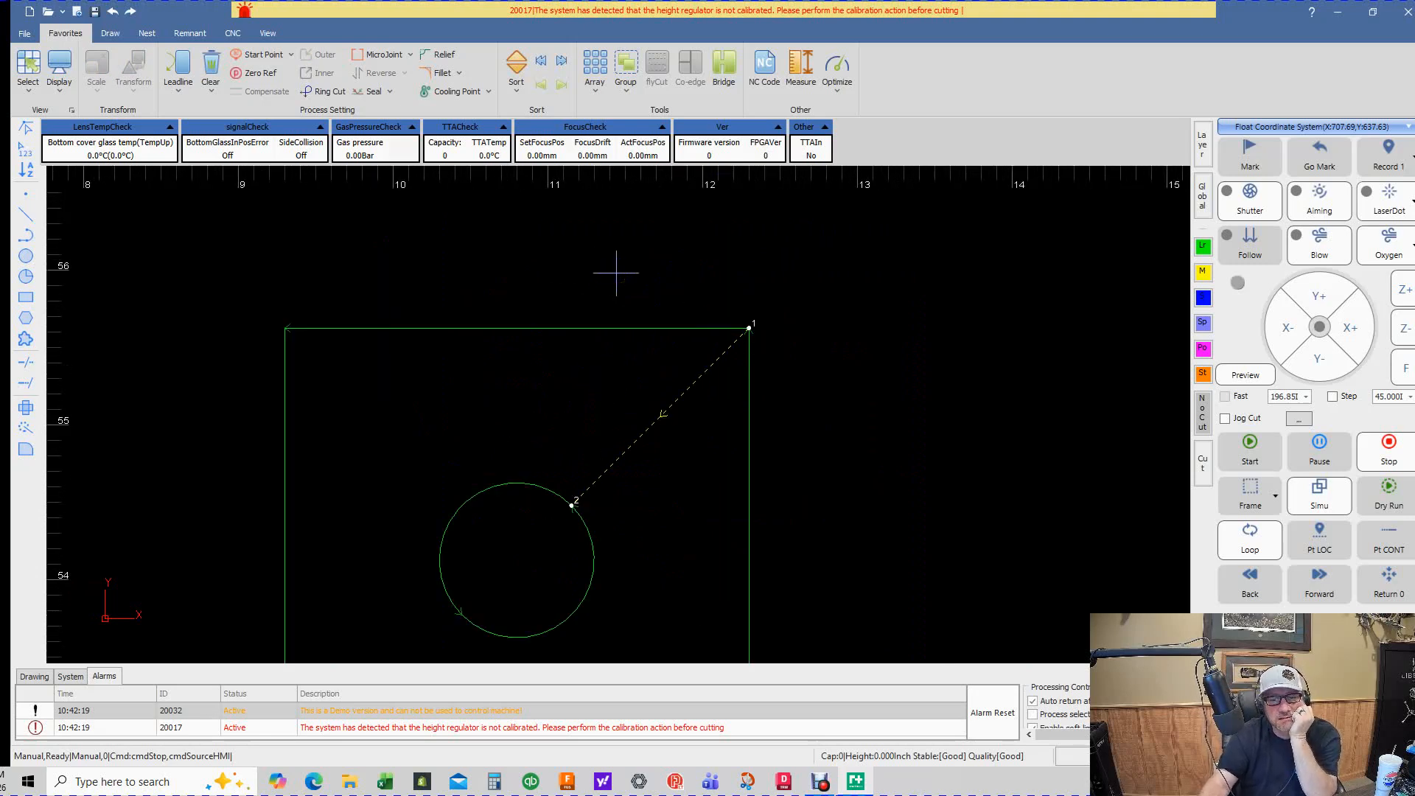
pyautogui.scroll(-2, 615, 272)
pyautogui.click(626, 269)
pyautogui.scroll(1, 607, 262)
pyautogui.moveTo(607, 262); pyautogui.dragTo(590, 231, button='middle')
pyautogui.click(550, 218)
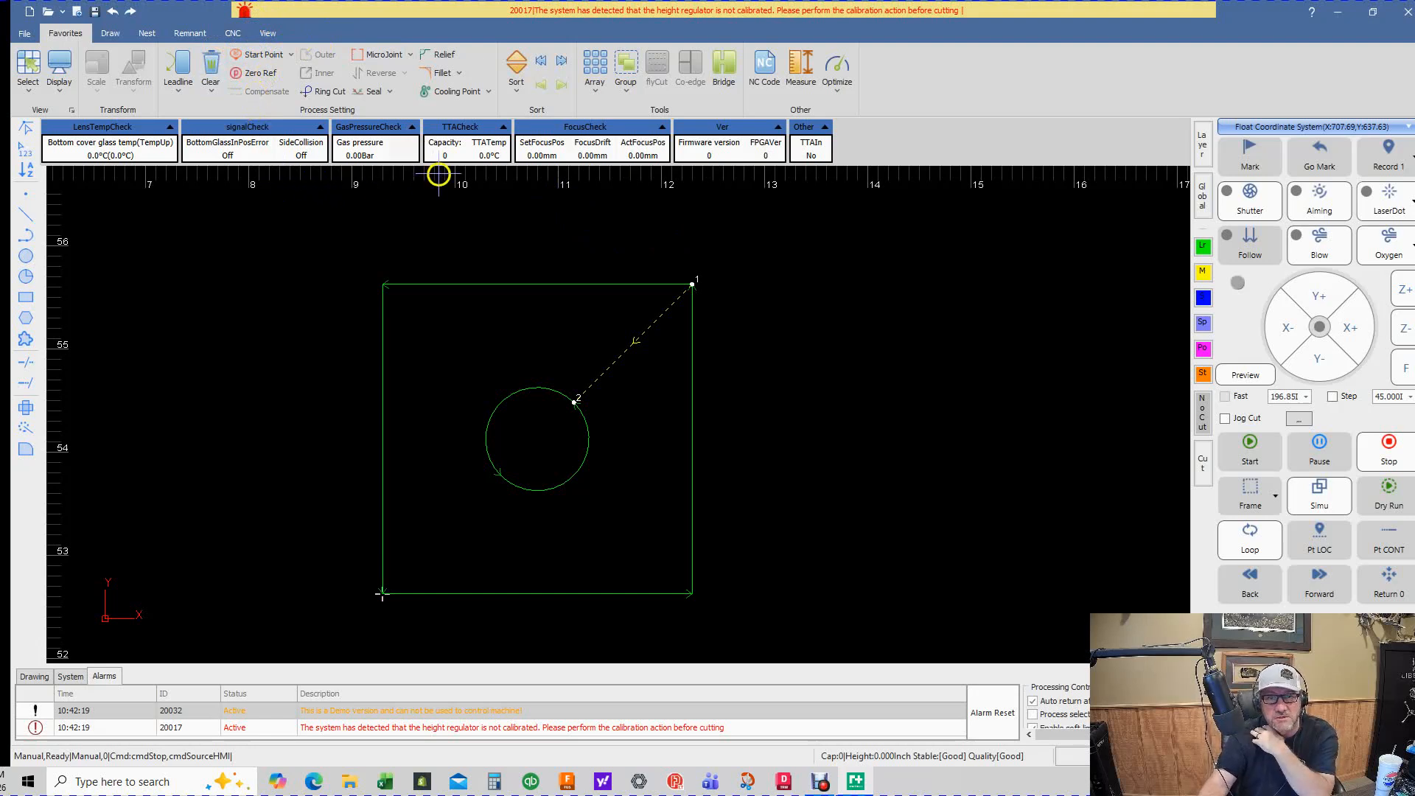
# Step: Review the available sorting methods and apply the Left to Right sort so the inner circle is cut before the square
pyautogui.click(520, 91)
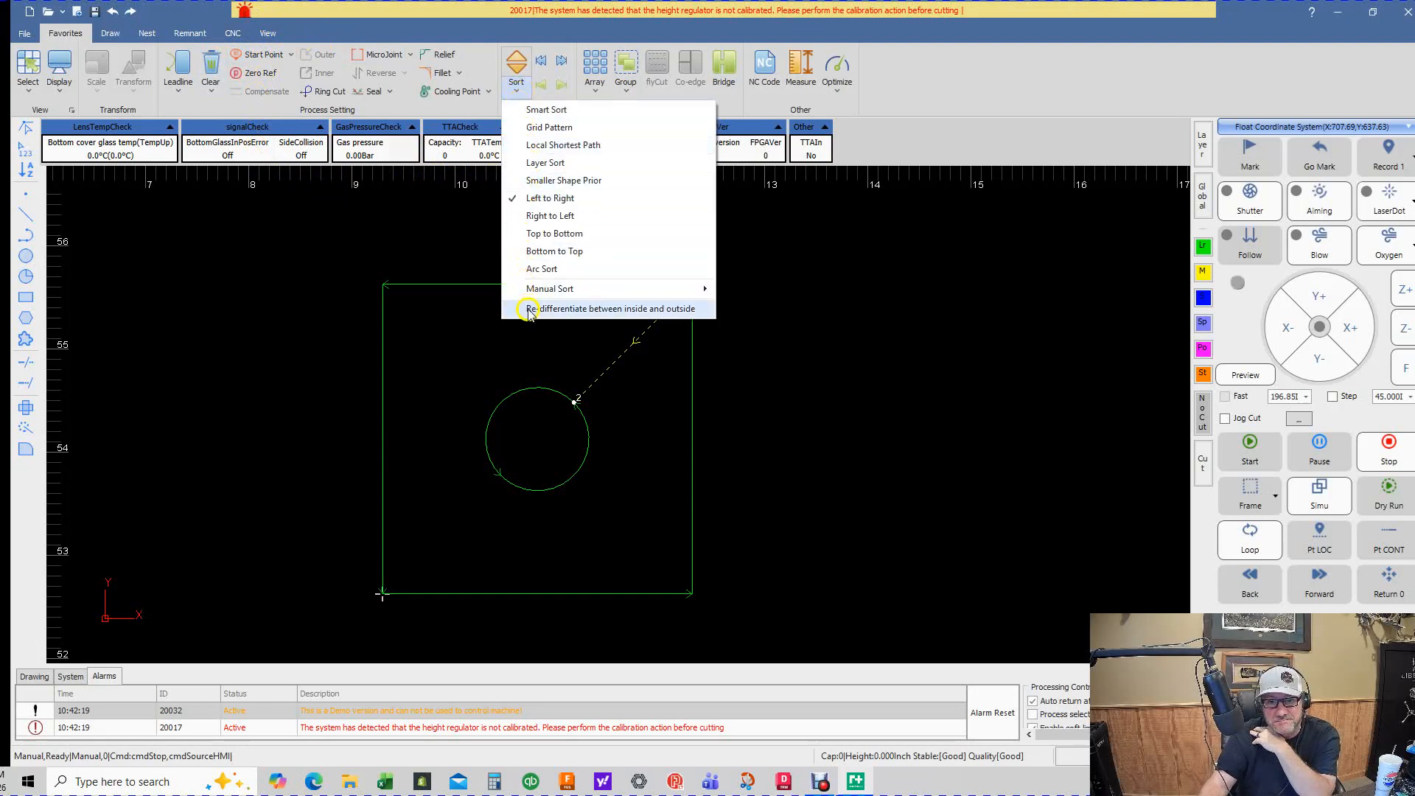
pyautogui.click(476, 224)
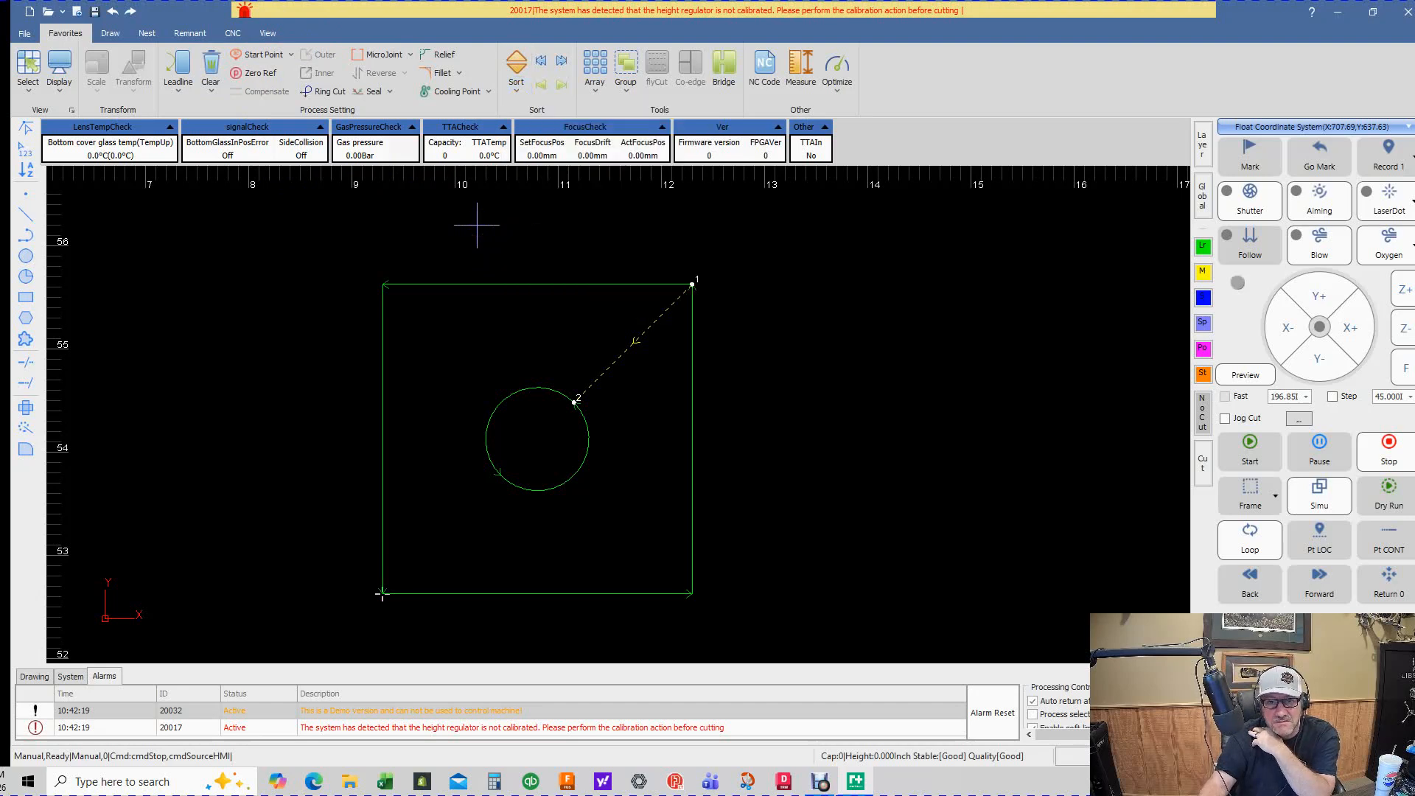
pyautogui.click(515, 63)
pyautogui.scroll(3, 590, 408)
pyautogui.scroll(-3, 590, 405)
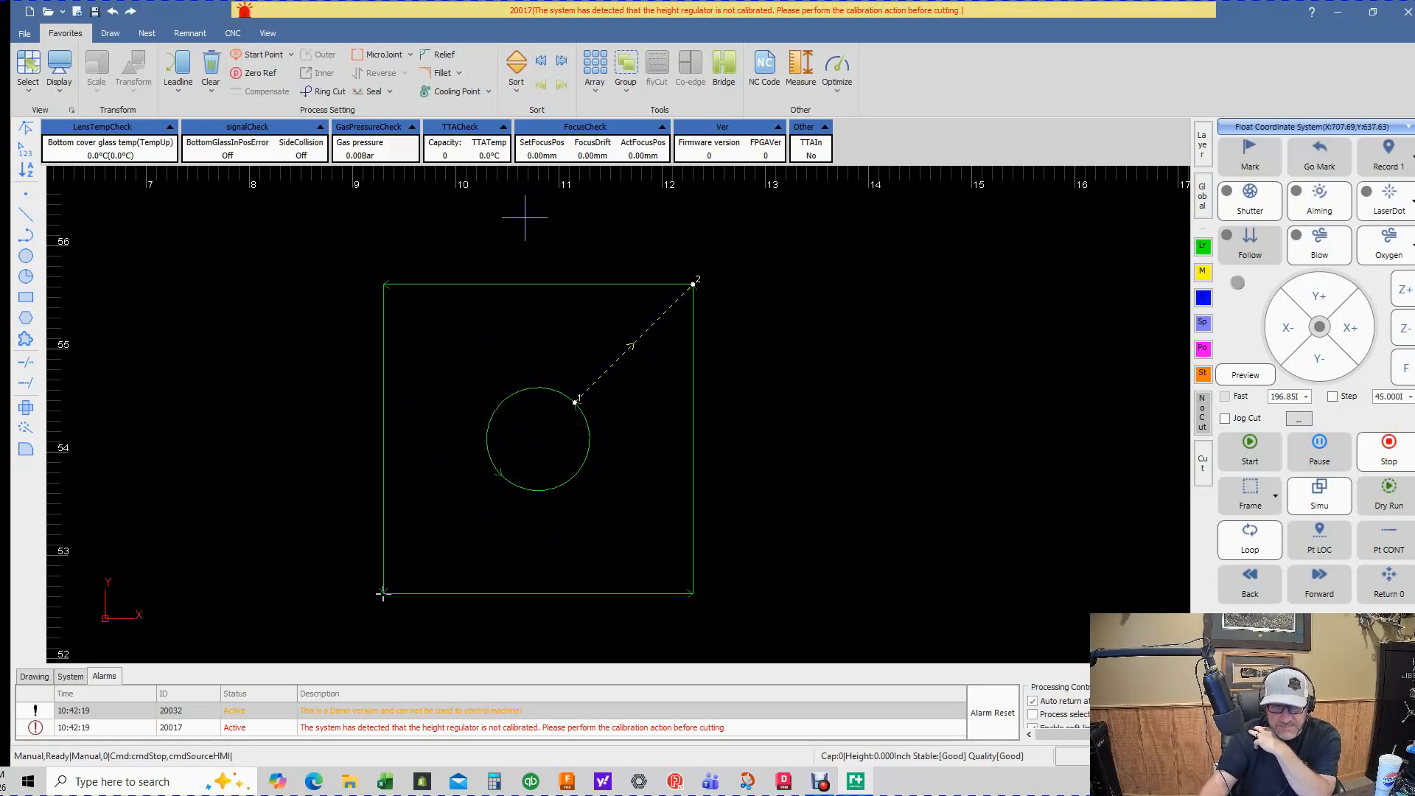
pyautogui.scroll(-2, 516, 225)
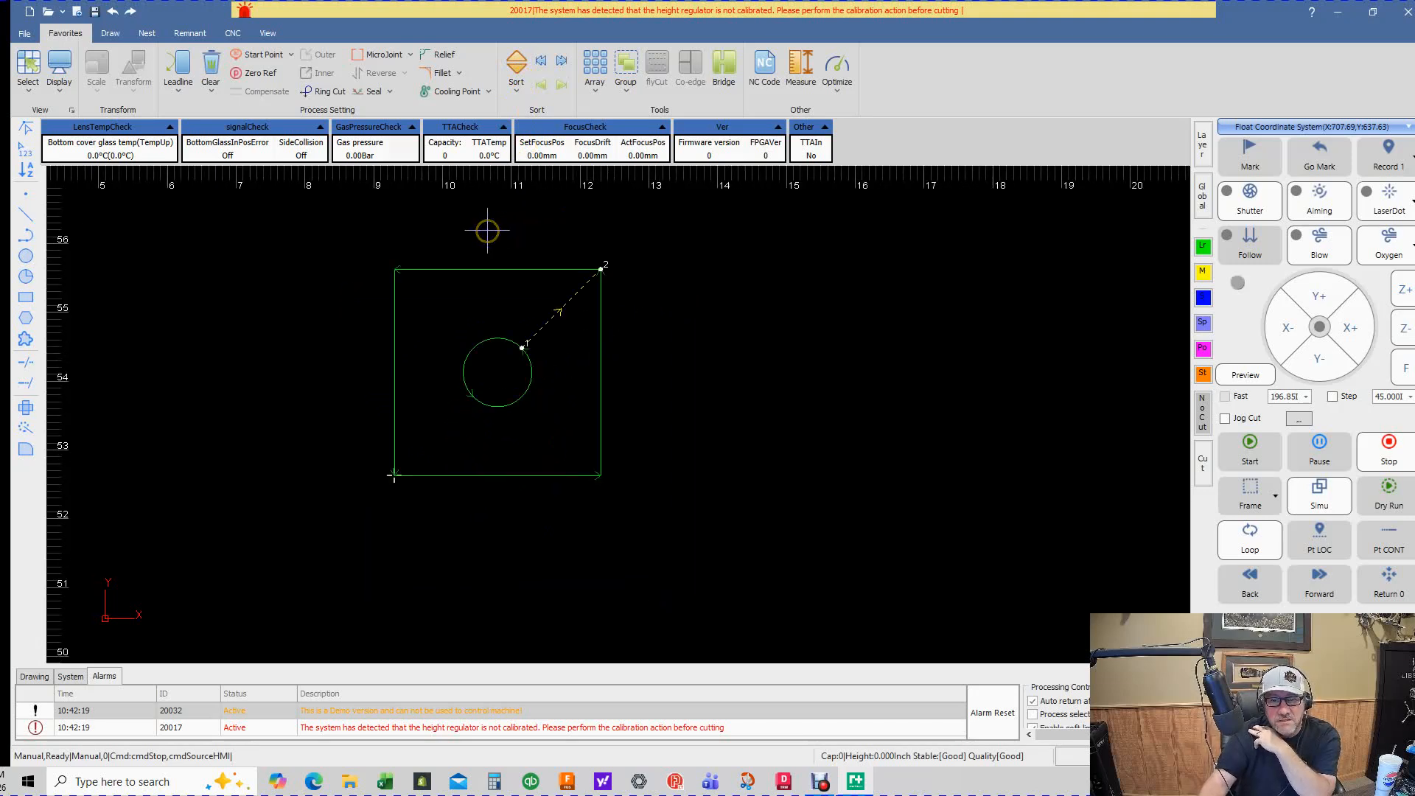
pyautogui.moveTo(487, 230); pyautogui.dragTo(457, 263, button='middle')
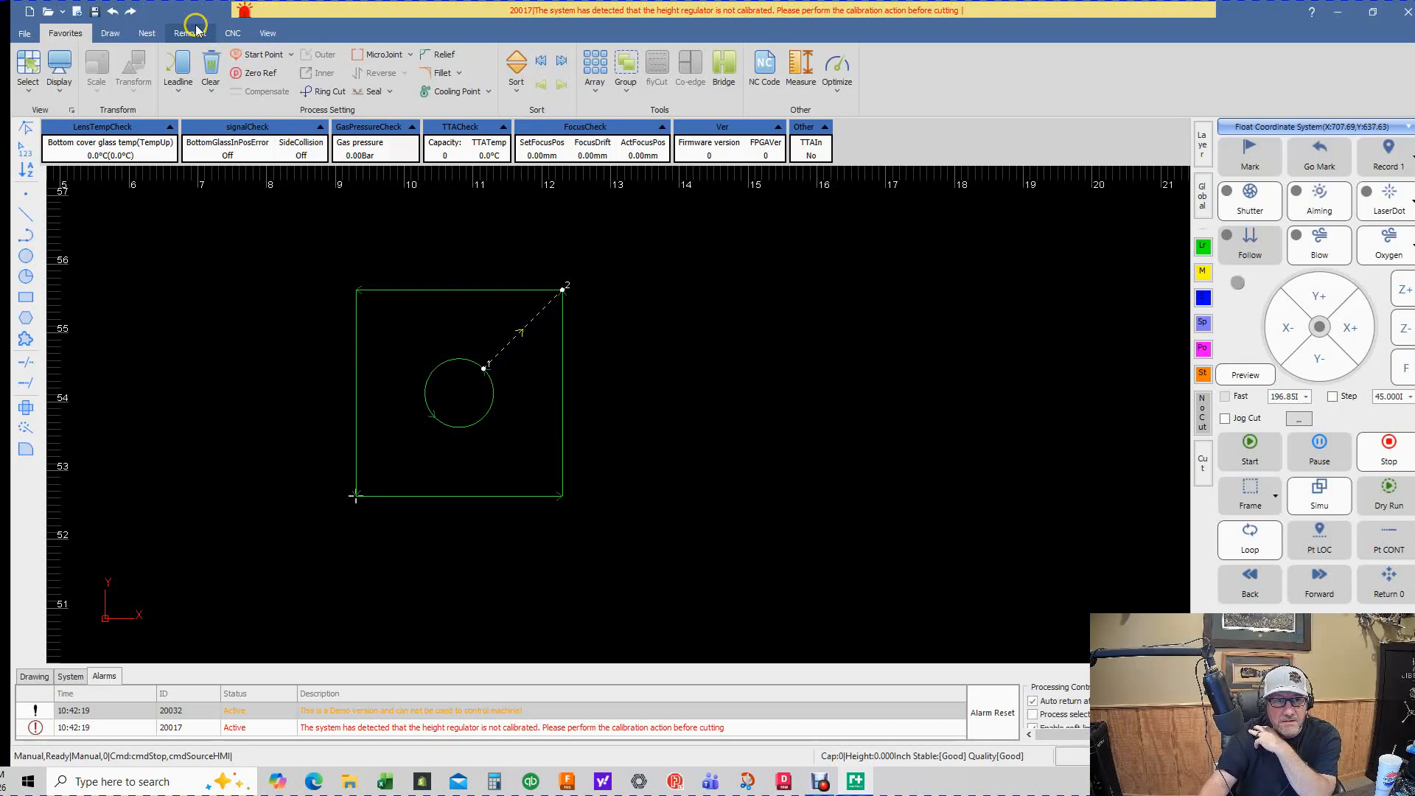
# Step: Add arc ring cuts on the square's outer path, with 0.5 inch outside cut length, 0.2 inch shortest side and 95° maximum angle
pyautogui.click(118, 35)
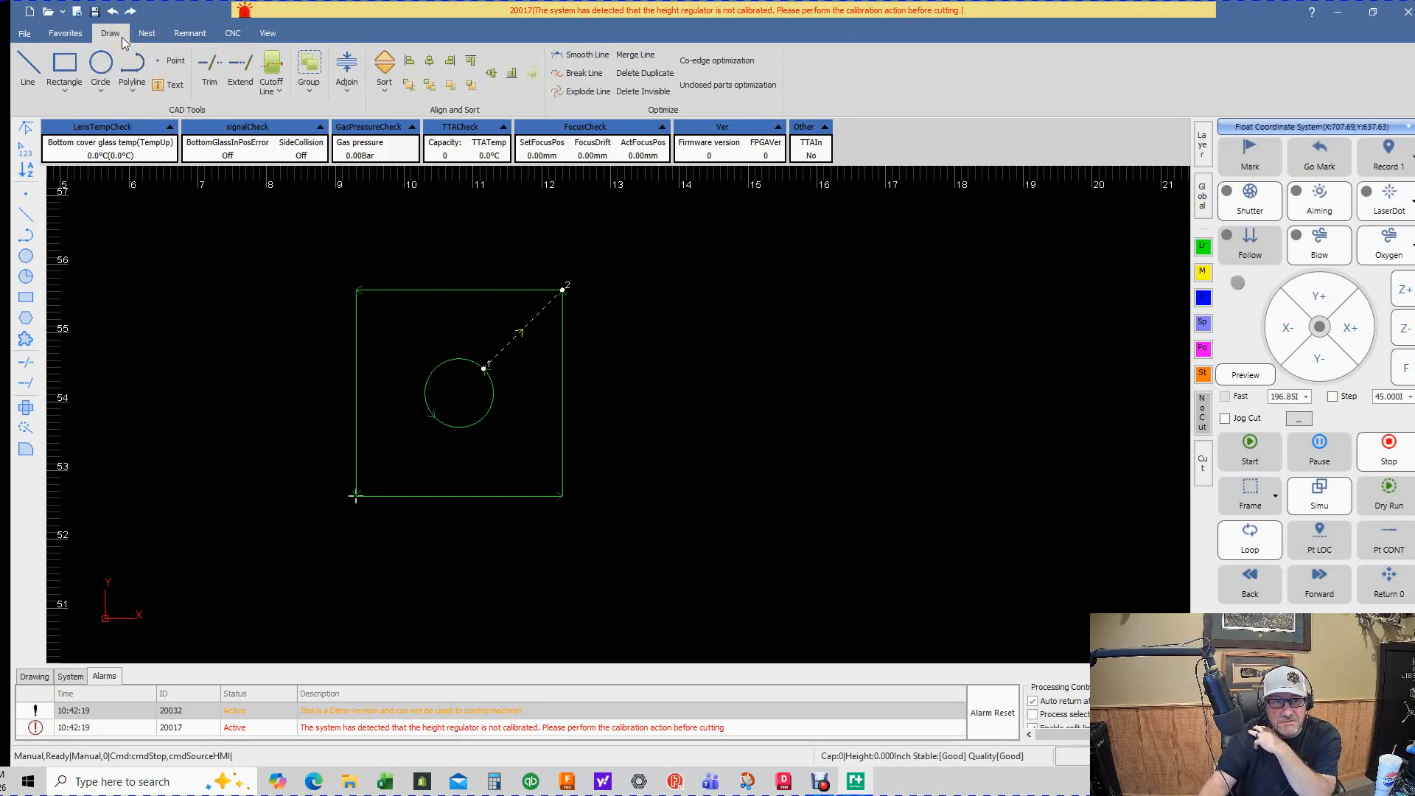
pyautogui.click(70, 34)
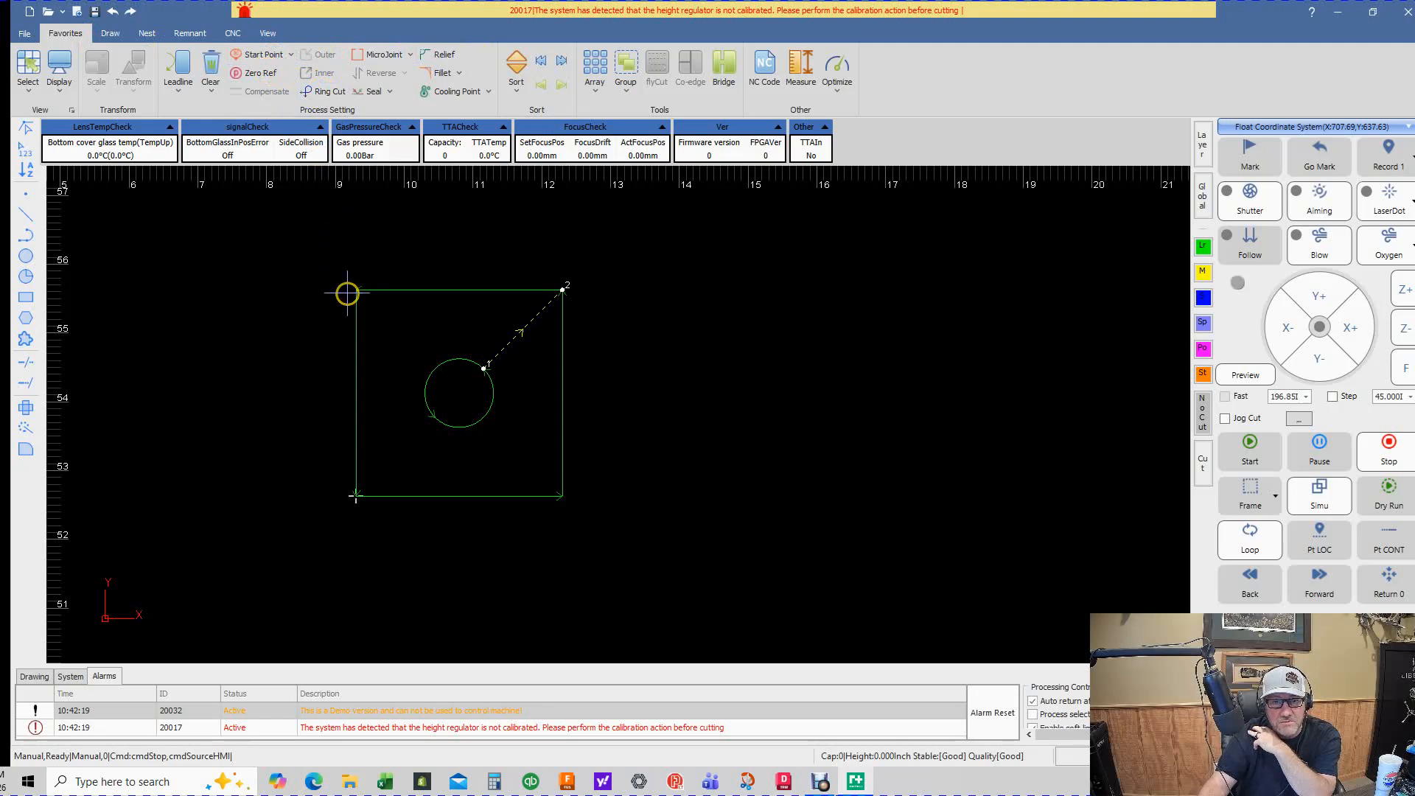
pyautogui.scroll(3, 352, 300)
pyautogui.scroll(-2, 363, 305)
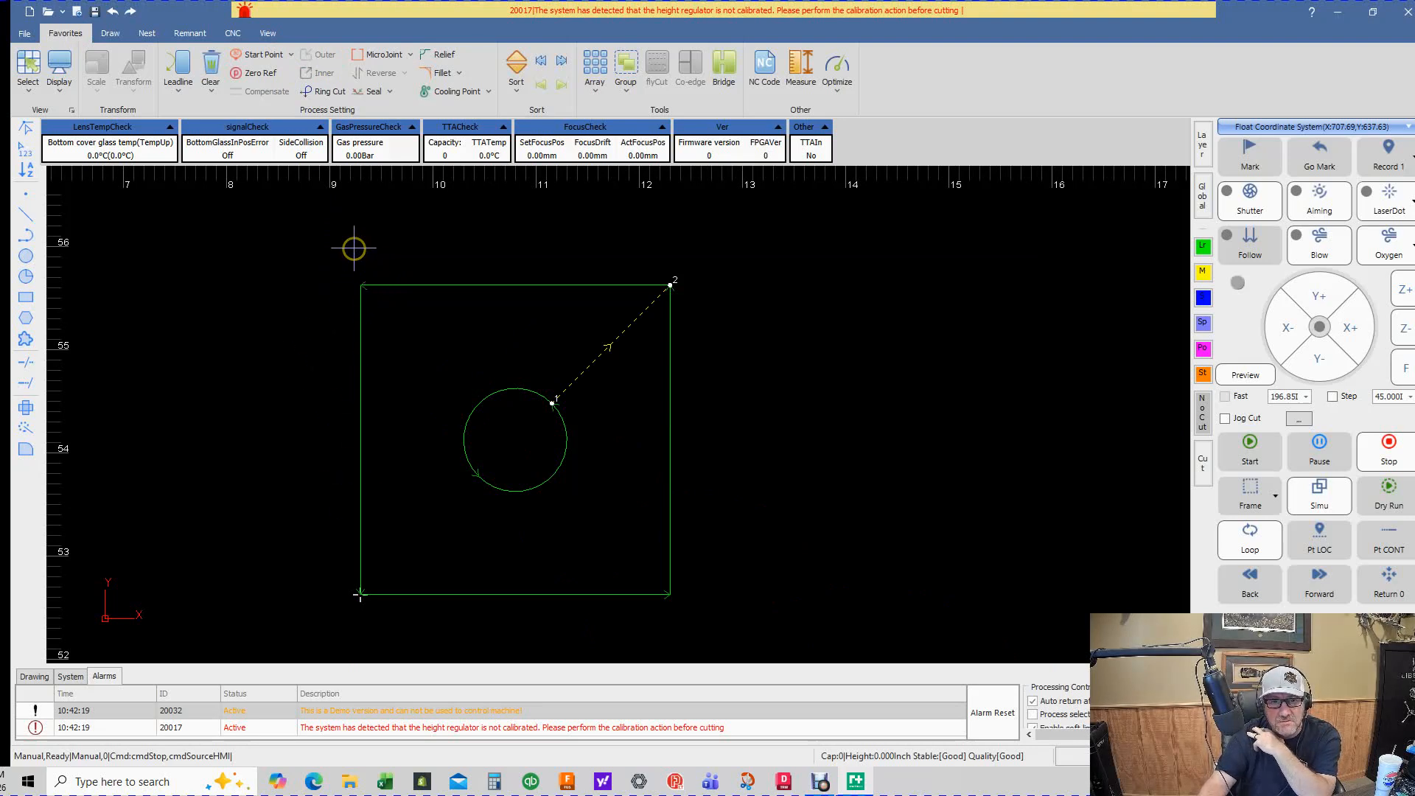
pyautogui.click(391, 286)
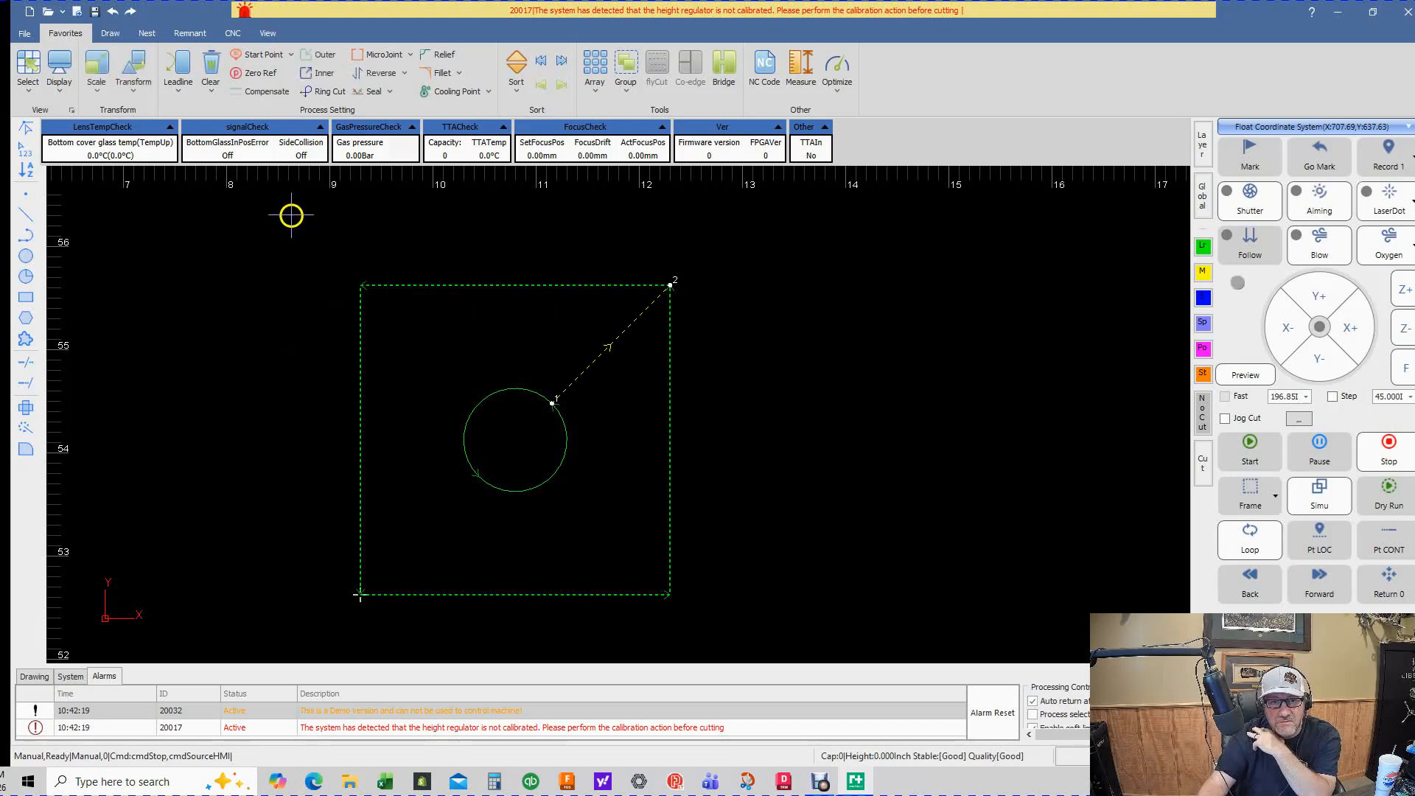
pyautogui.click(314, 92)
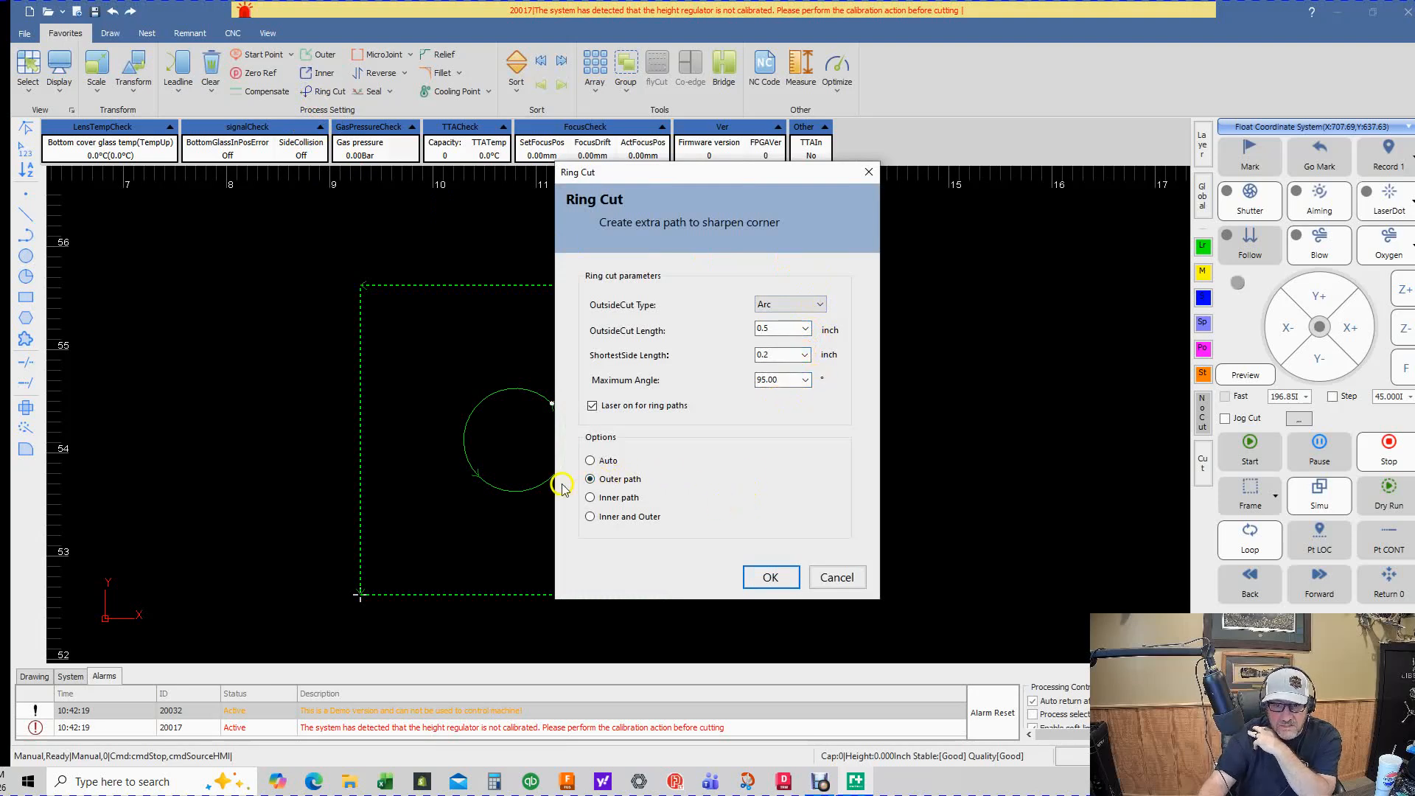
pyautogui.click(766, 577)
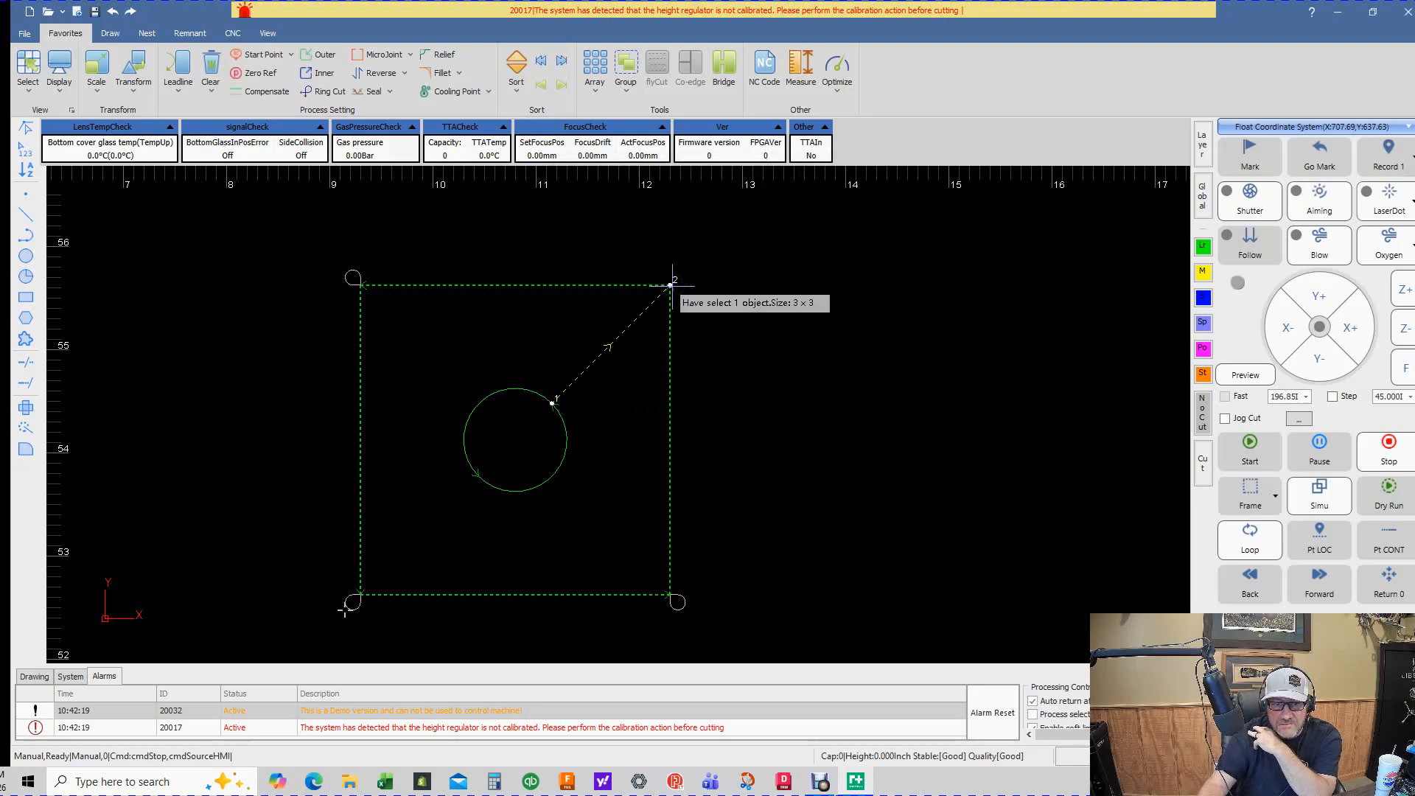
# Step: Inspect the ring cut loops at the square's corners up close
pyautogui.scroll(3, 671, 285)
pyautogui.scroll(-3, 671, 285)
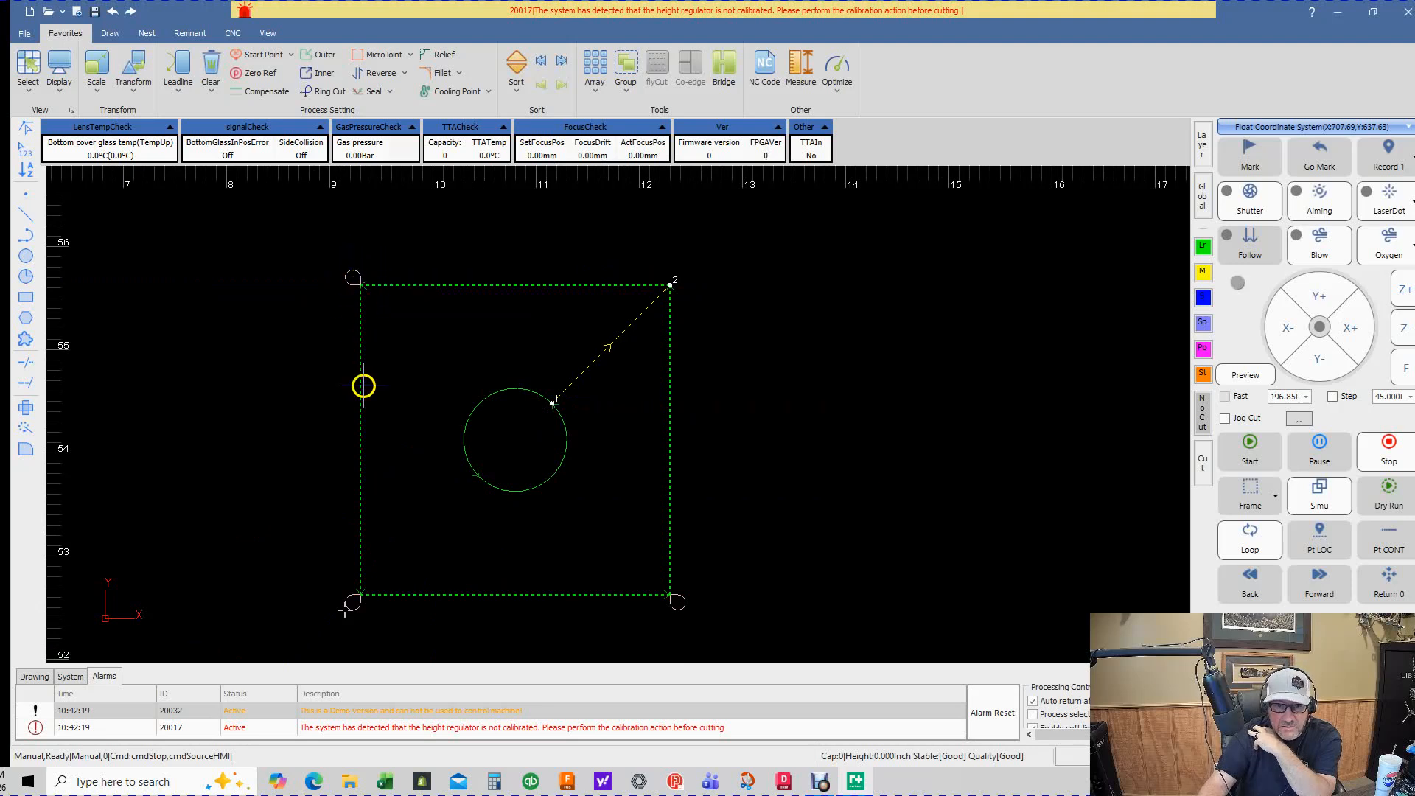
pyautogui.scroll(3, 363, 292)
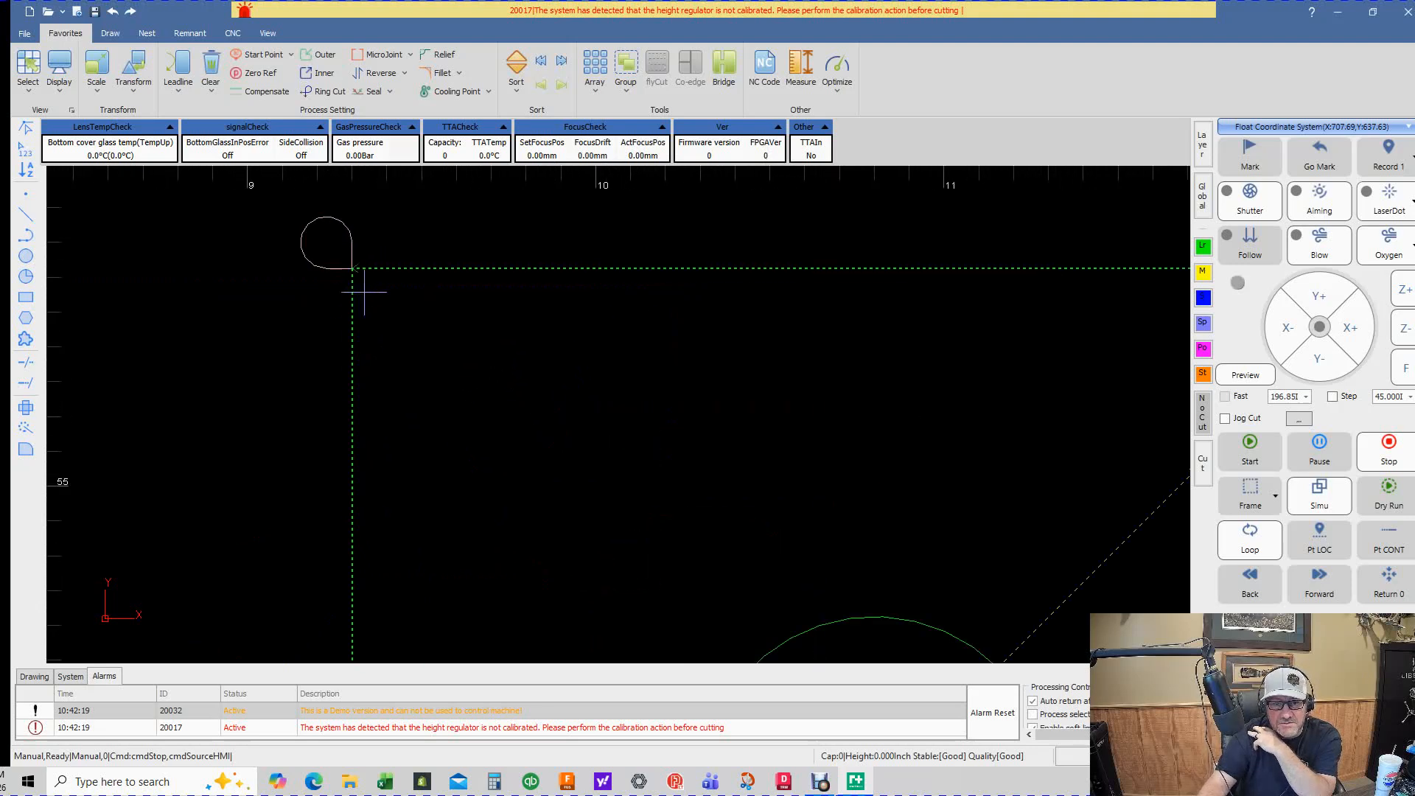
pyautogui.scroll(2, 361, 269)
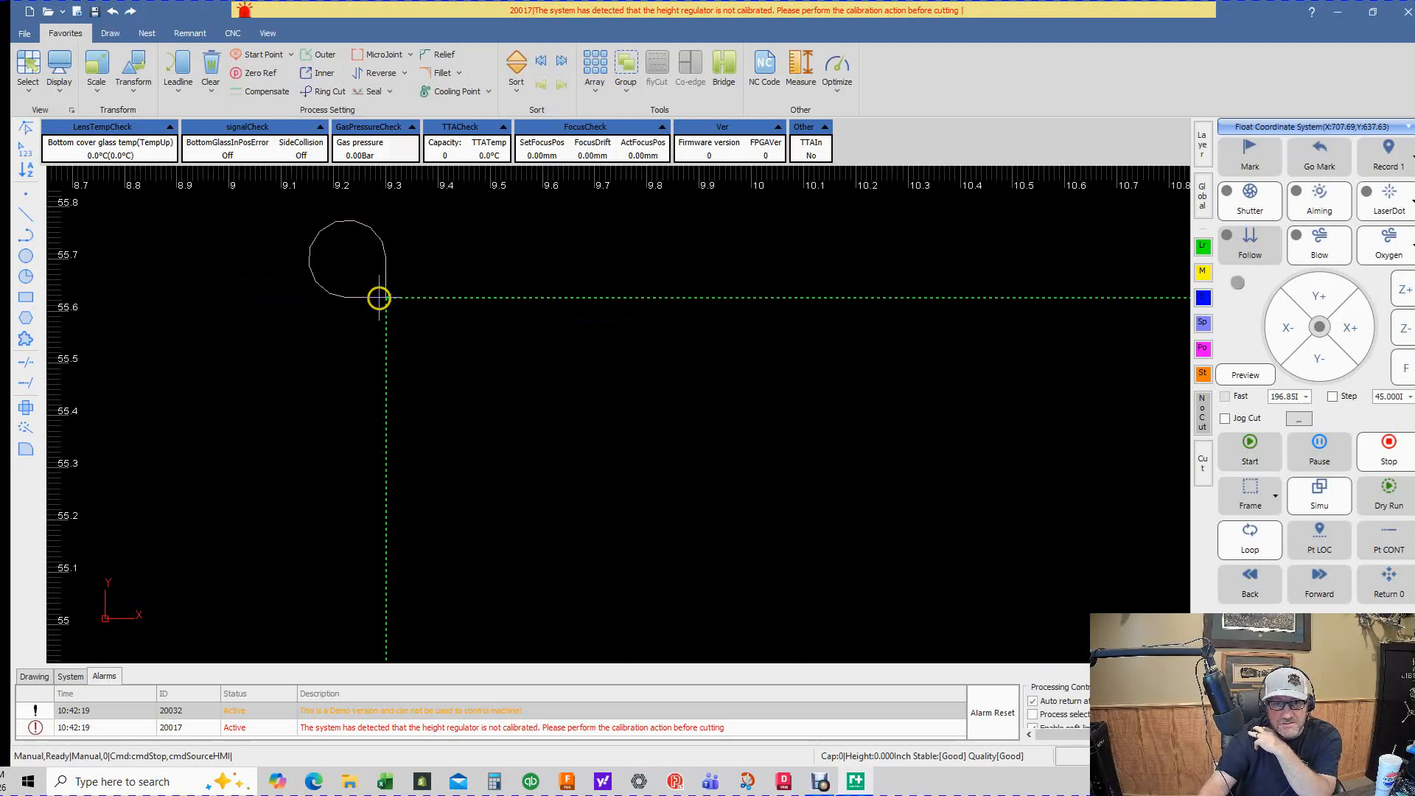
pyautogui.scroll(-5, 379, 298)
pyautogui.moveTo(465, 272); pyautogui.dragTo(432, 253, button='middle')
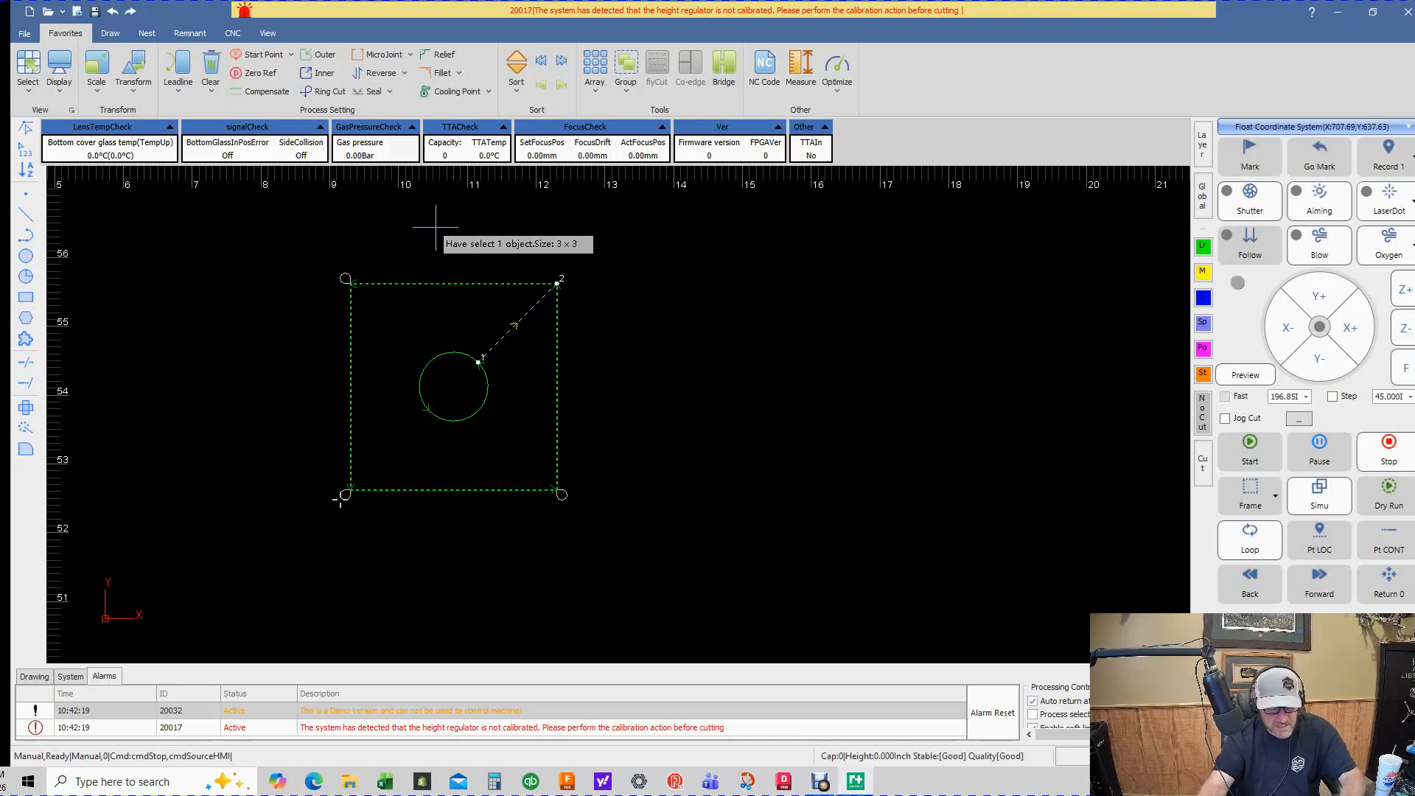
# Step: Undo the ring cuts on the square's corners
pyautogui.hotkey('ctrl', 'z')
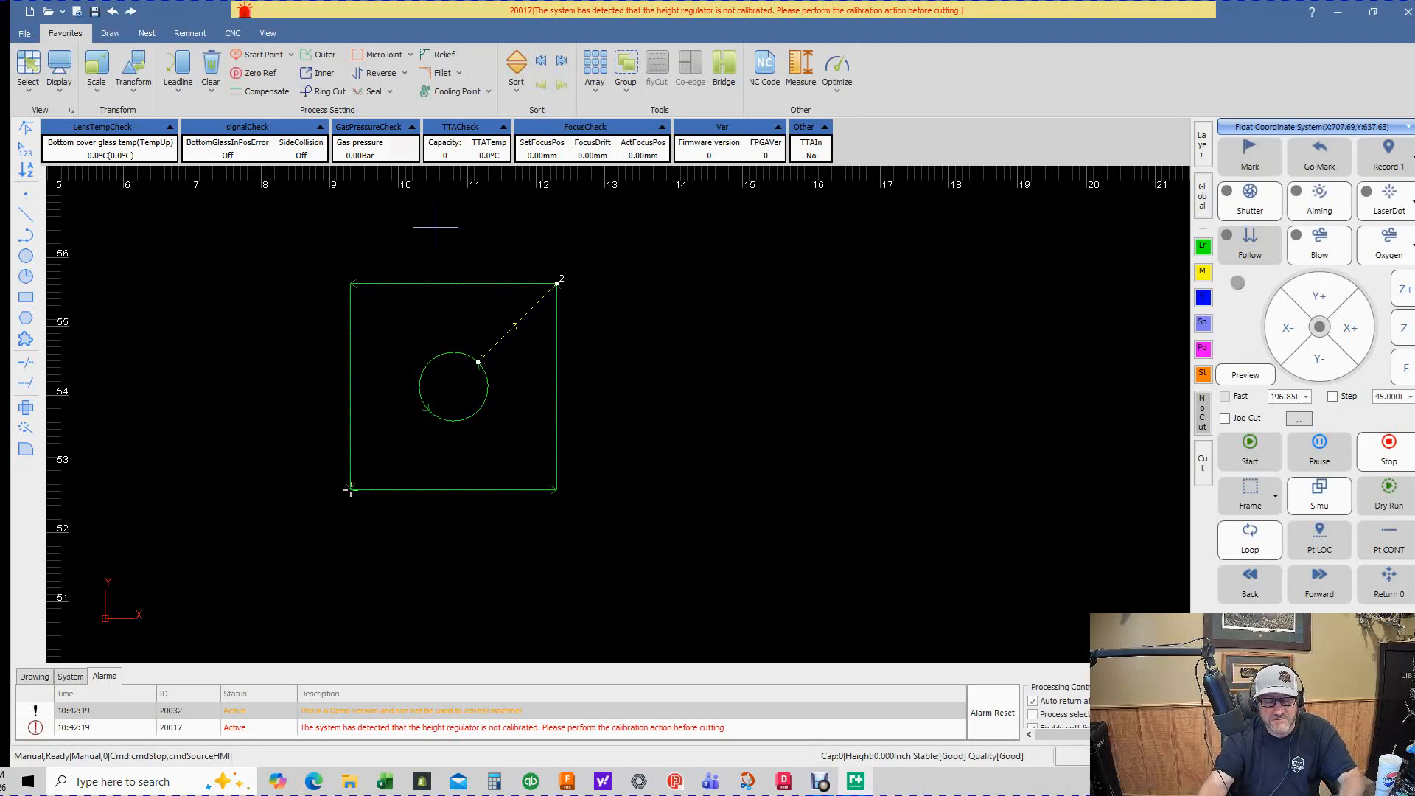
pyautogui.scroll(2, 350, 280)
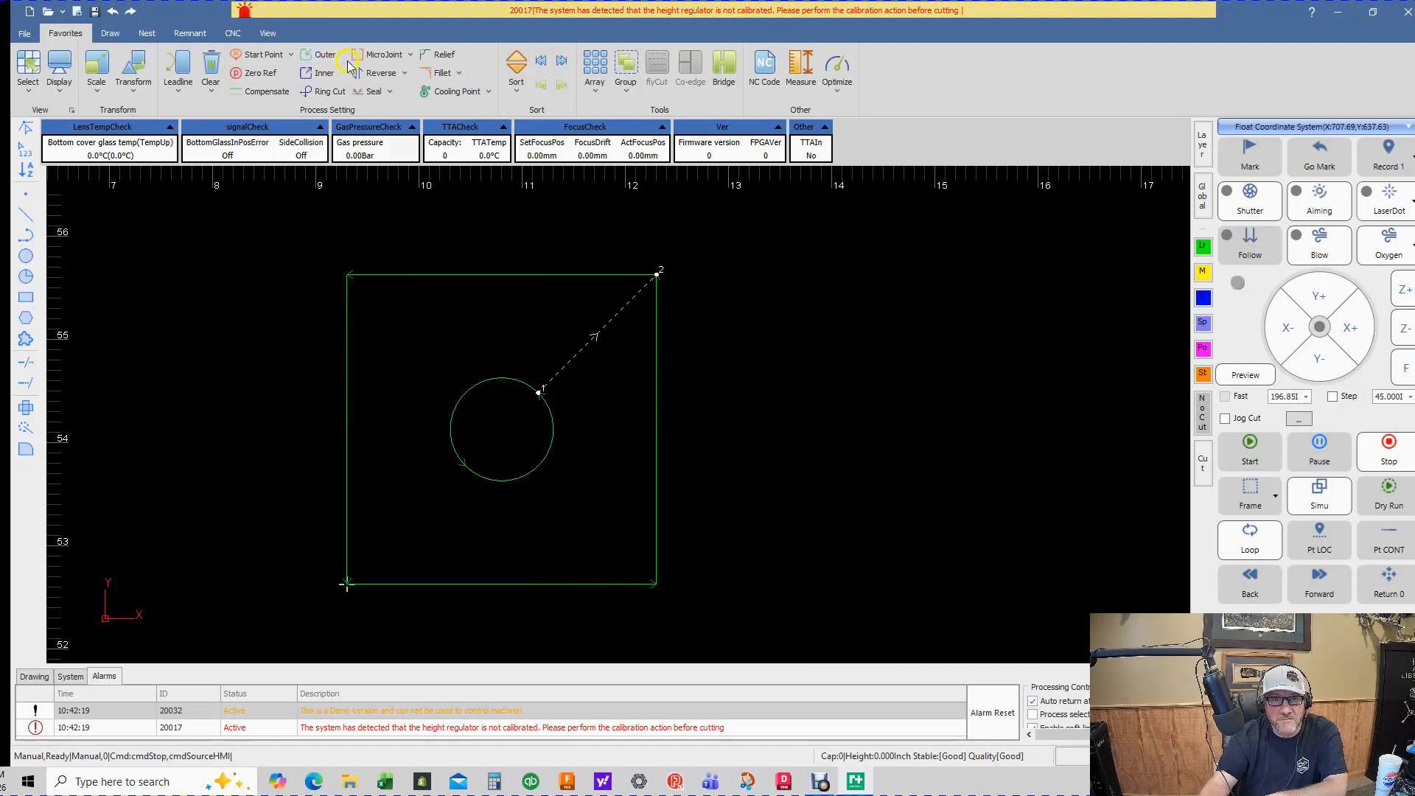
# Step: Try to fillet the selected square's corners with the outer fillet type and a 0.25 inch radius
pyautogui.click(439, 74)
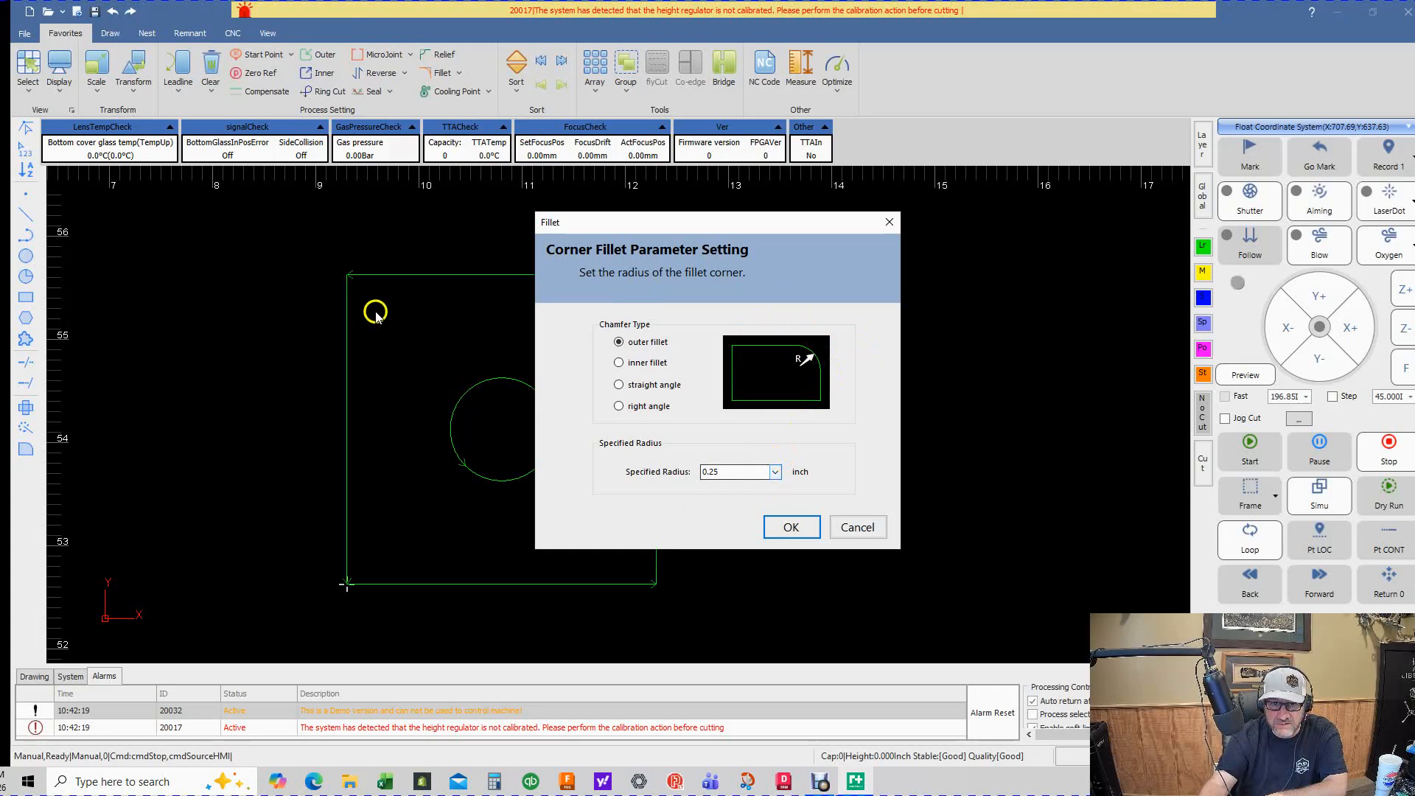
pyautogui.click(855, 527)
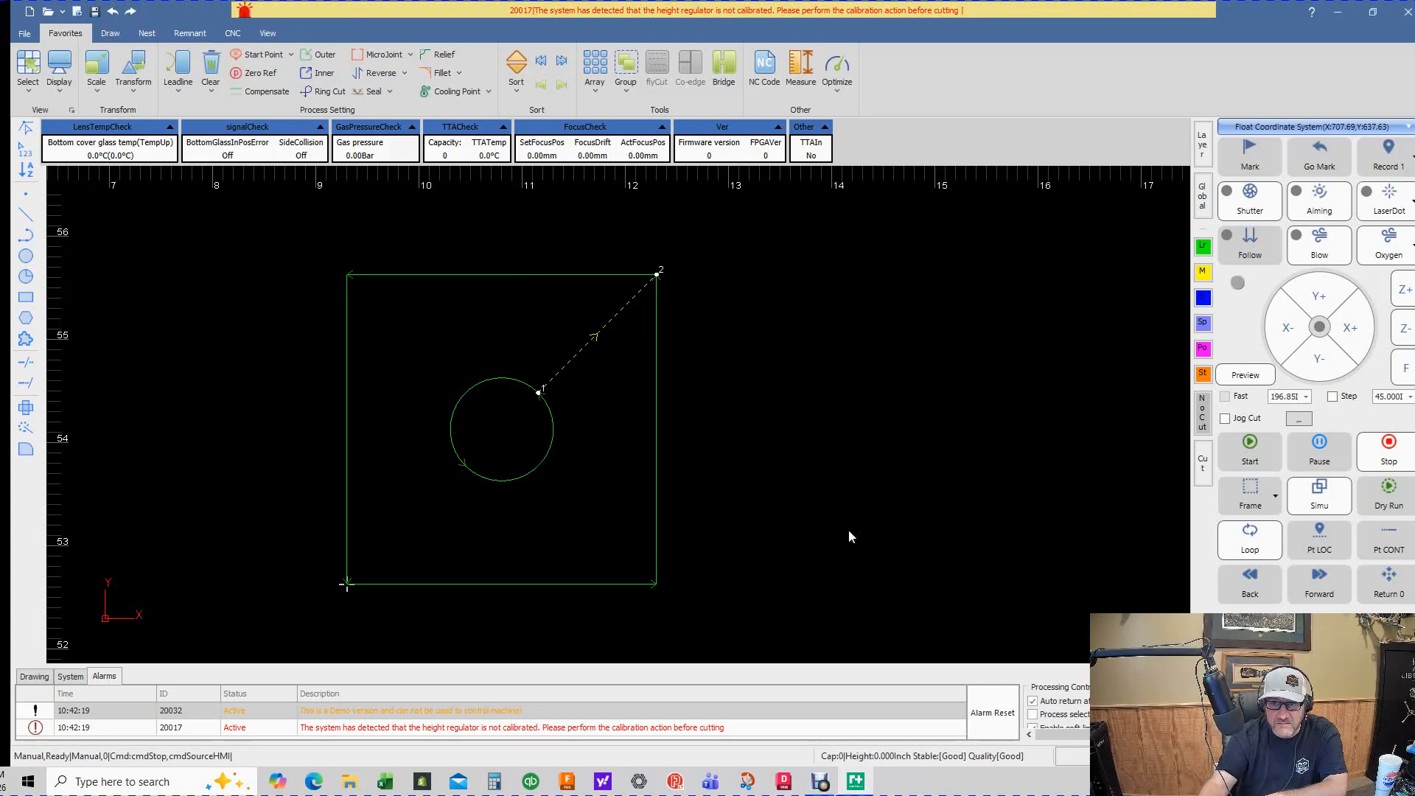
pyautogui.click(508, 275)
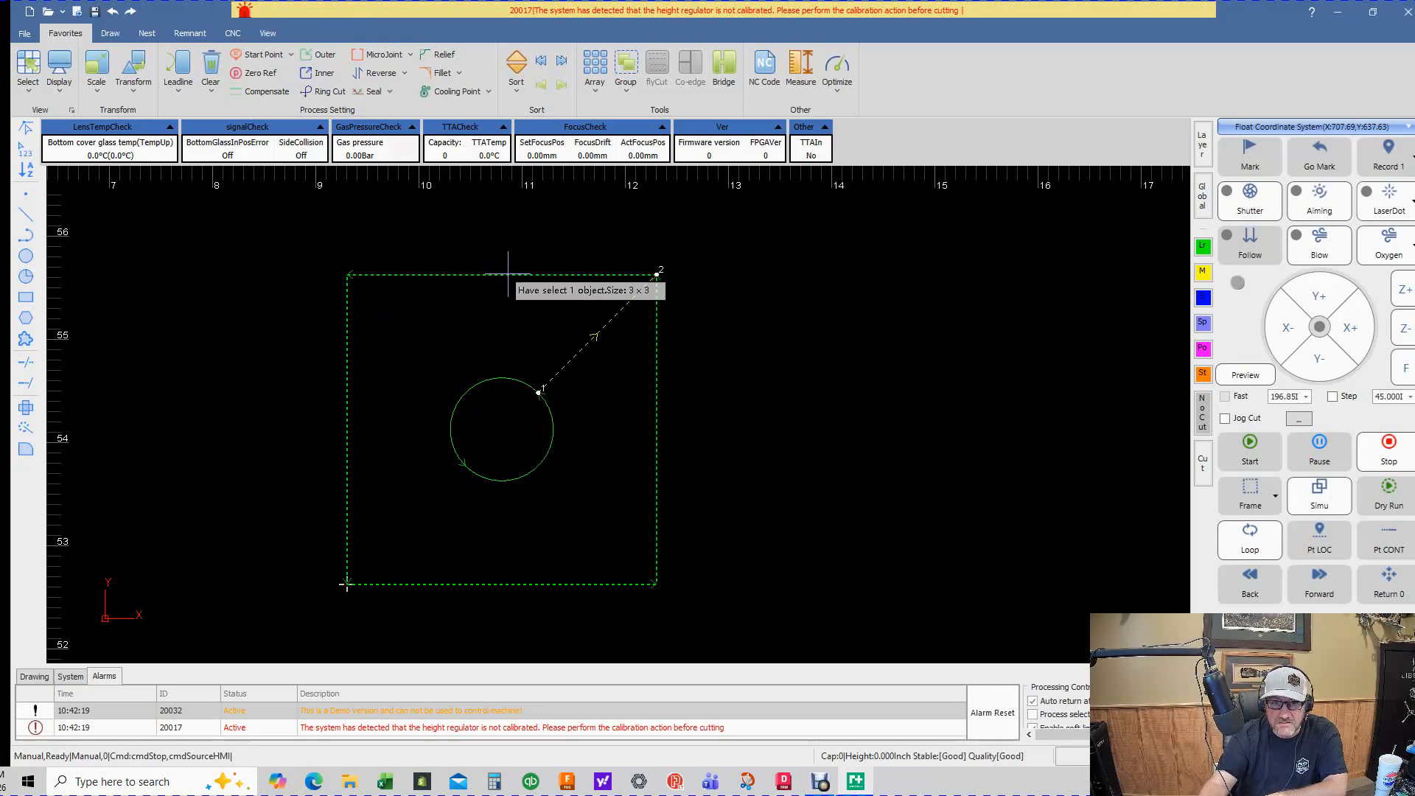
pyautogui.click(440, 74)
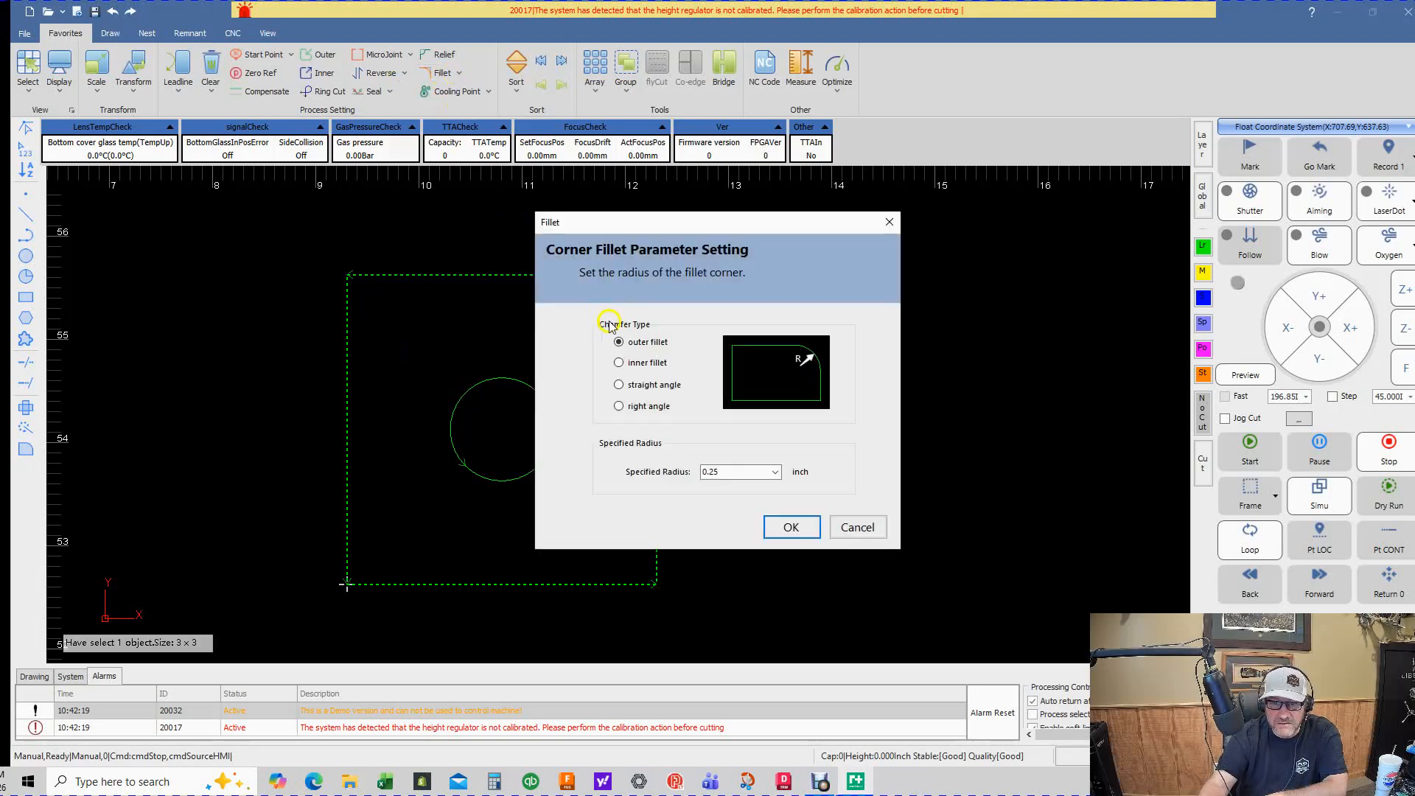
pyautogui.click(717, 473)
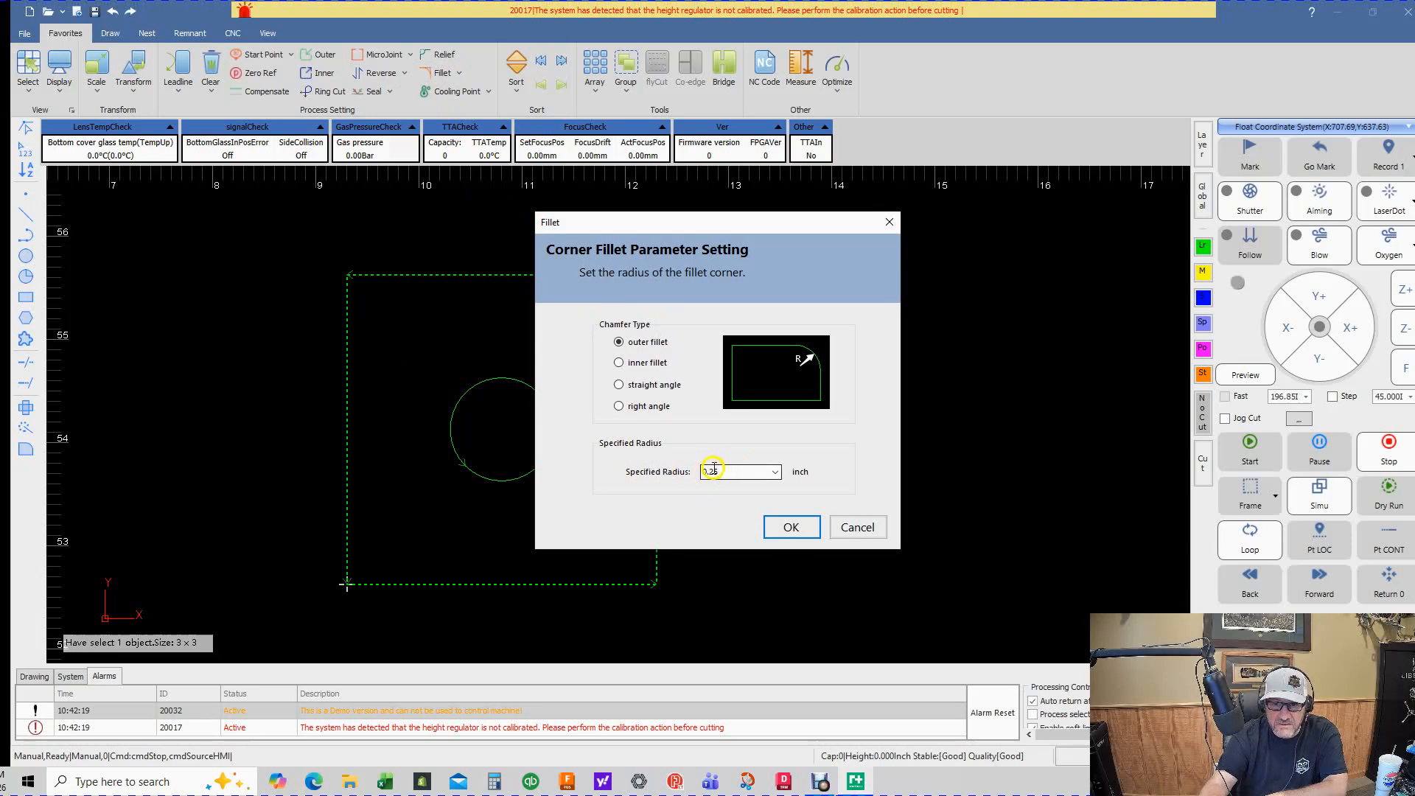
pyautogui.click(790, 528)
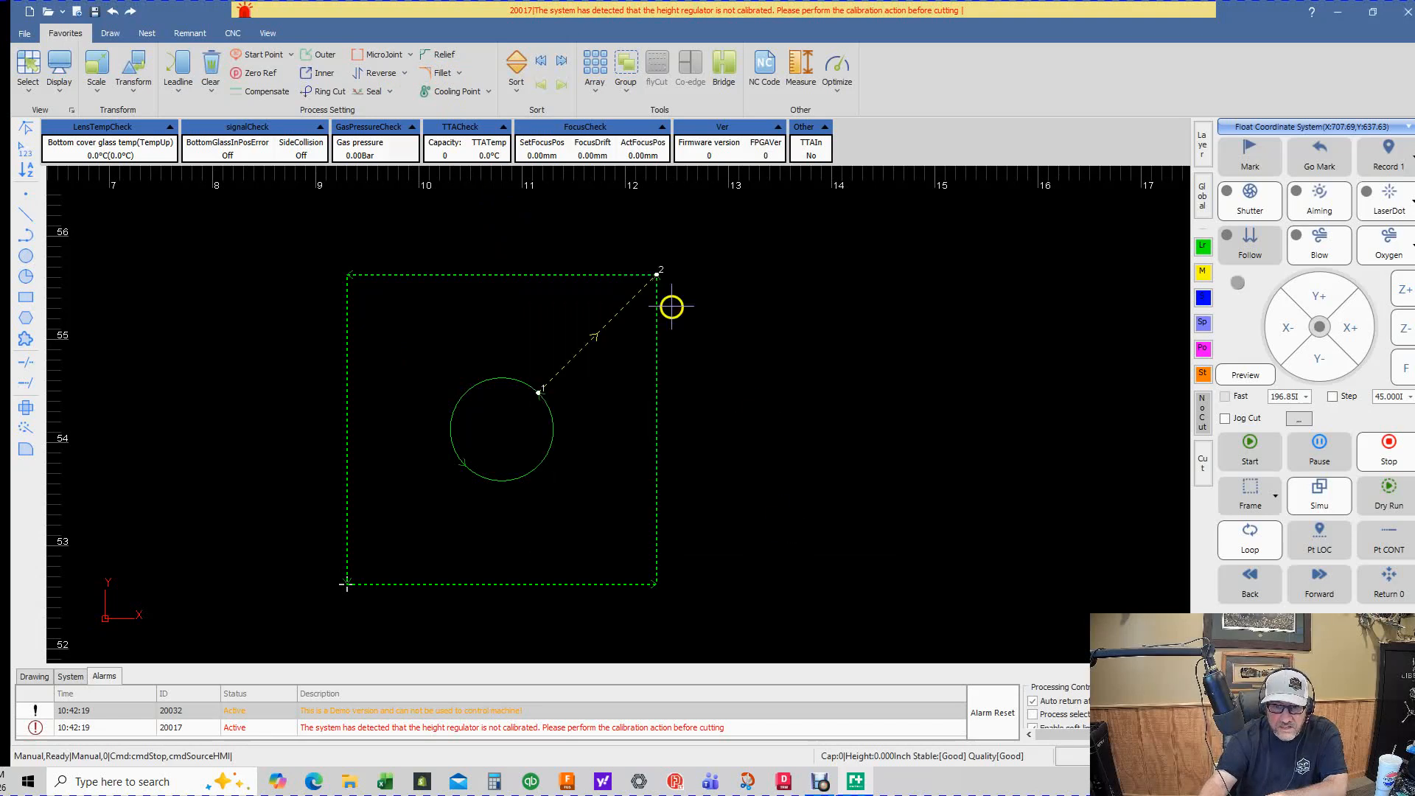
pyautogui.scroll(5, 685, 300)
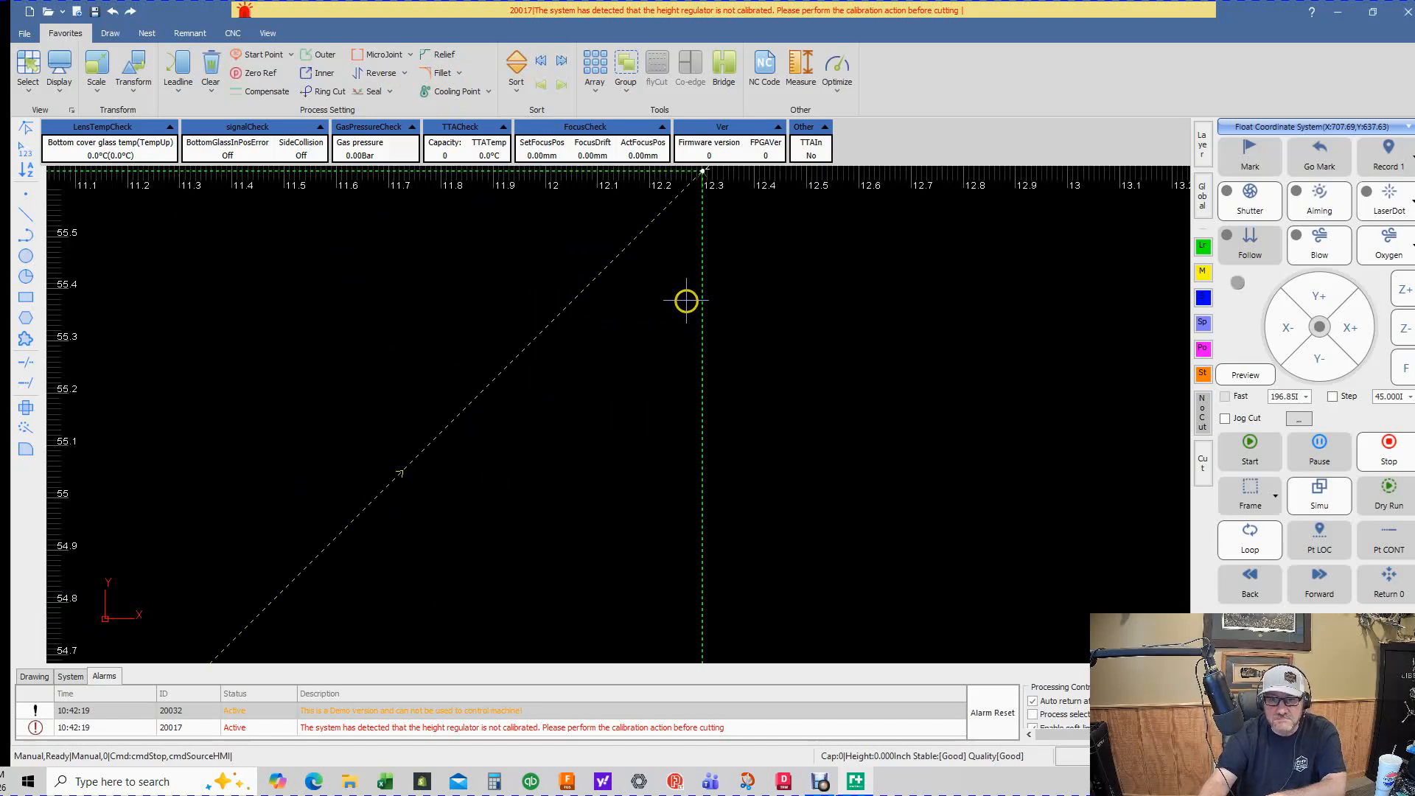
pyautogui.scroll(3, 688, 361)
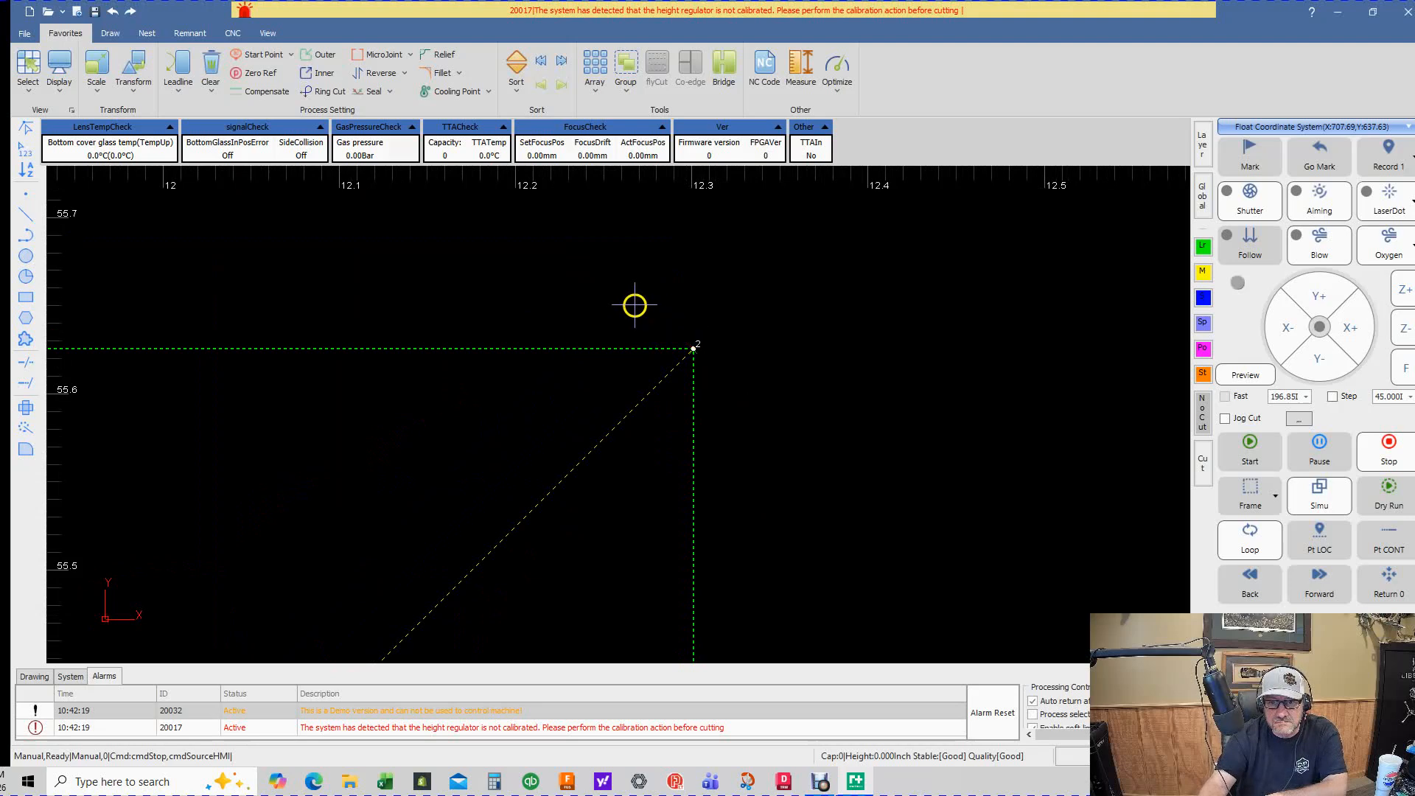
pyautogui.press('Escape')
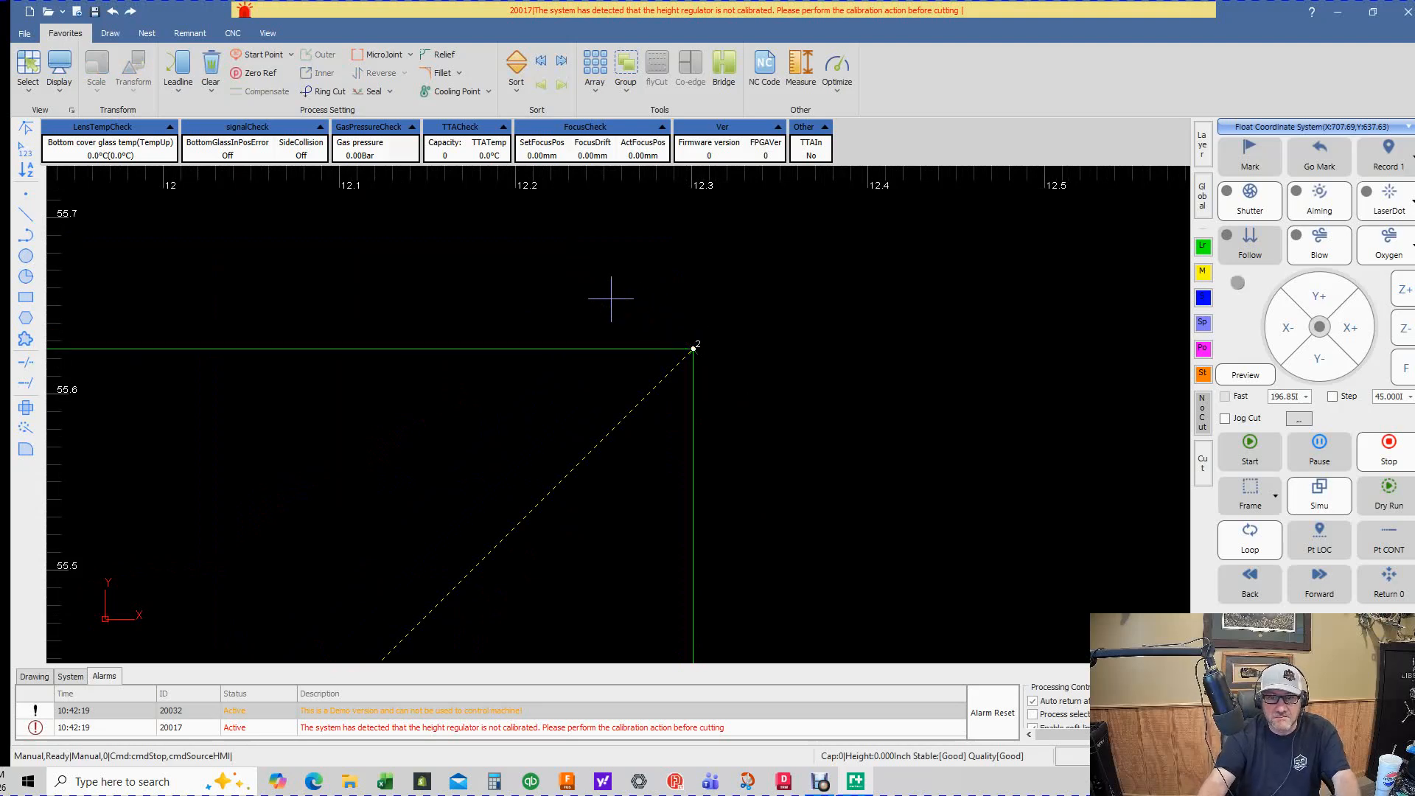
# Step: Reselect the square and try the Fillet command again with the same corner settings
pyautogui.scroll(-2, 611, 299)
pyautogui.click(605, 331)
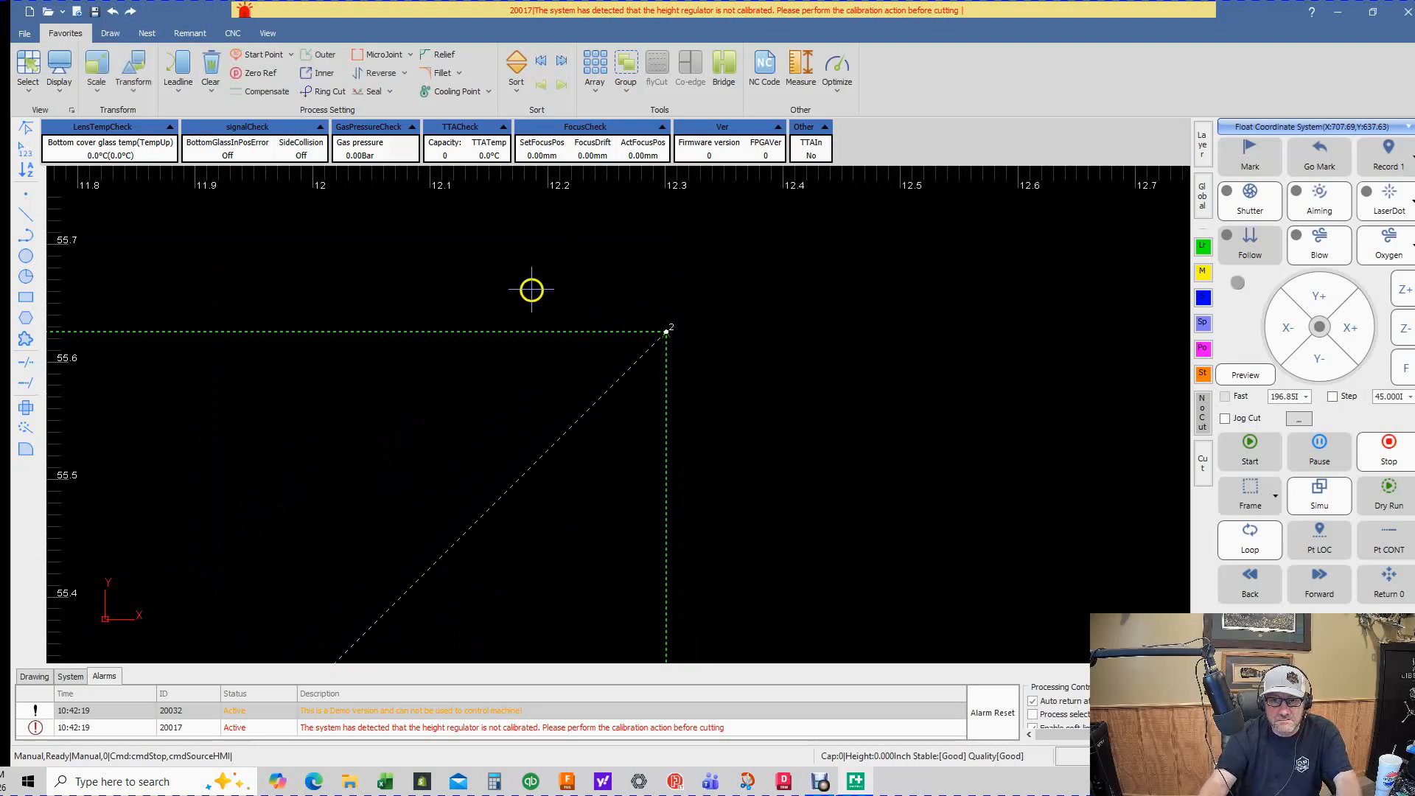
pyautogui.click(451, 74)
pyautogui.click(778, 528)
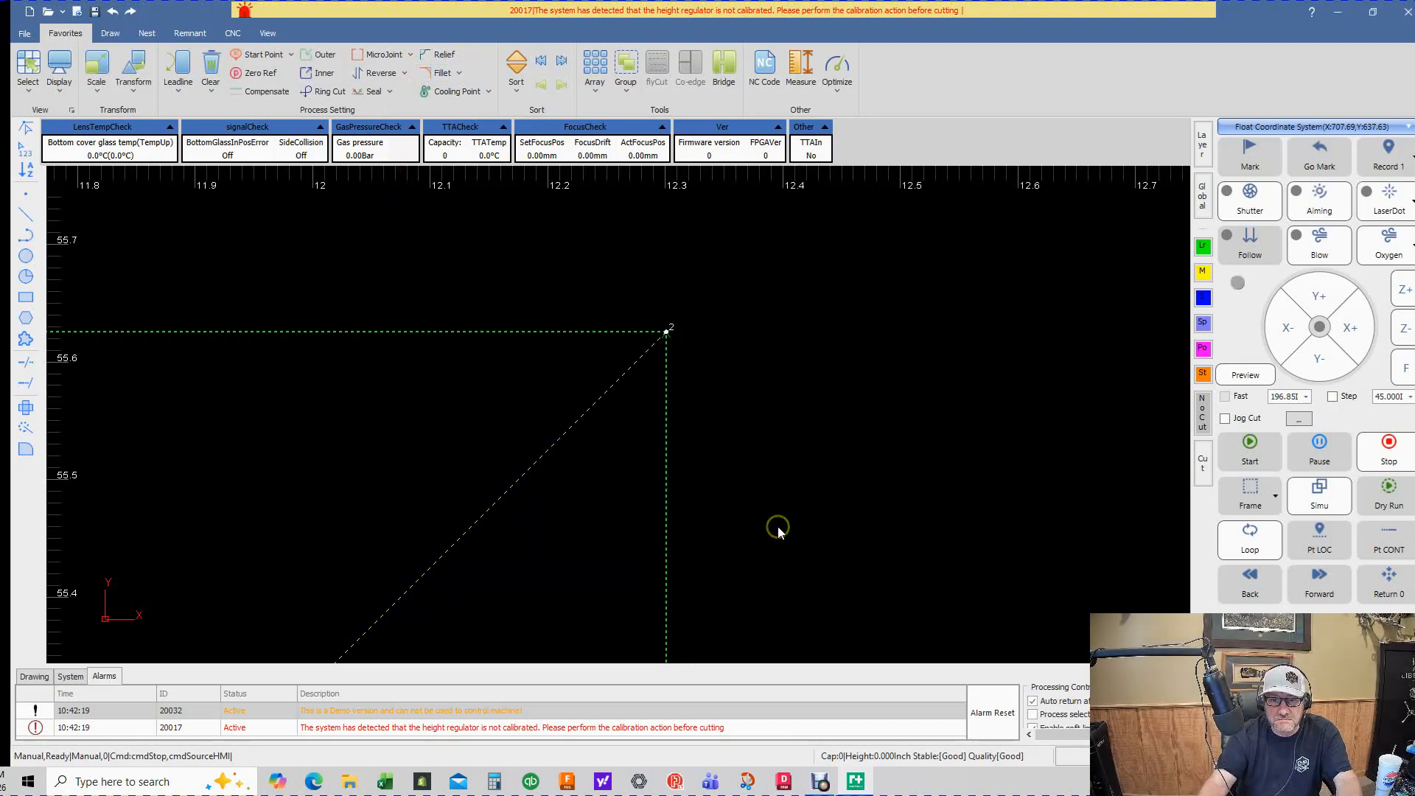
pyautogui.scroll(-2, 635, 308)
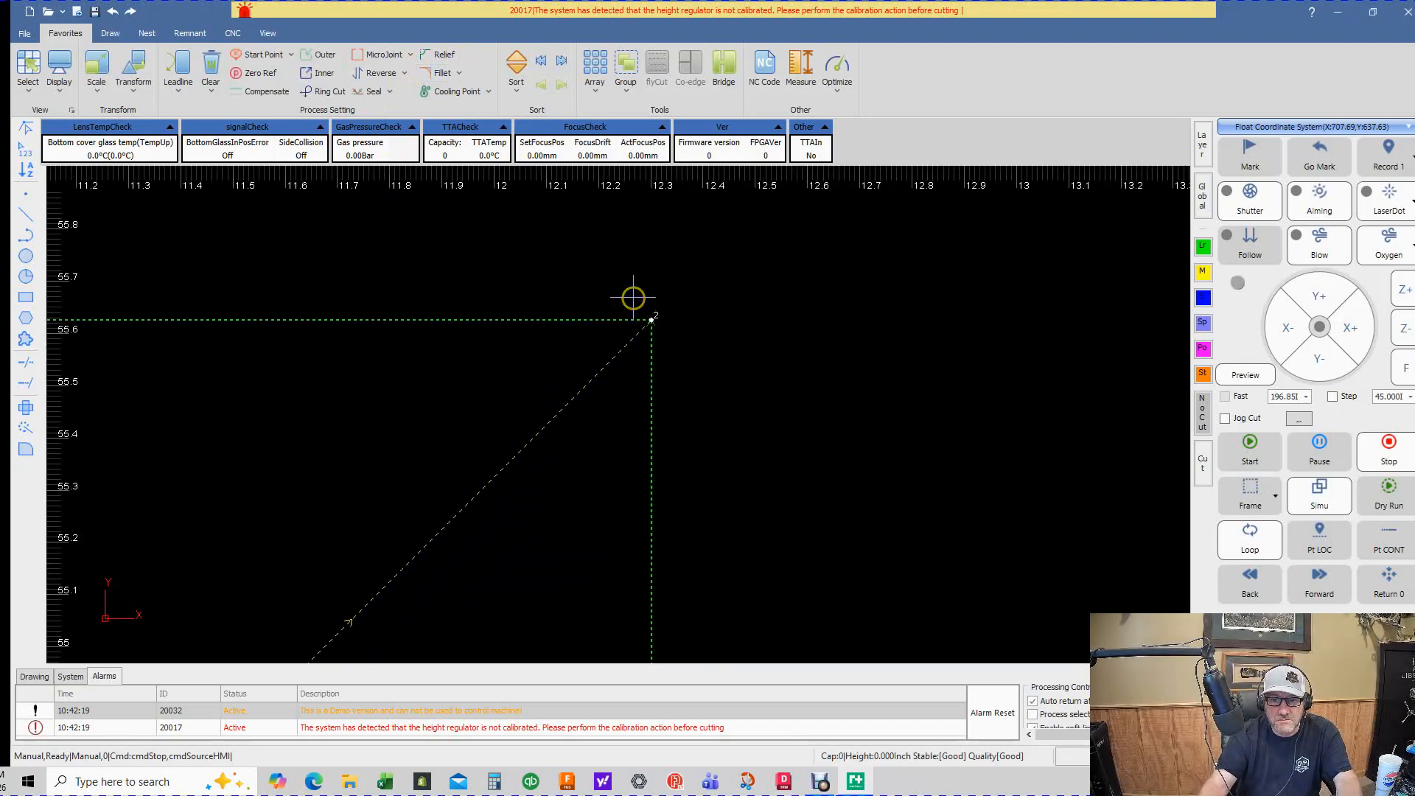
pyautogui.click(619, 287)
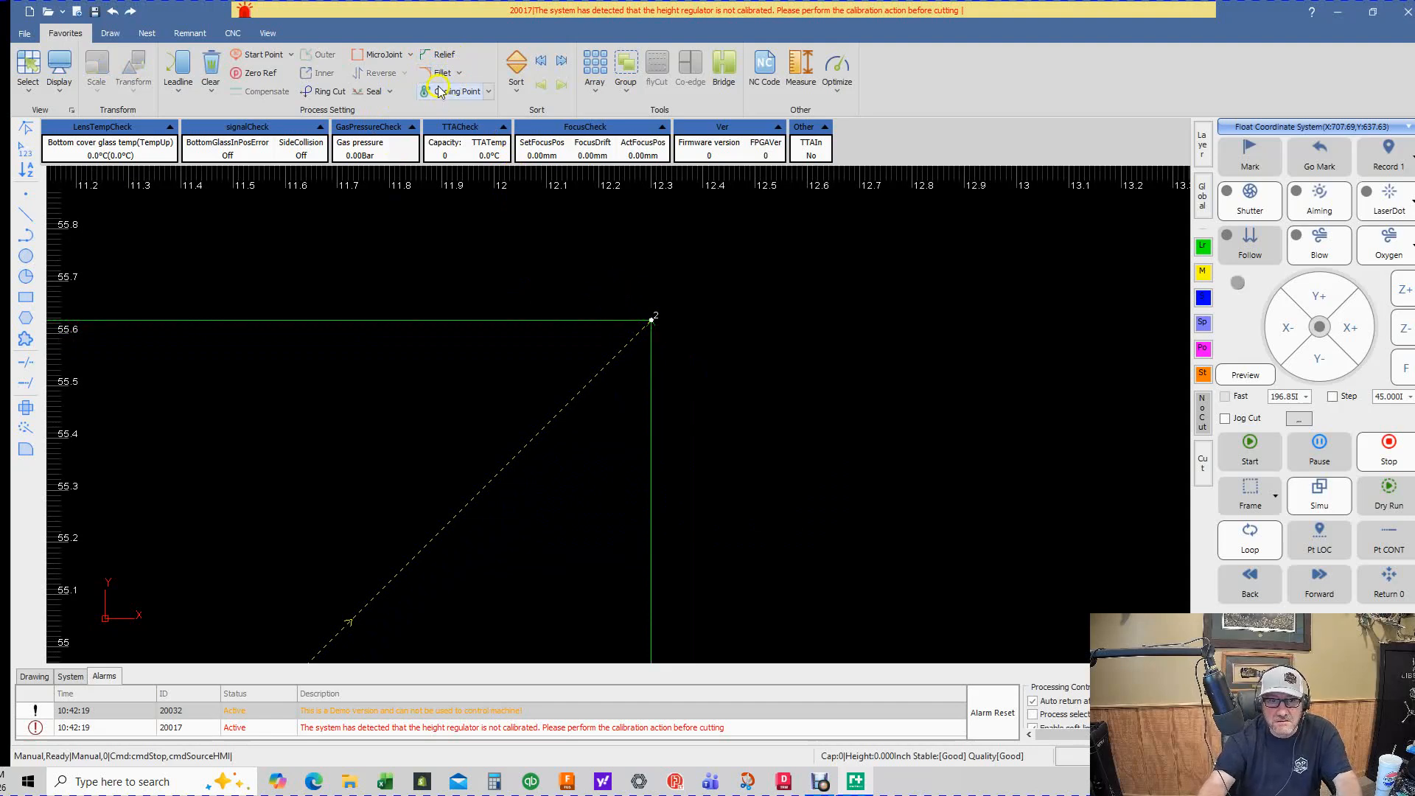
pyautogui.click(459, 74)
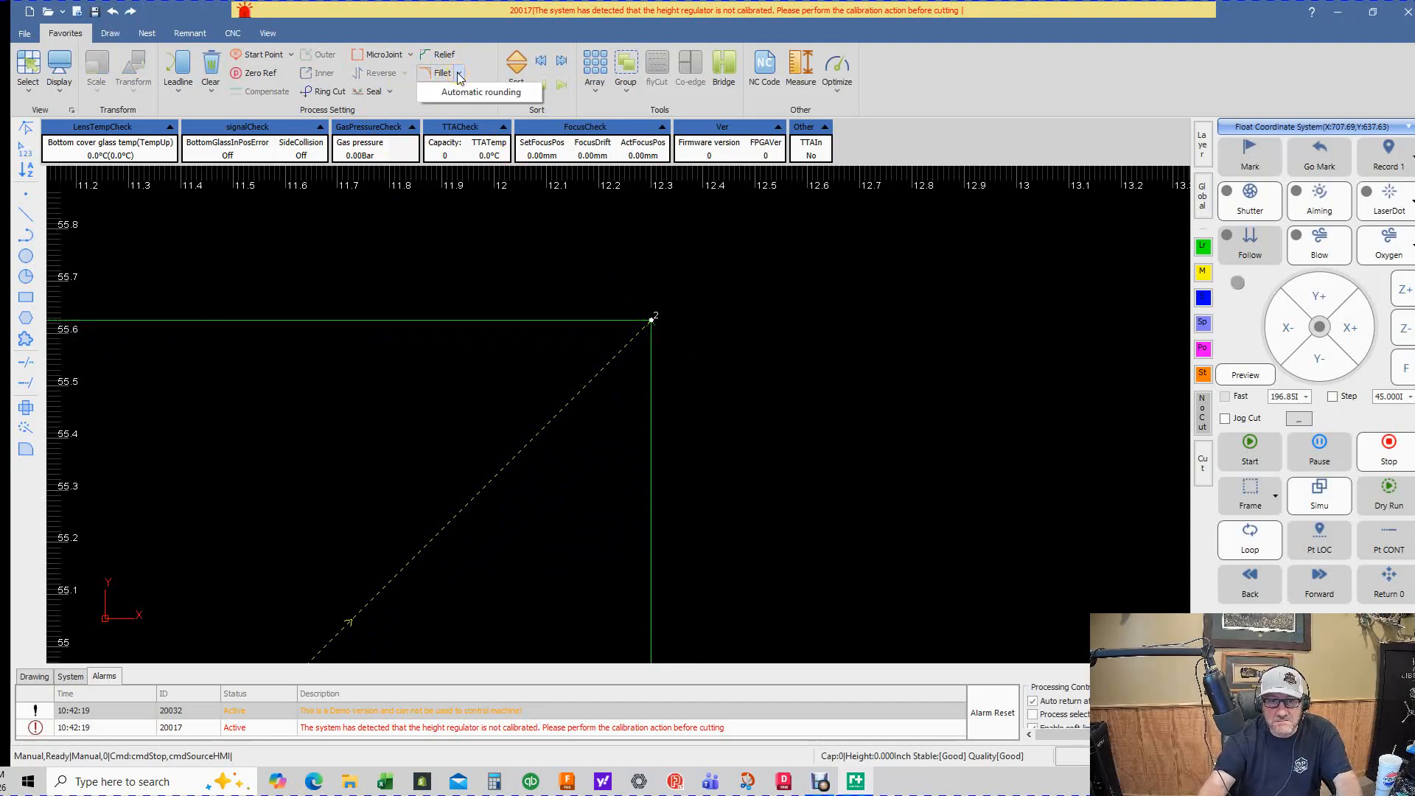
pyautogui.click(464, 93)
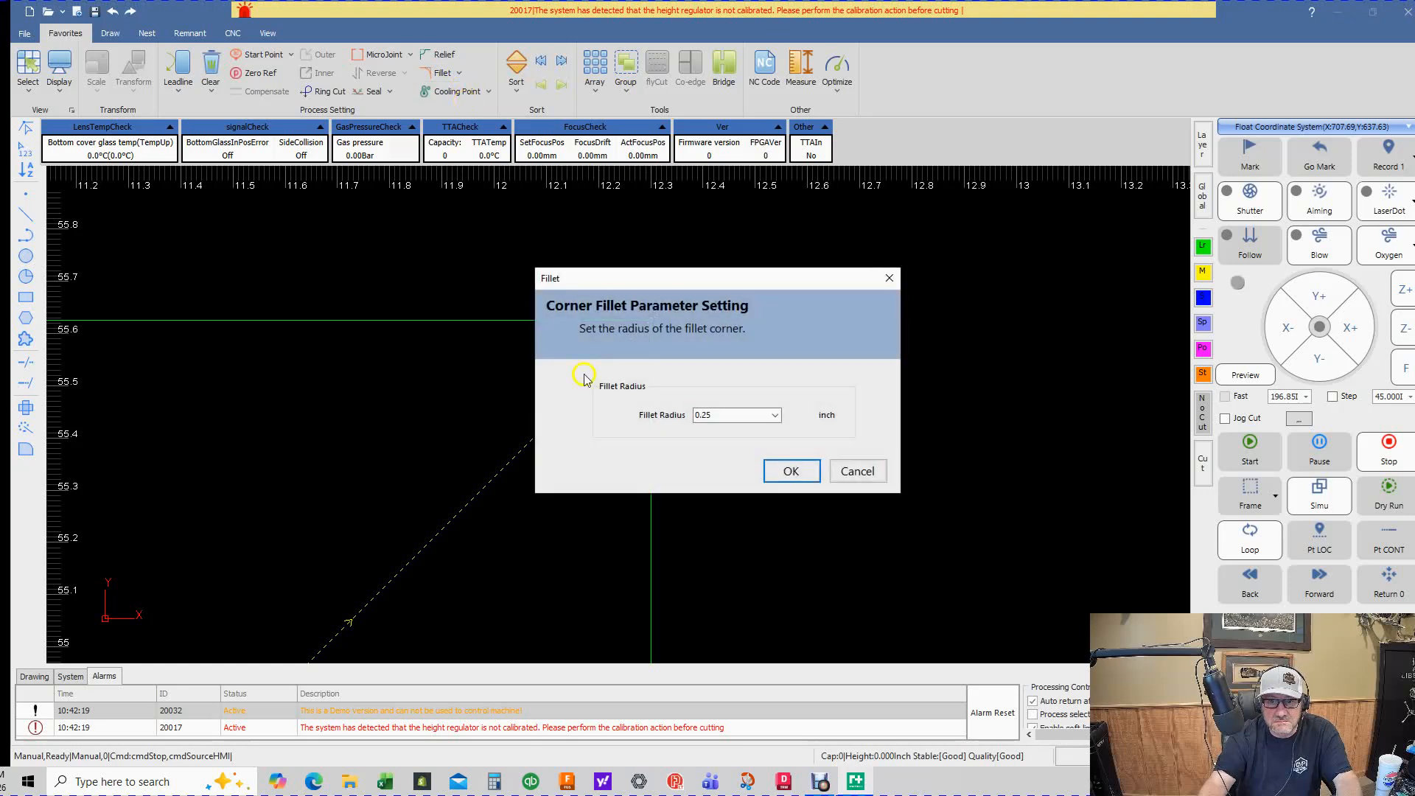
pyautogui.click(848, 472)
# Step: Apply Automatic rounding with a 0.25 inch fillet radius to the square and inspect its rounded corners
pyautogui.click(431, 321)
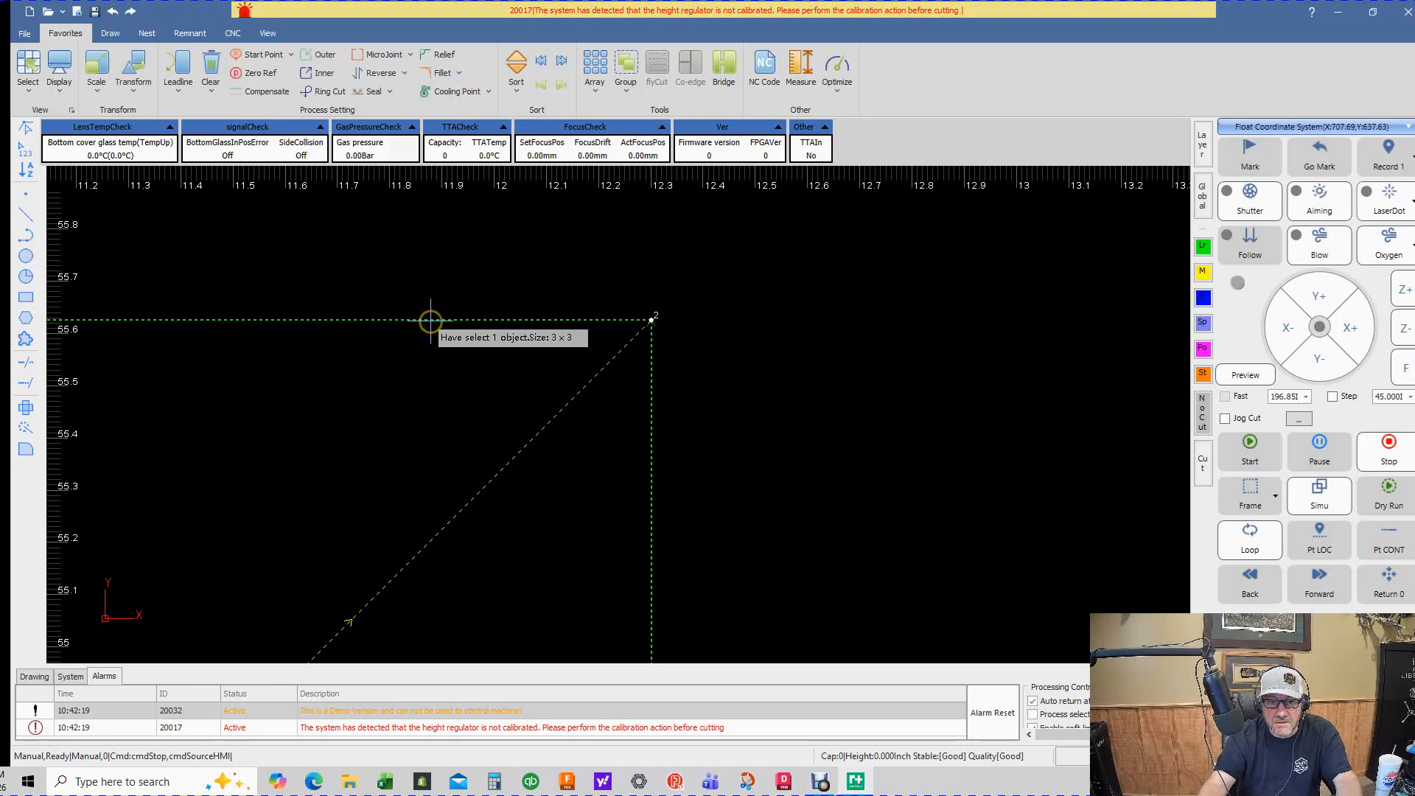
pyautogui.click(459, 73)
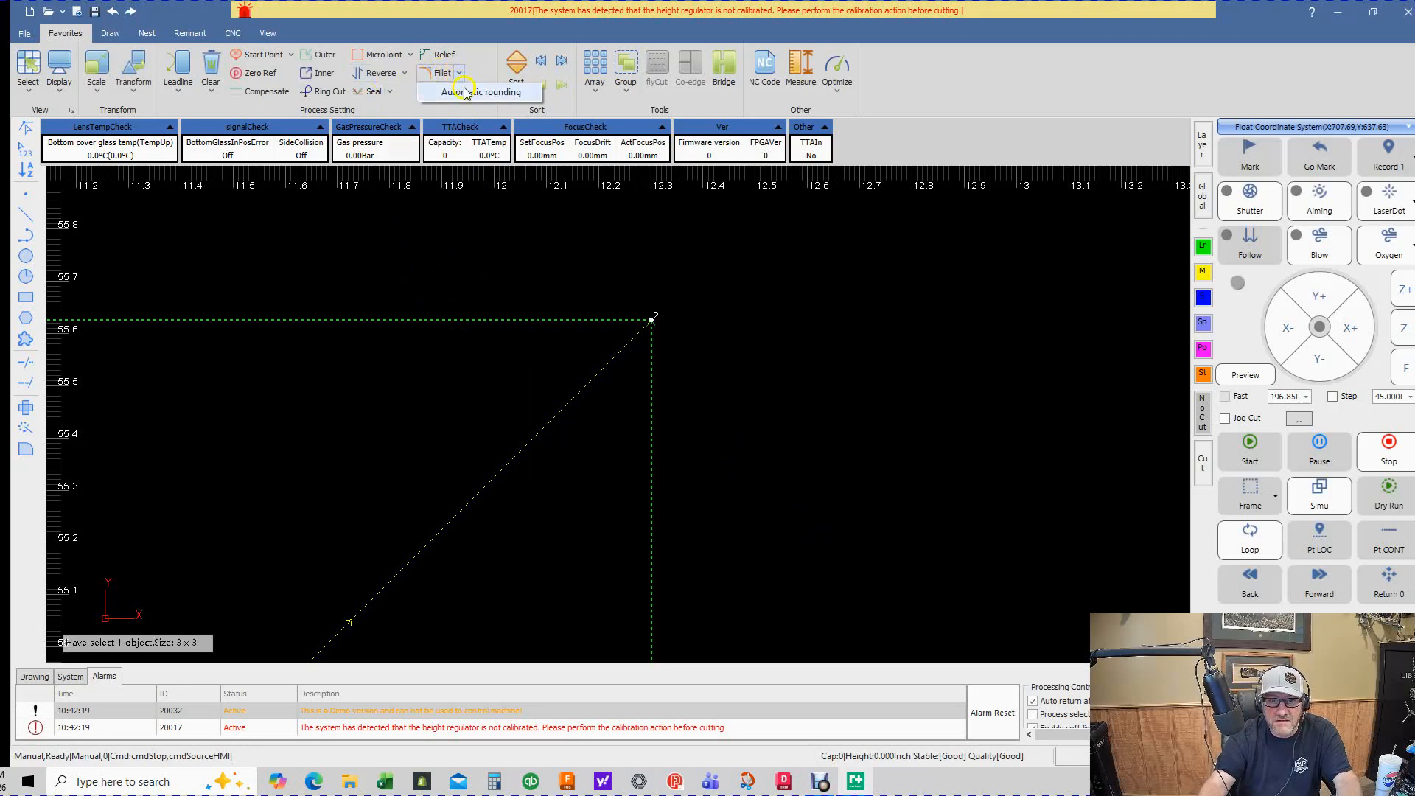
pyautogui.click(466, 93)
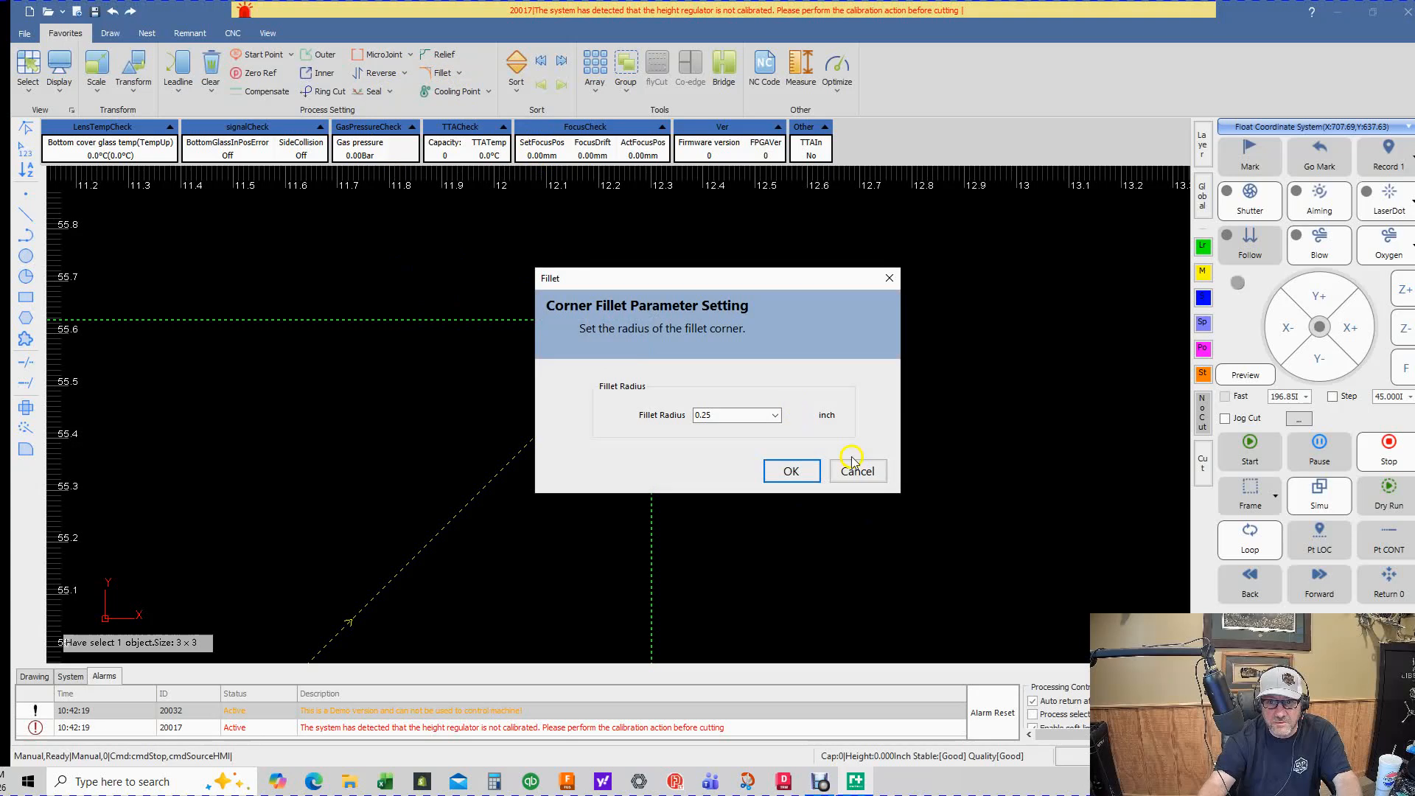
pyautogui.click(811, 472)
pyautogui.scroll(-5, 711, 314)
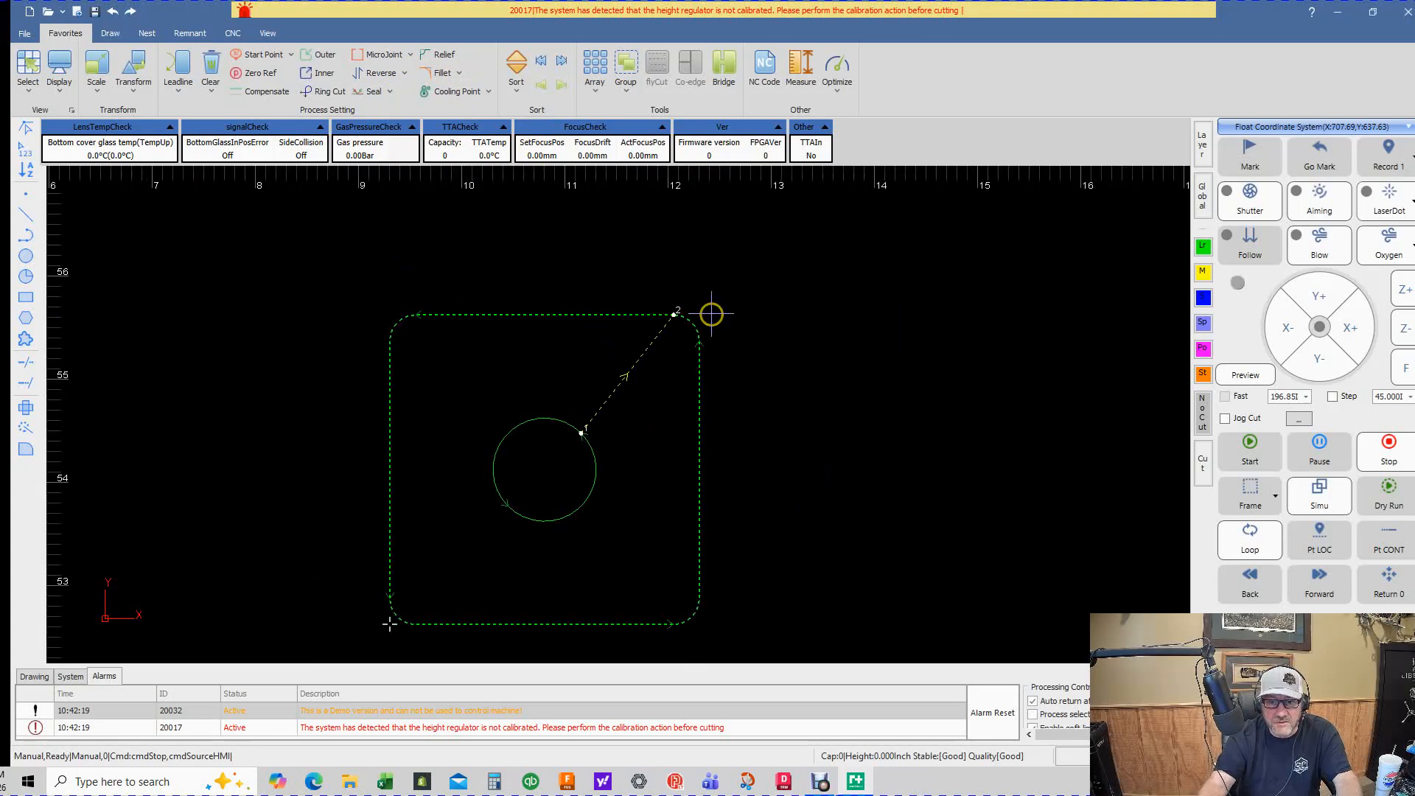
pyautogui.scroll(4, 692, 317)
pyautogui.scroll(-2, 689, 322)
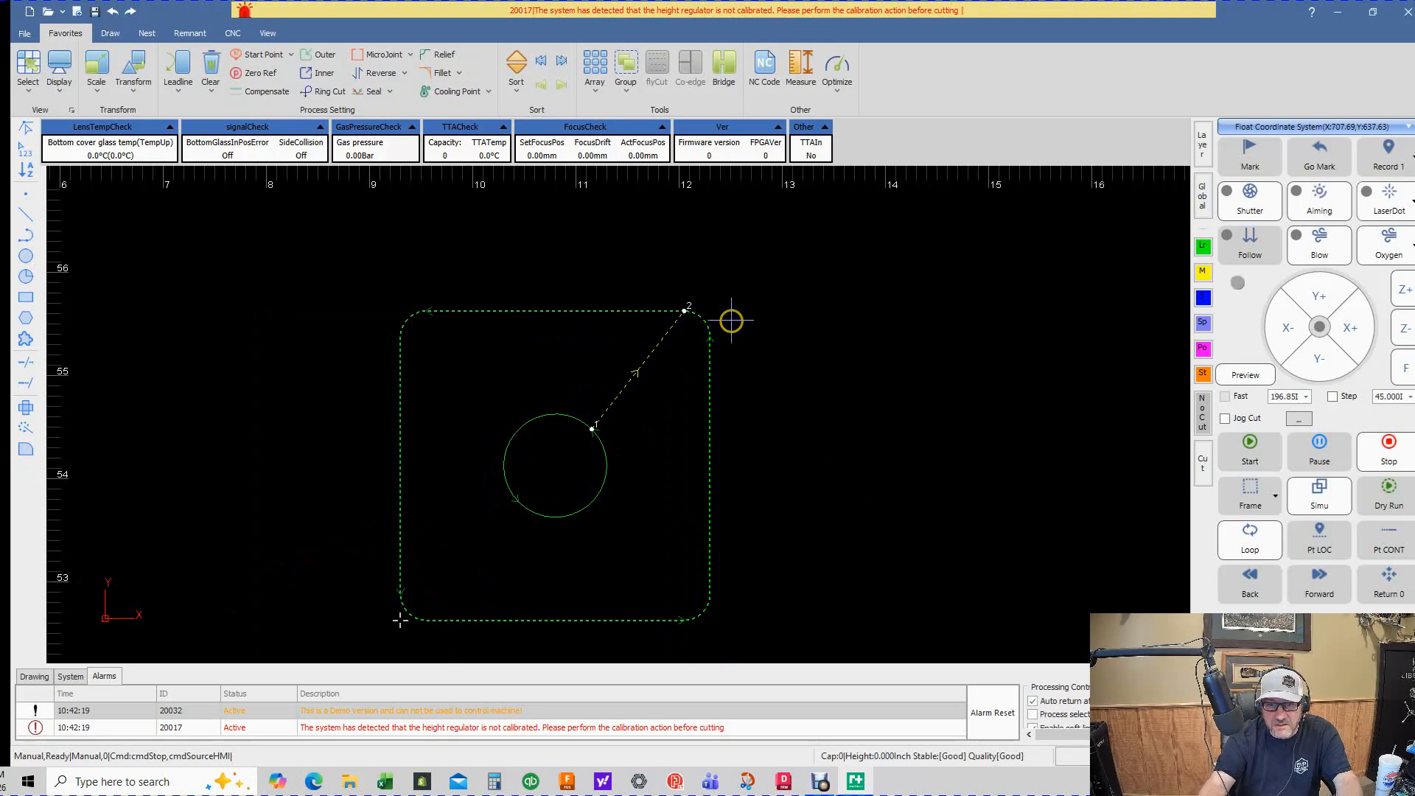
pyautogui.moveTo(729, 319); pyautogui.dragTo(733, 283, button='middle')
pyautogui.scroll(3, 685, 254)
pyautogui.scroll(-3, 686, 256)
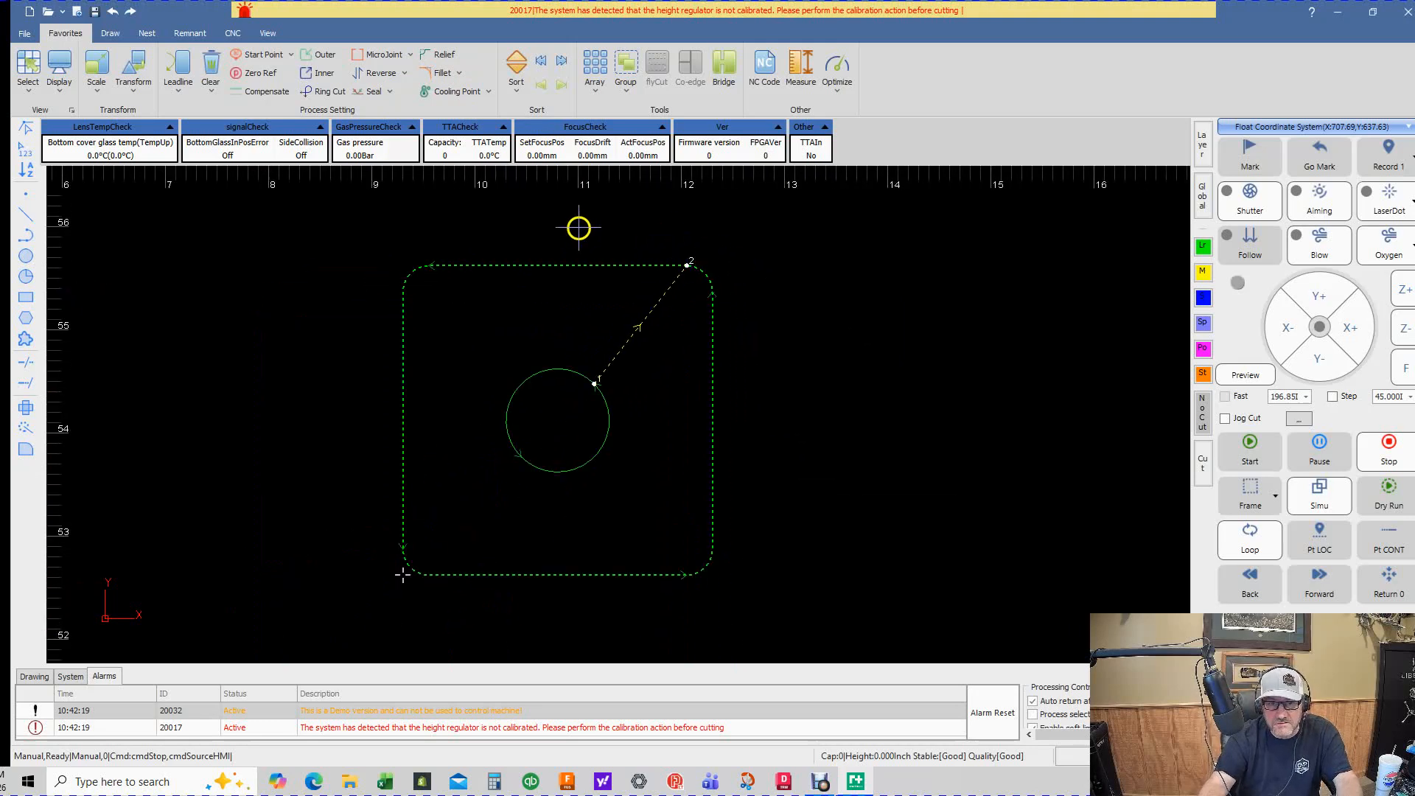
# Step: Undo the 0.25 inch rounding and apply Automatic rounding to the square with a 0.5 inch fillet radius
pyautogui.hotkey('ctrl', 'z')
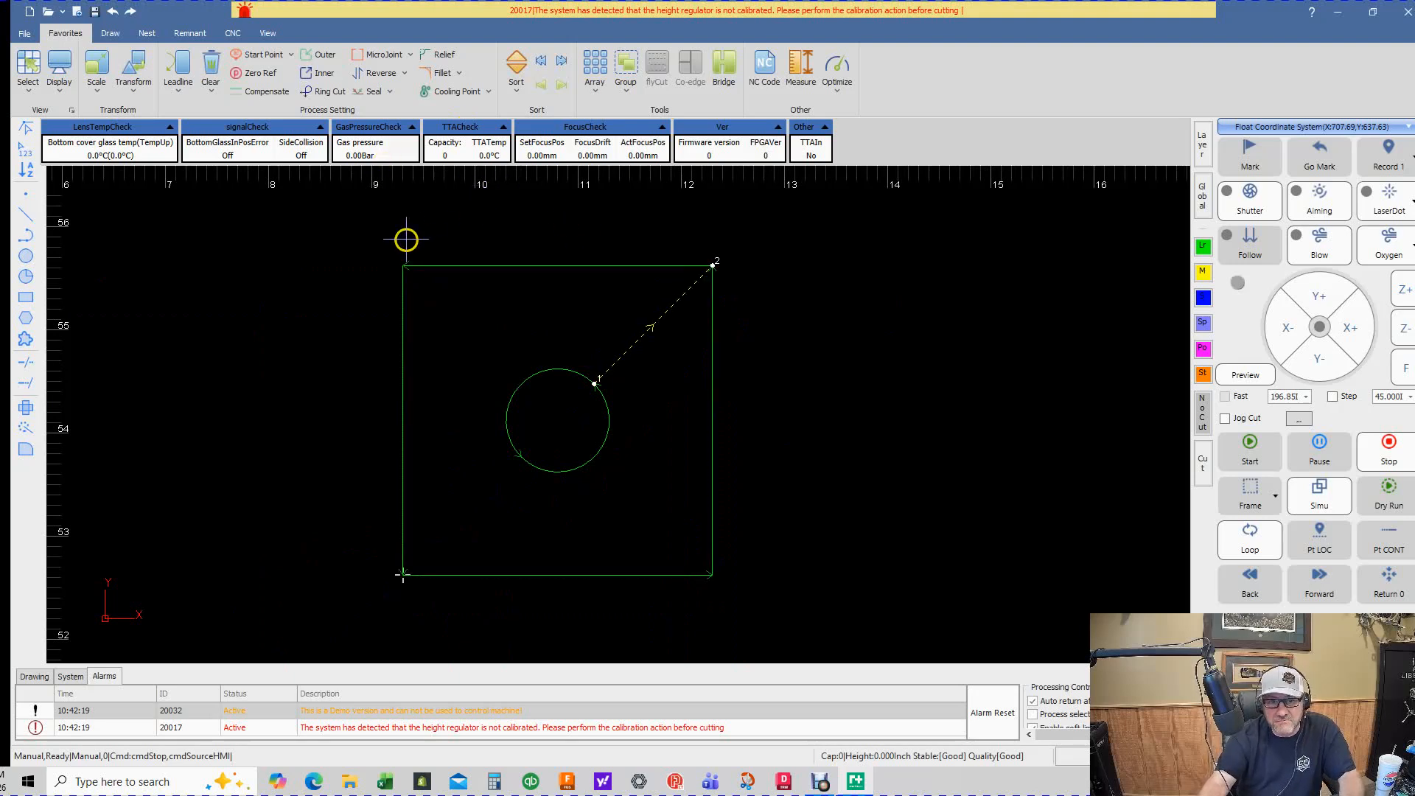
pyautogui.click(479, 266)
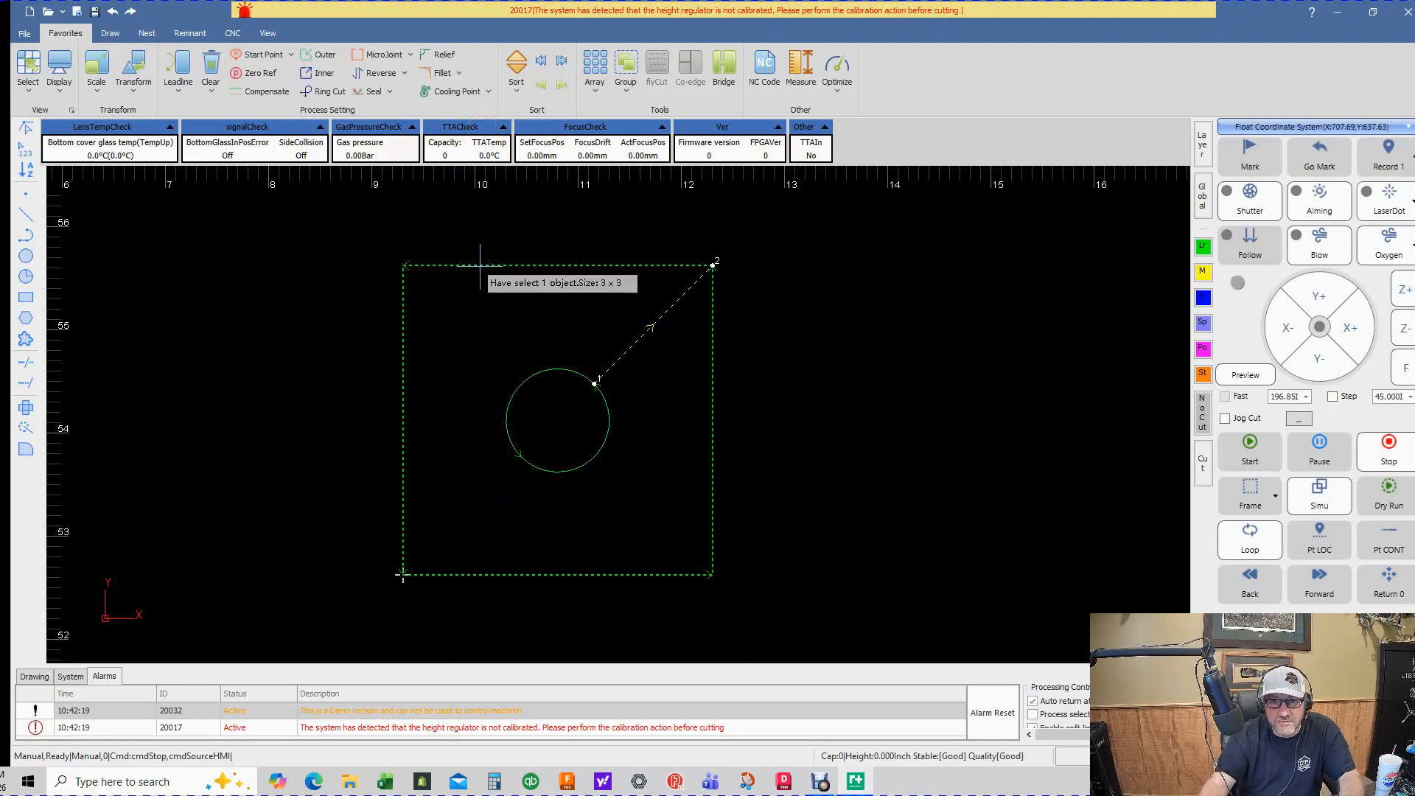
pyautogui.click(459, 74)
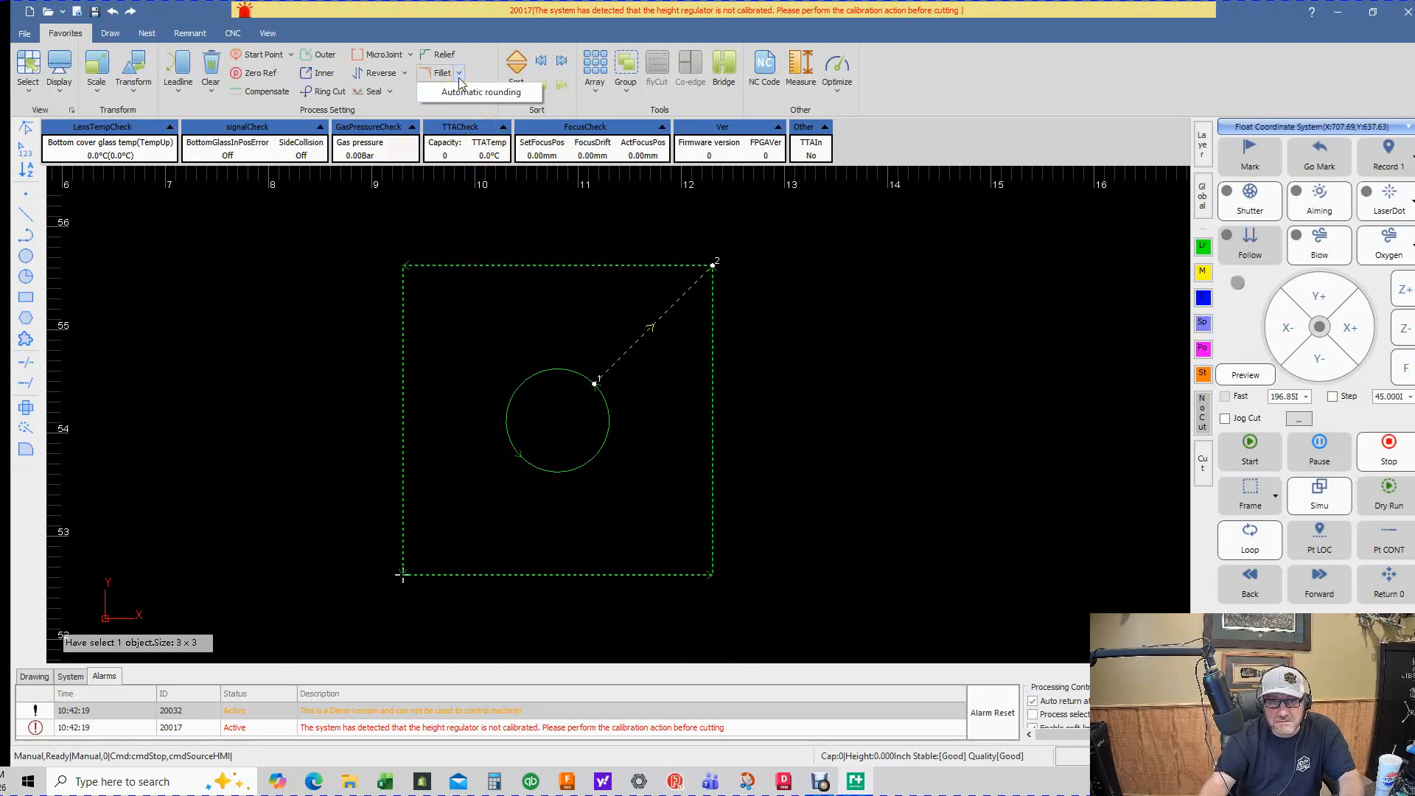
pyautogui.click(464, 101)
pyautogui.click(704, 415)
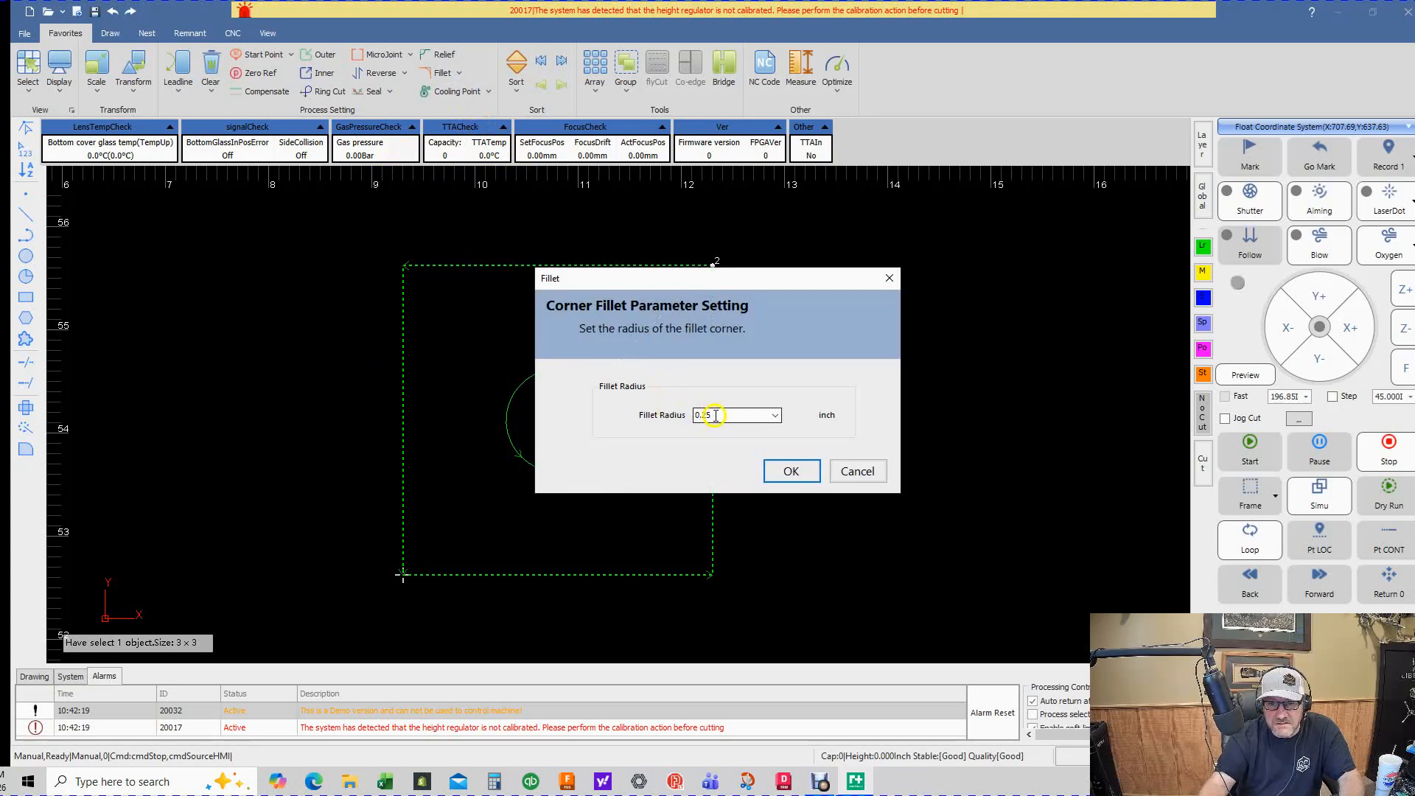
pyautogui.moveTo(715, 415); pyautogui.dragTo(681, 414)
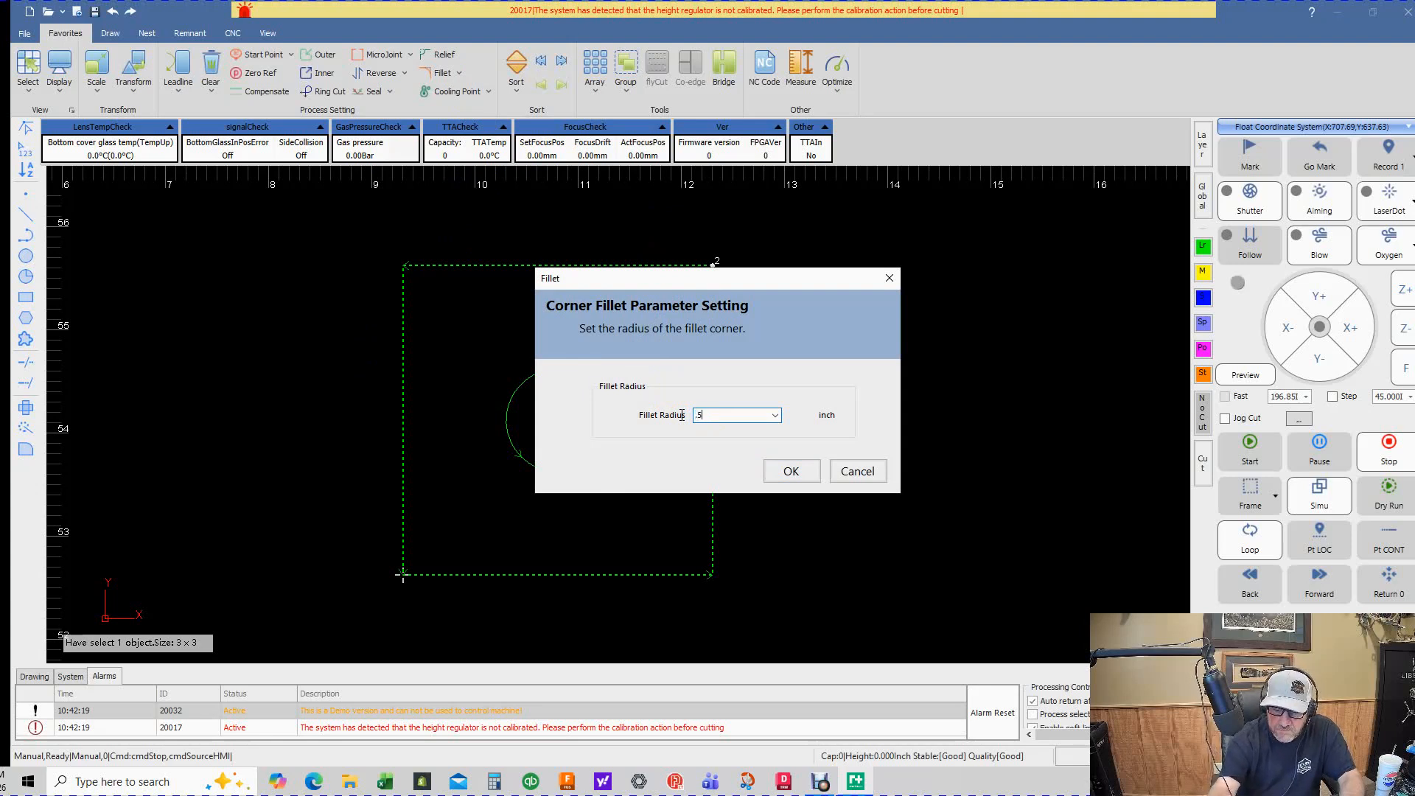
pyautogui.click(787, 472)
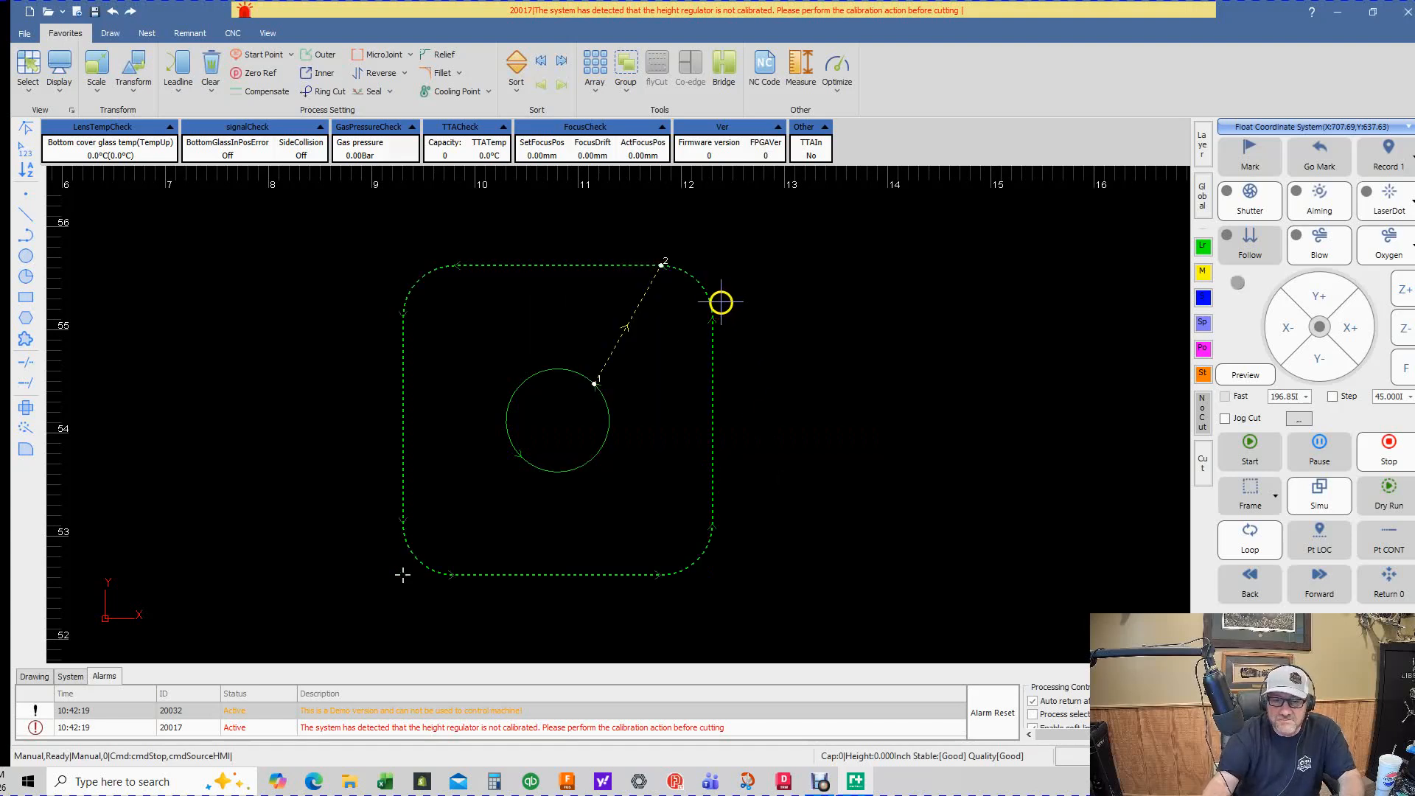
pyautogui.click(758, 334)
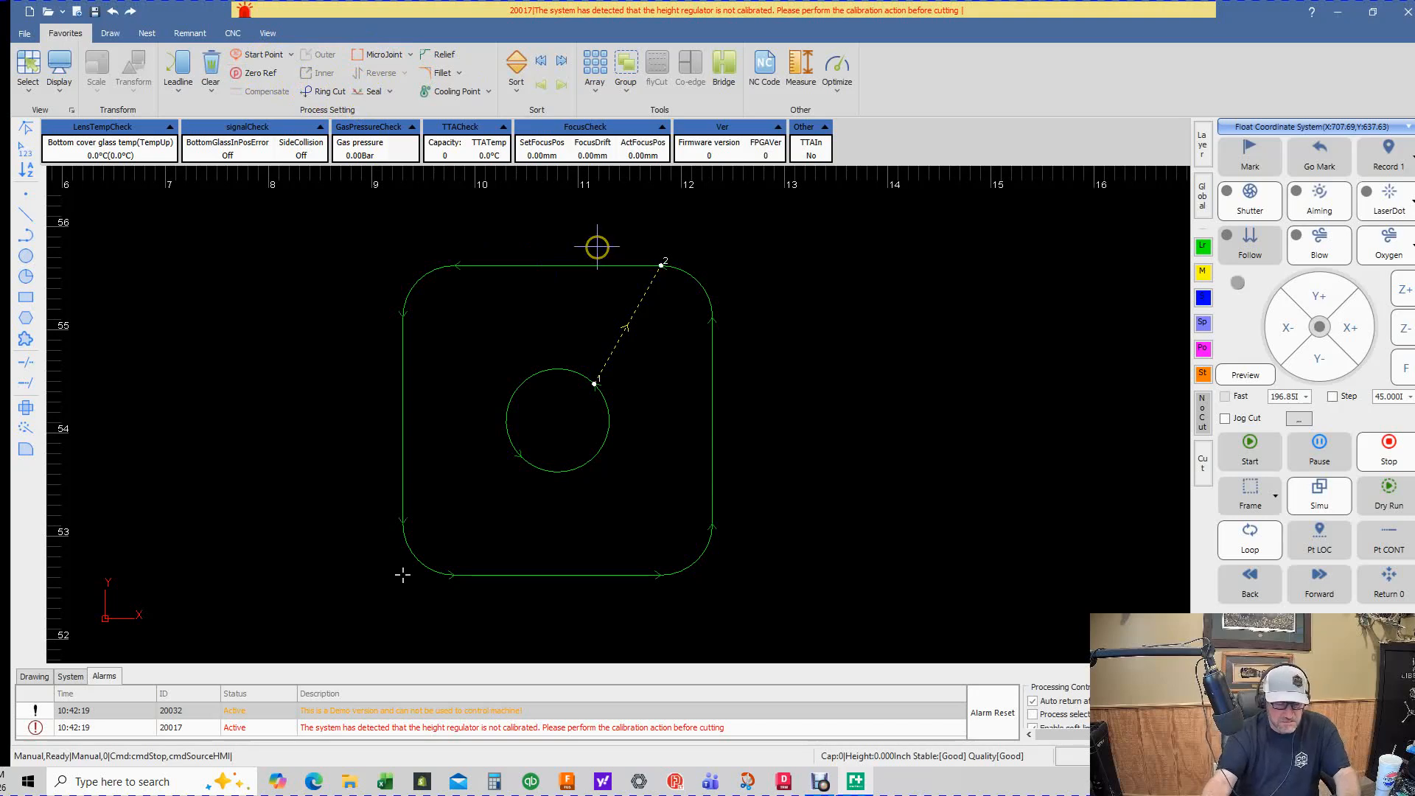
# Step: Undo the 0.5 inch corner rounding on the square
pyautogui.hotkey('ctrl', 'z')
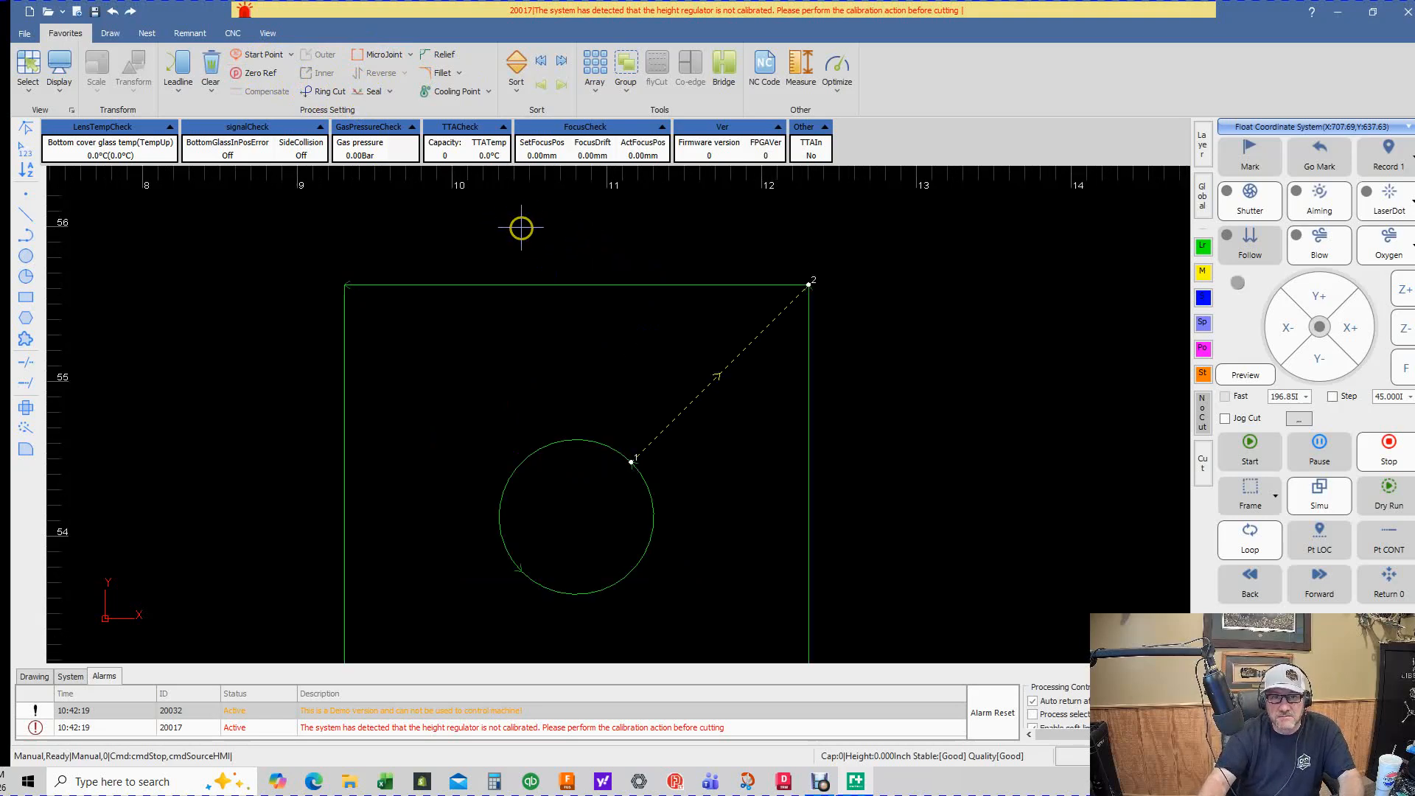
pyautogui.moveTo(521, 227); pyautogui.dragTo(483, 221, button='middle')
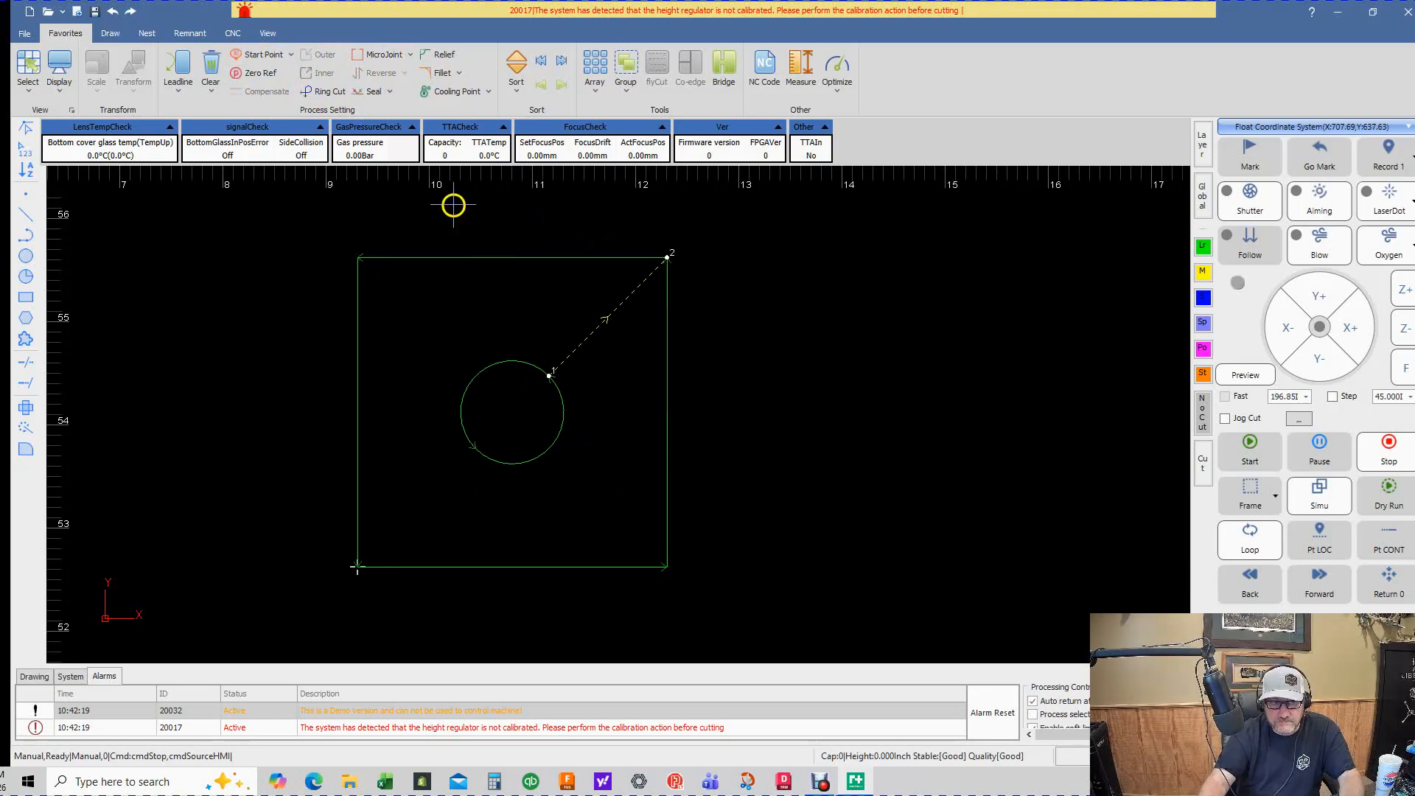
pyautogui.click(127, 33)
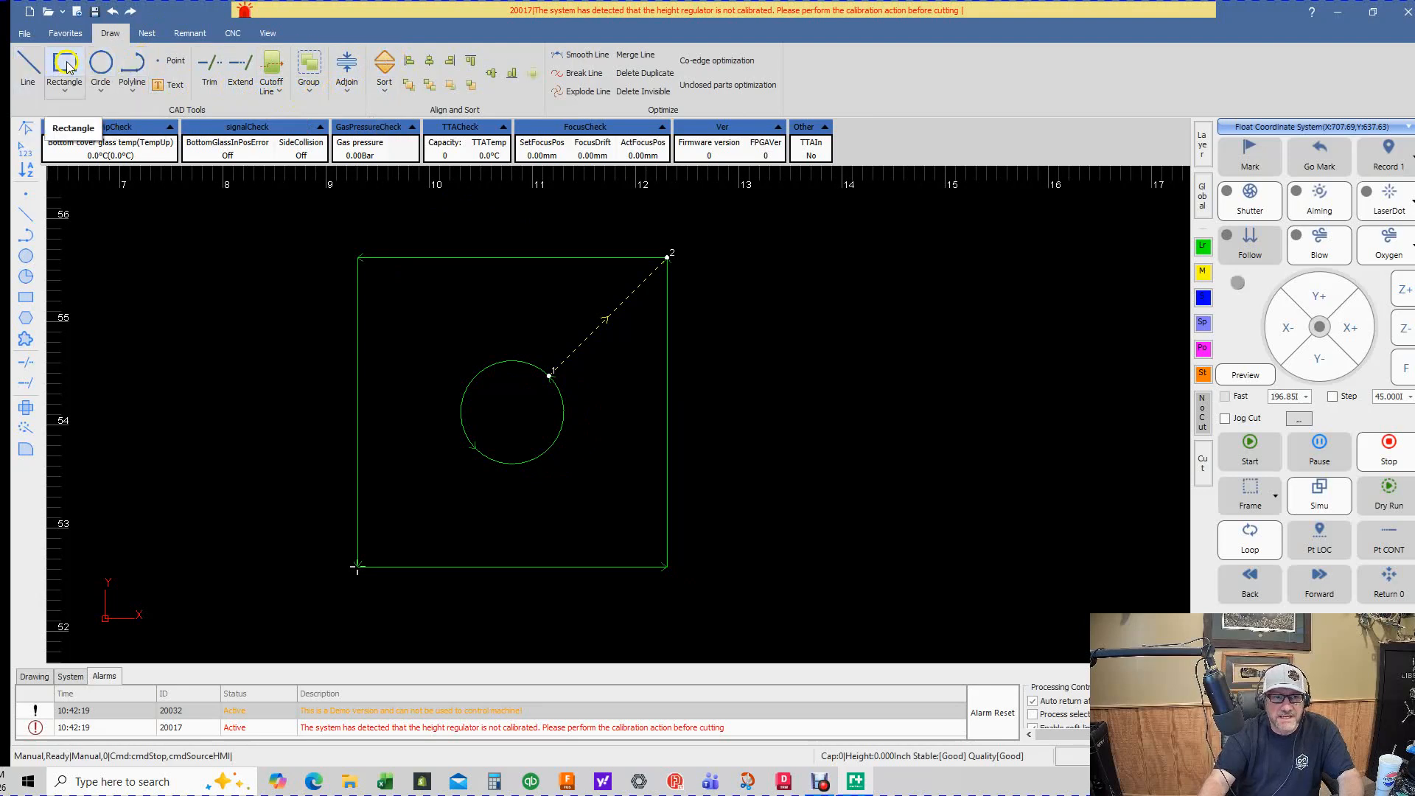
pyautogui.click(107, 66)
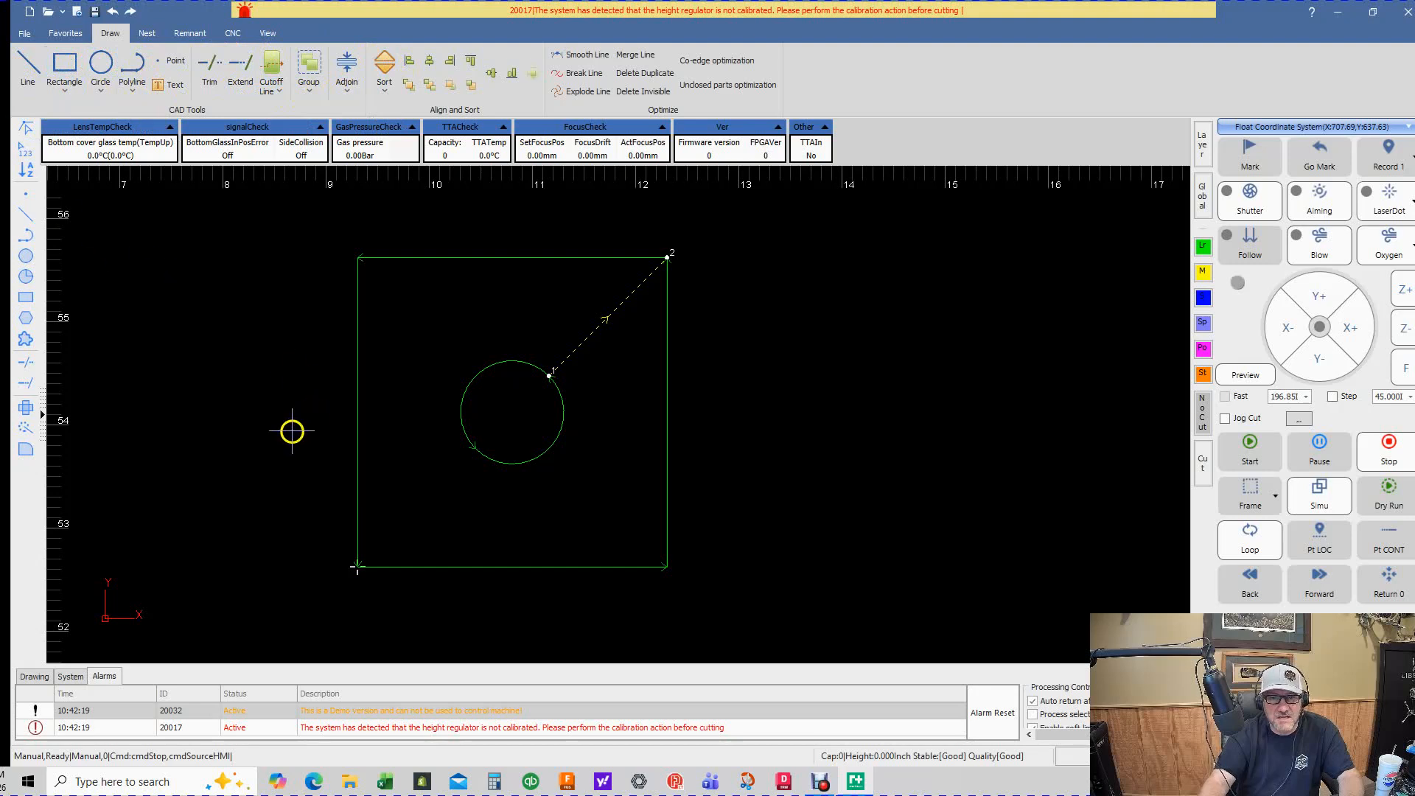
pyautogui.scroll(2, 300, 440)
pyautogui.scroll(-2, 300, 440)
pyautogui.scroll(1, 309, 431)
pyautogui.scroll(-1, 288, 433)
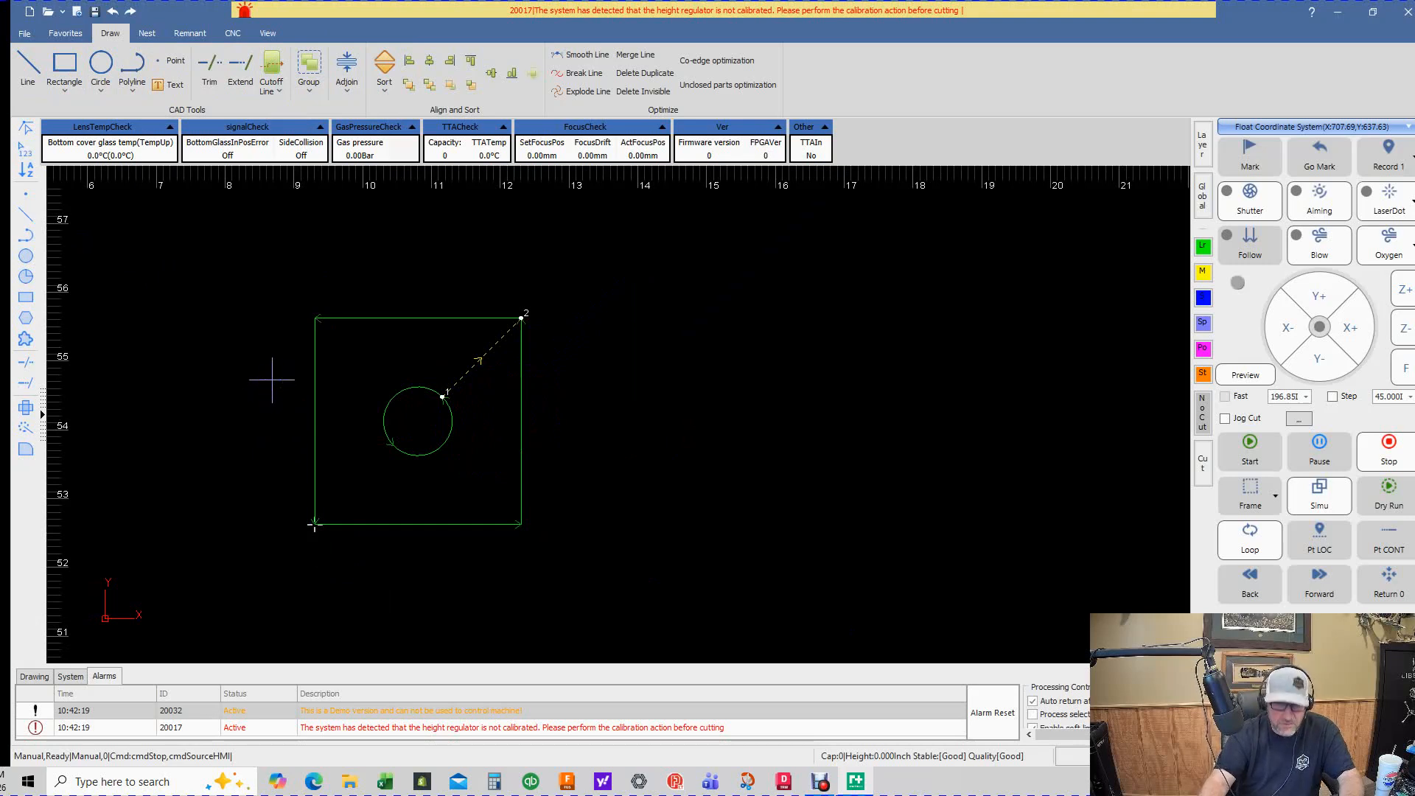
pyautogui.scroll(1, 278, 331)
pyautogui.moveTo(278, 332); pyautogui.dragTo(321, 286, button='middle')
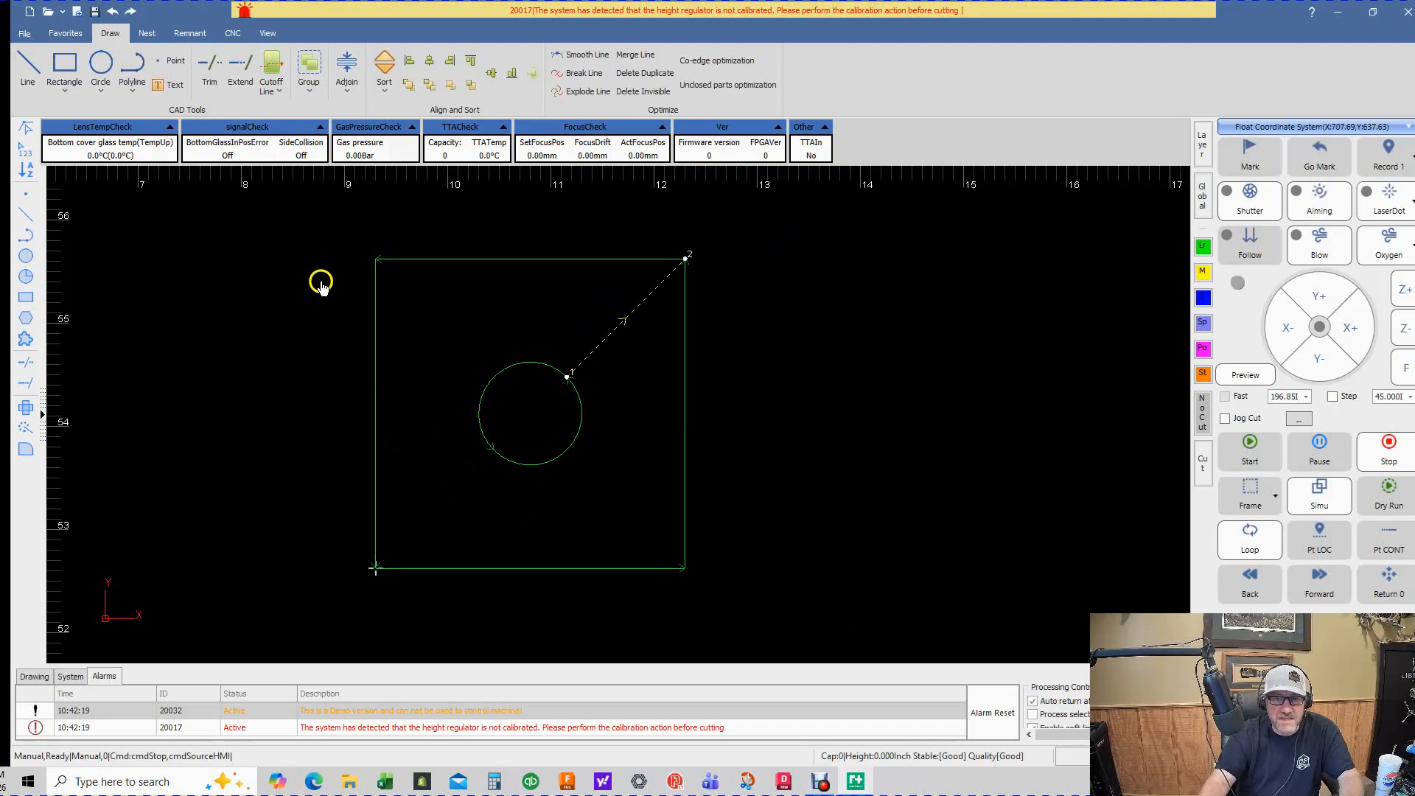
pyautogui.scroll(1, 319, 283)
pyautogui.scroll(-2, 319, 283)
pyautogui.scroll(1, 319, 281)
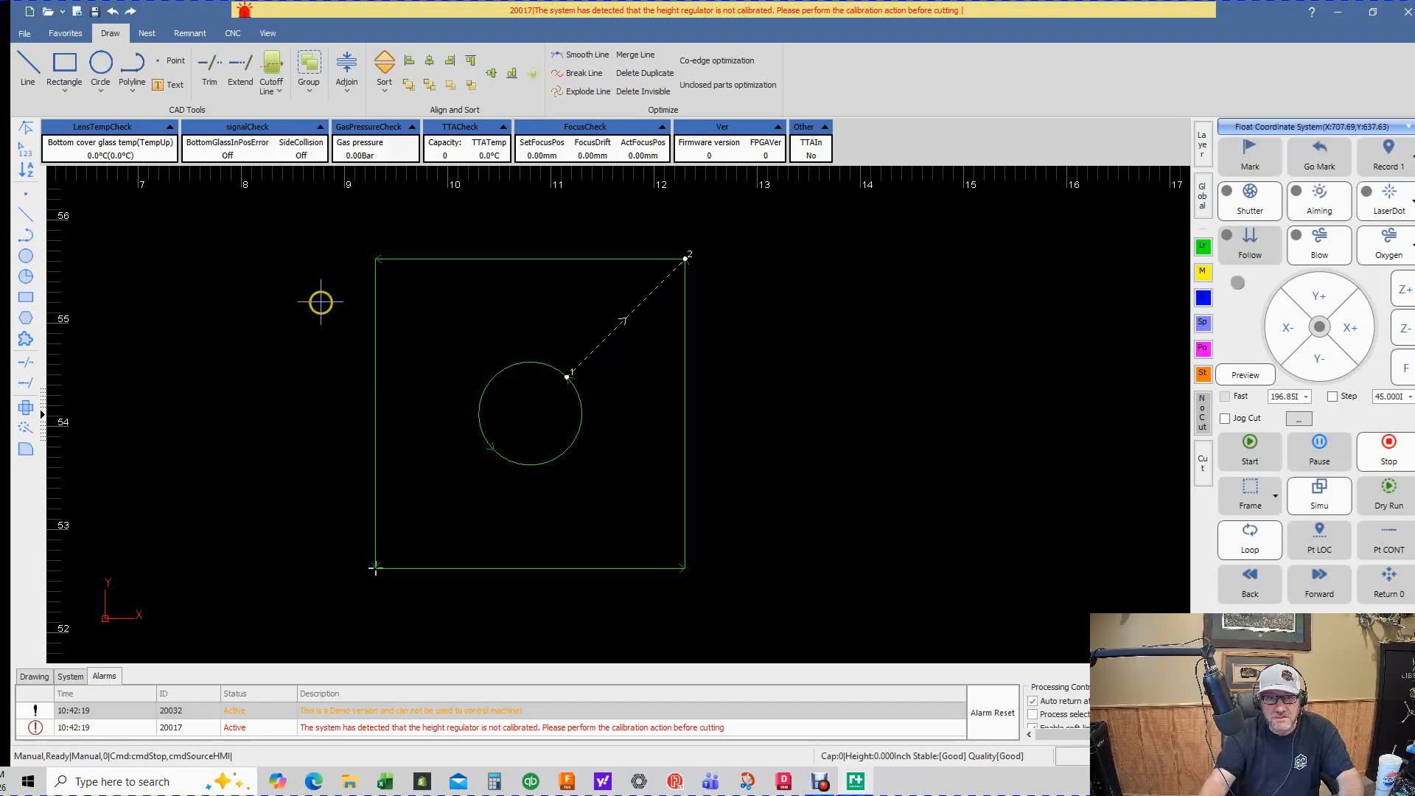
pyautogui.moveTo(321, 301); pyautogui.dragTo(320, 309, button='middle')
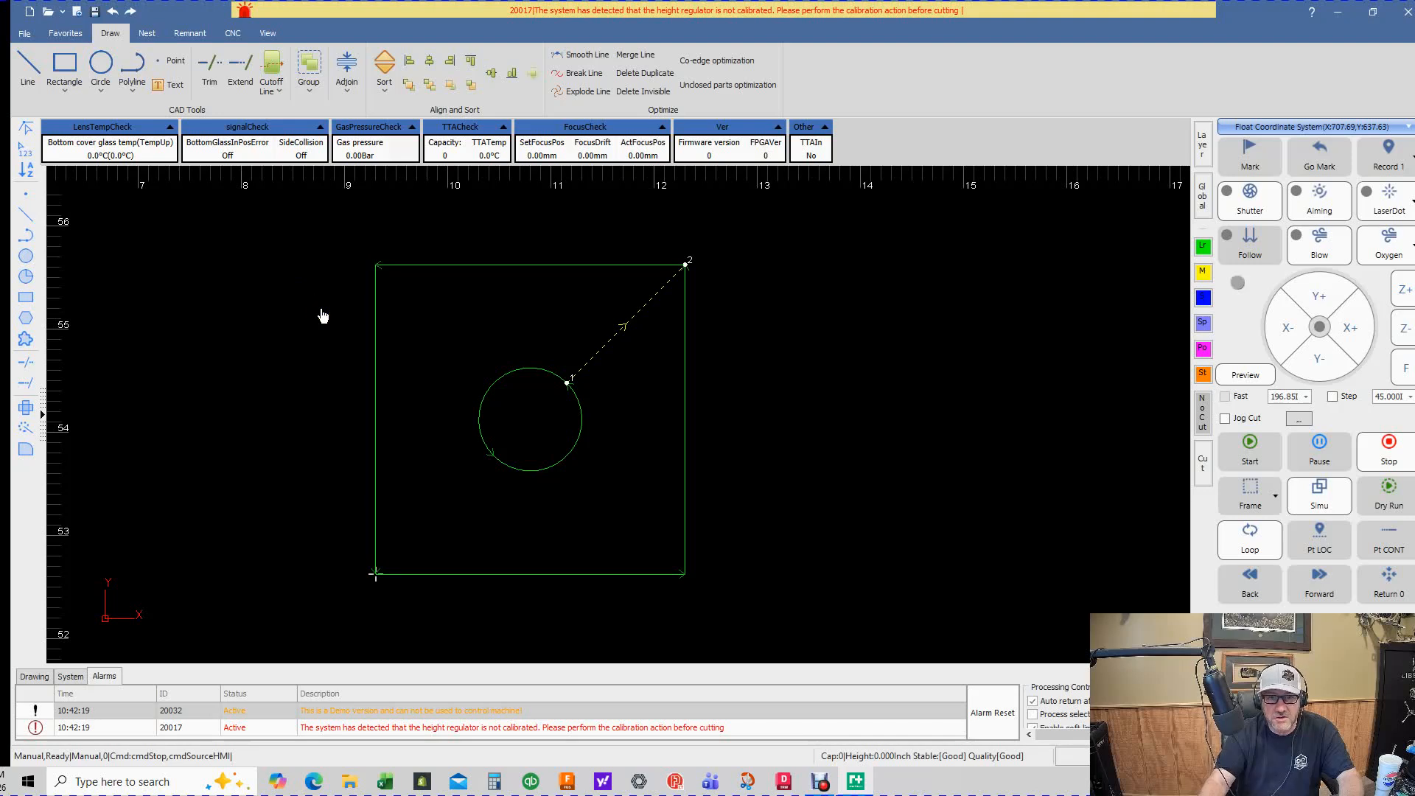